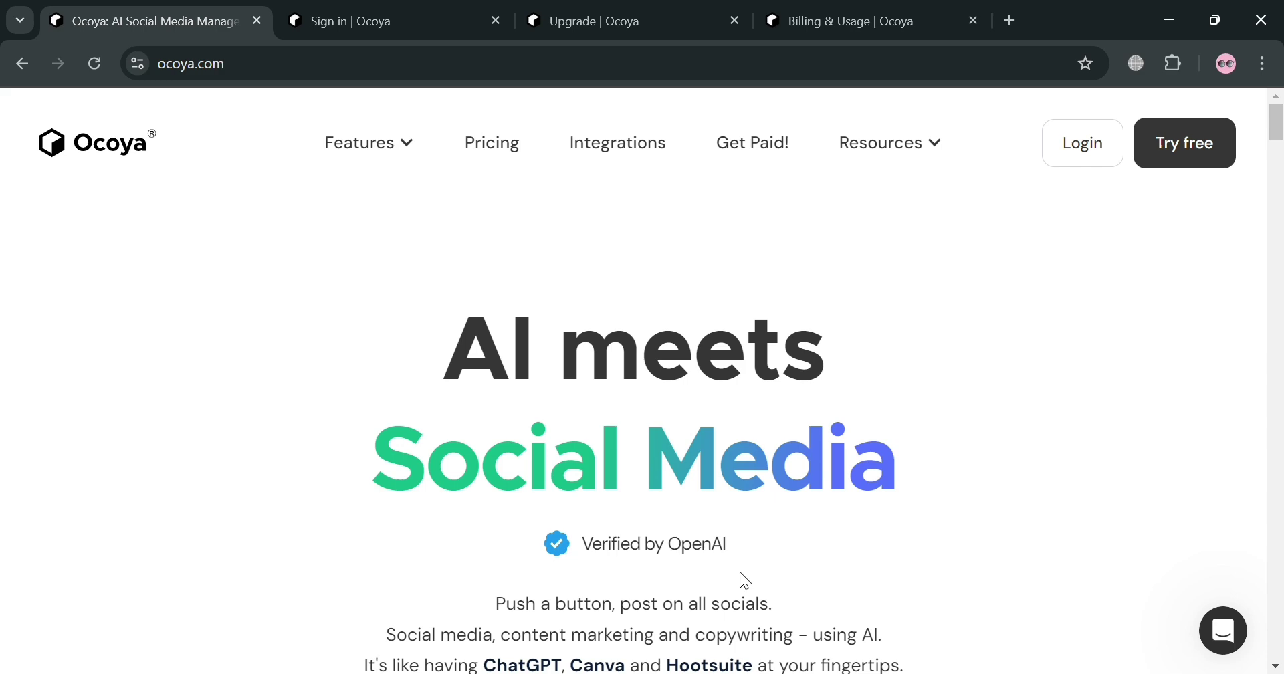
Scroll down and back up through the current Ocoya page
scroll(740, 572, "down", 9)
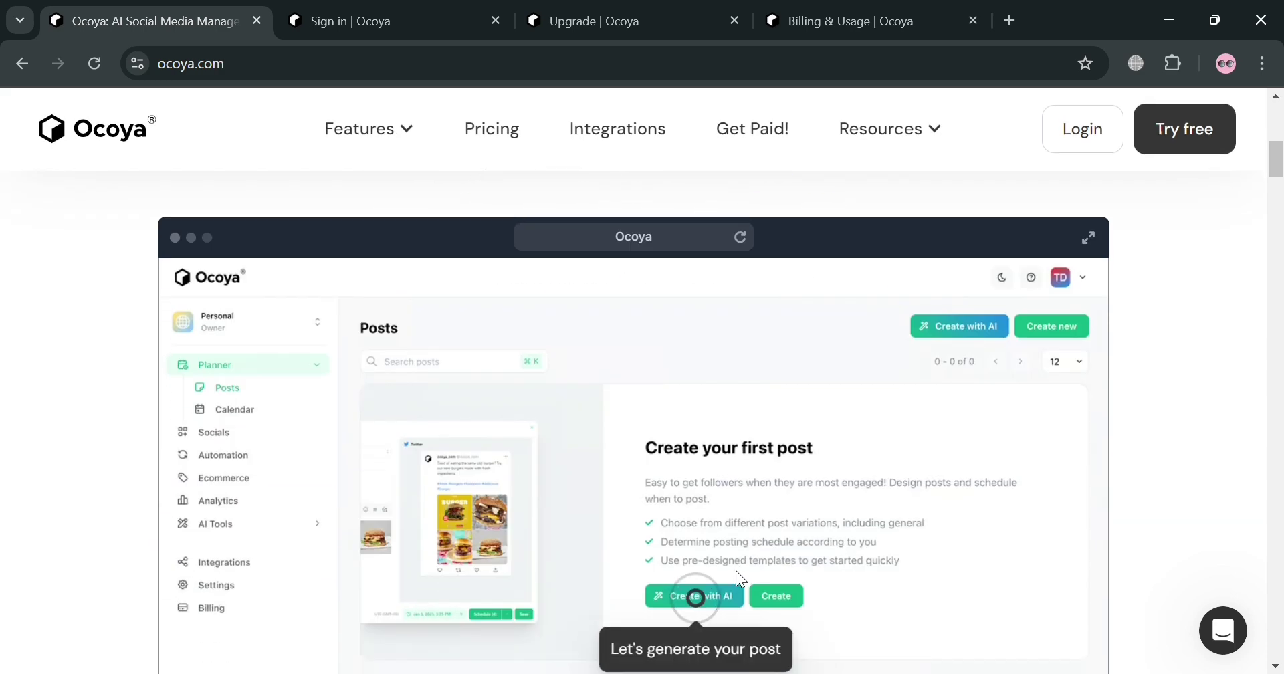
scroll(738, 576, "down", 6)
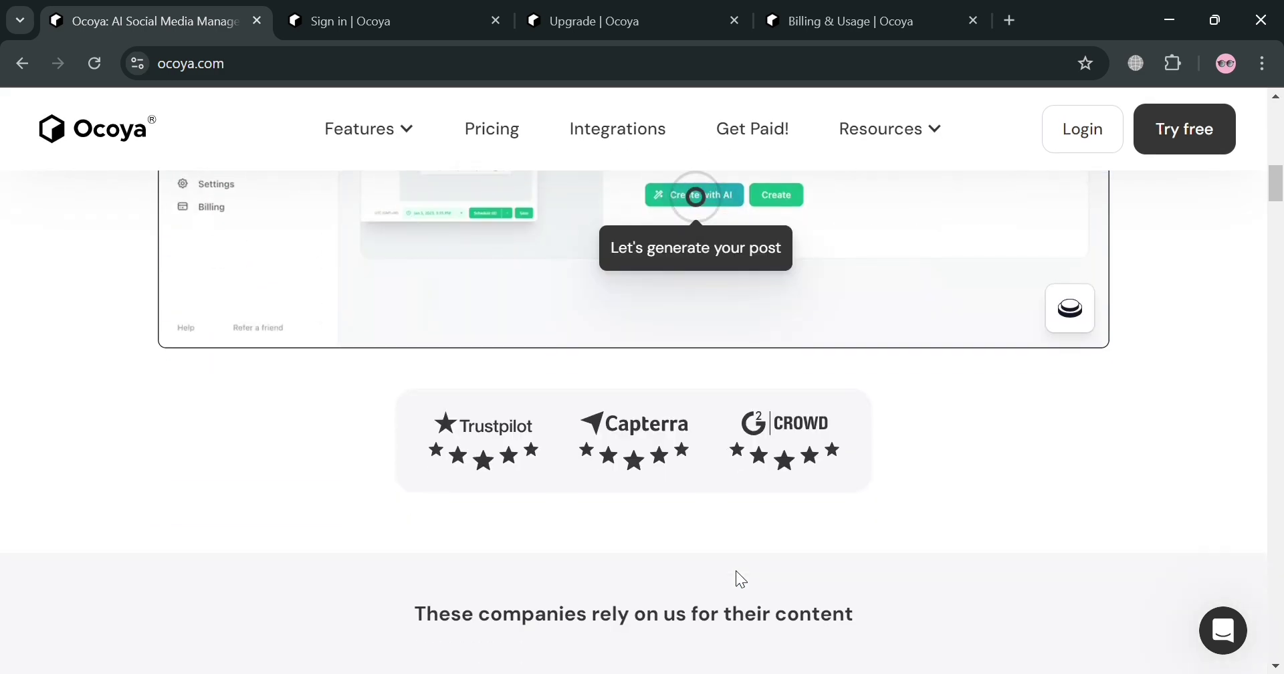
scroll(737, 572, "down", 4)
scroll(736, 571, "down", 7)
scroll(710, 535, "down", 6)
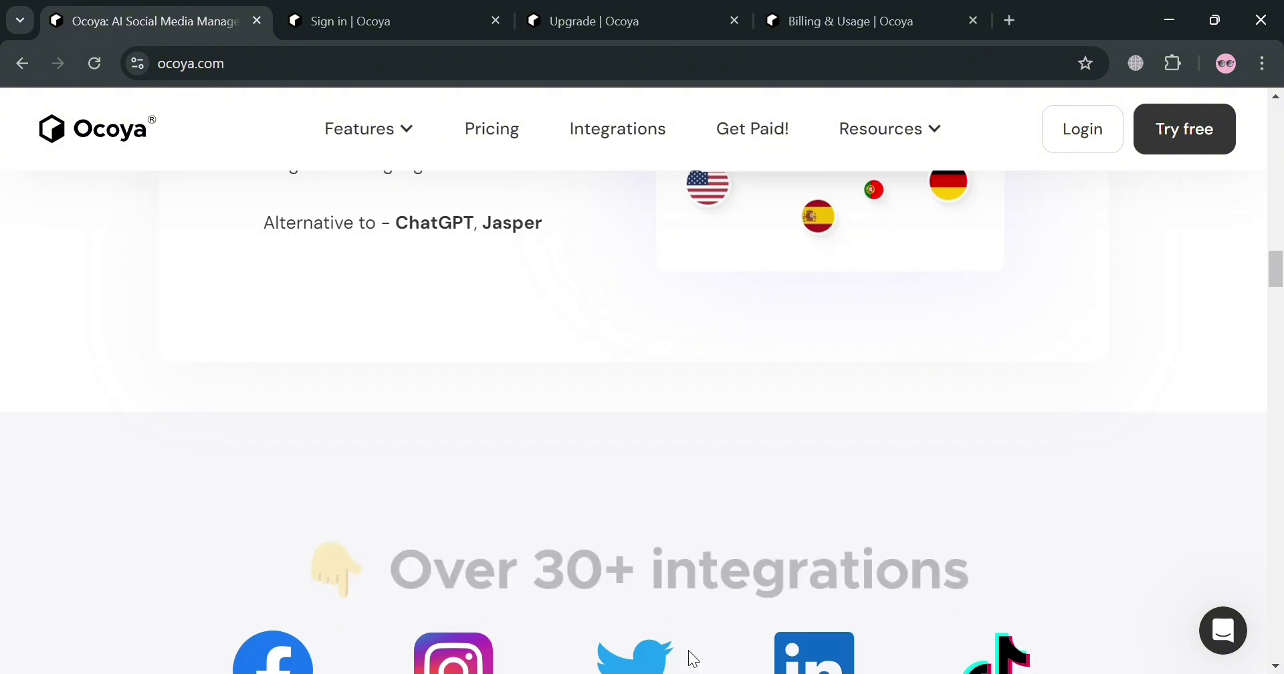
scroll(744, 642, "down", 5)
scroll(827, 421, "down", 14)
scroll(795, 418, "down", 3)
scroll(777, 388, "up", 3)
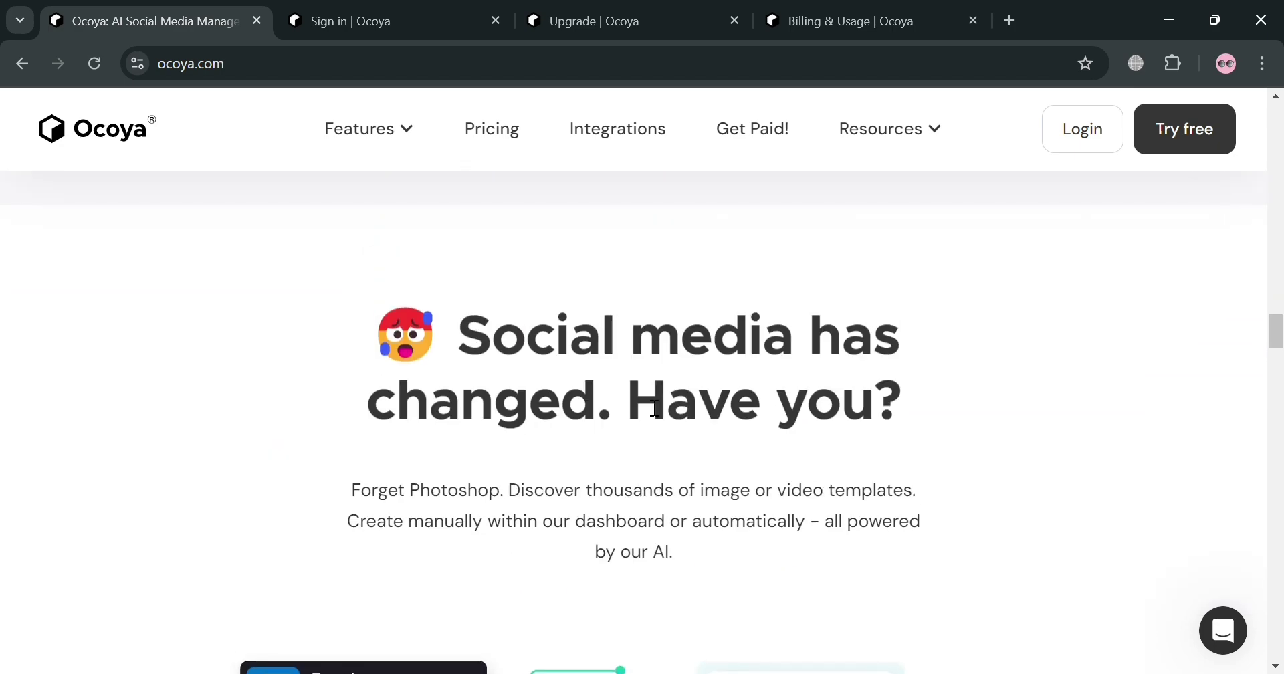
scroll(641, 460, "down", 9)
scroll(625, 471, "up", 3)
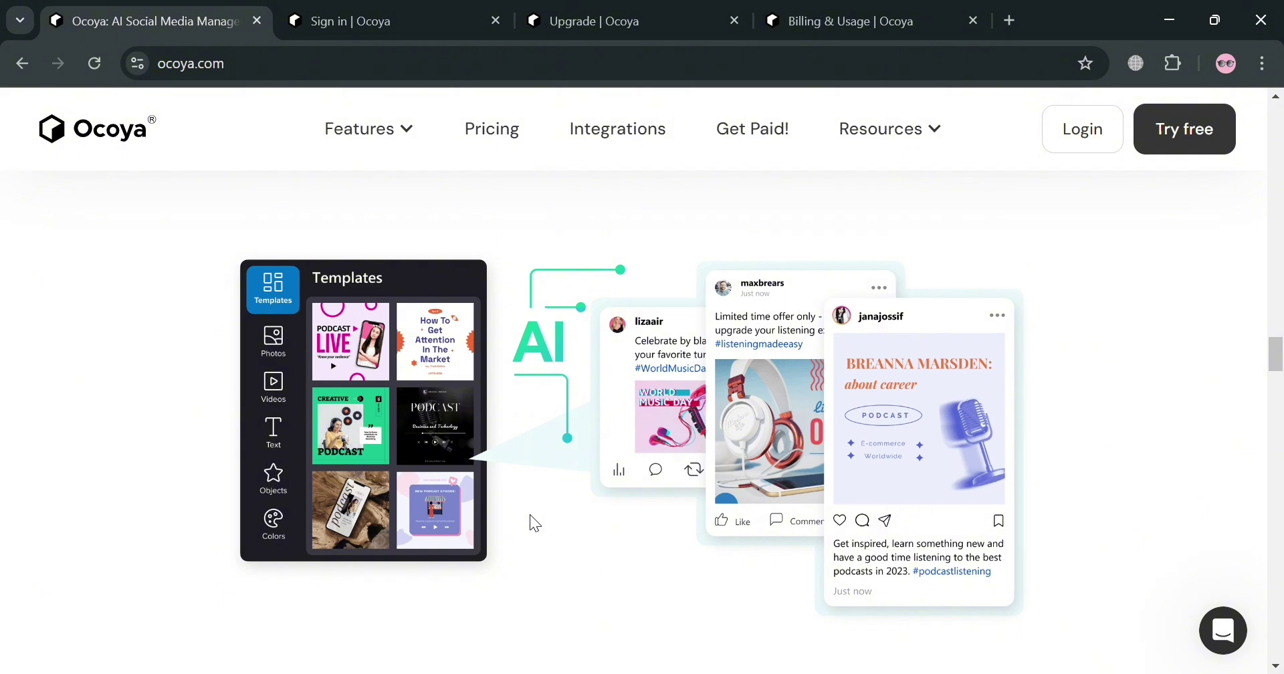
scroll(530, 515, "down", 10)
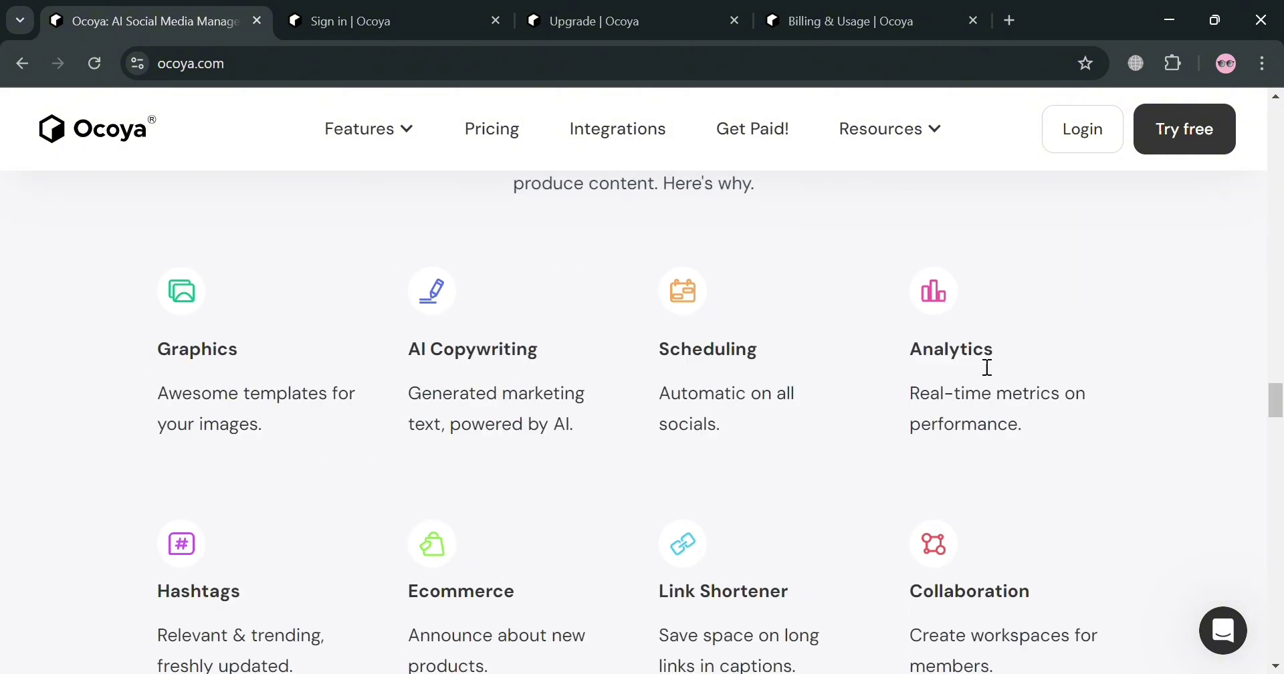
scroll(970, 352, "down", 4)
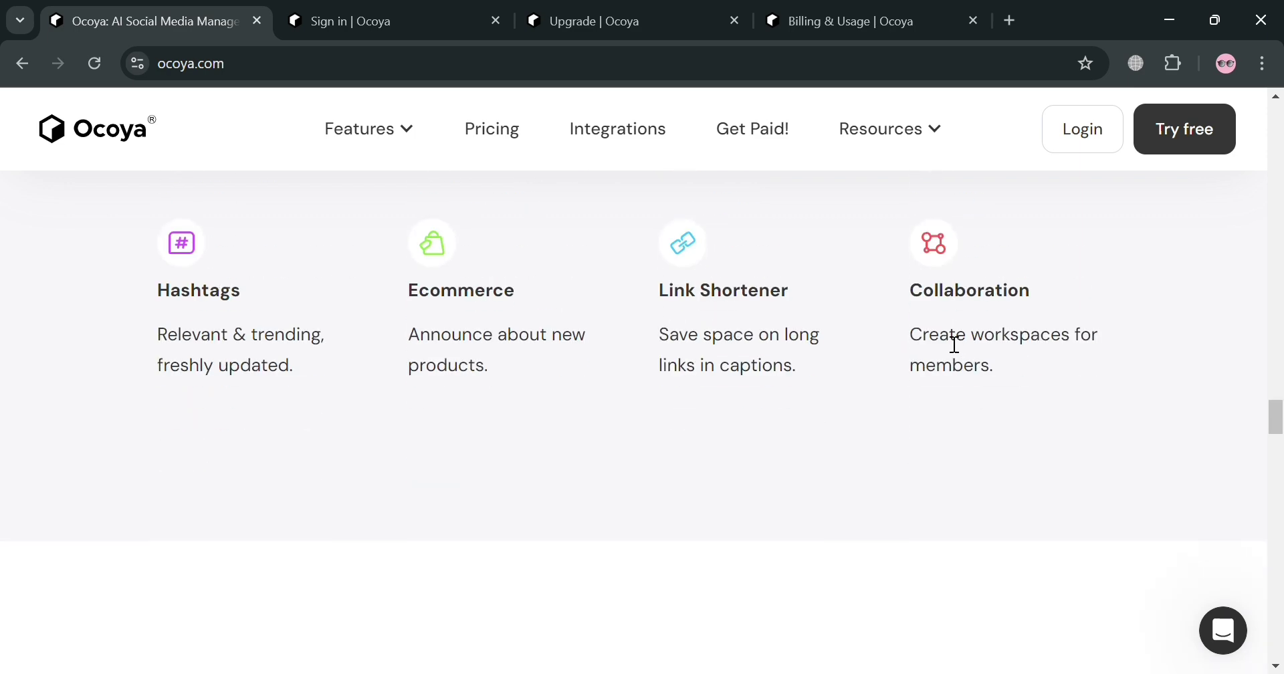
scroll(955, 343, "down", 10)
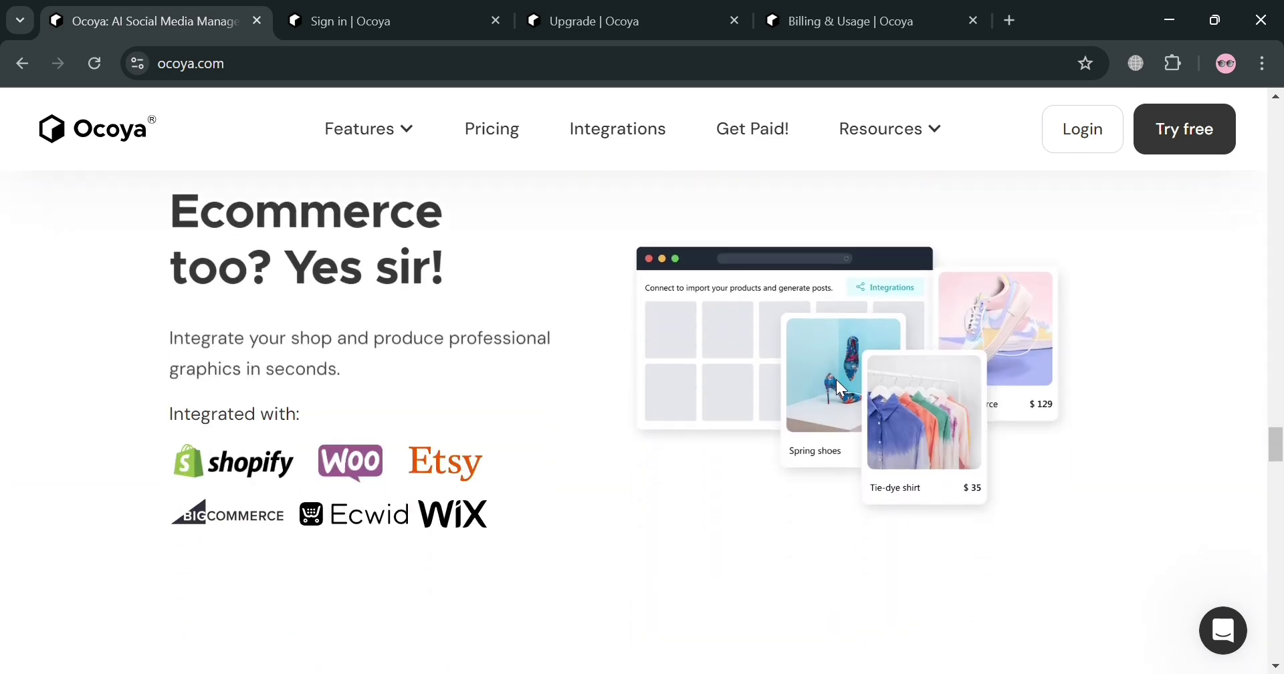
scroll(810, 404, "down", 10)
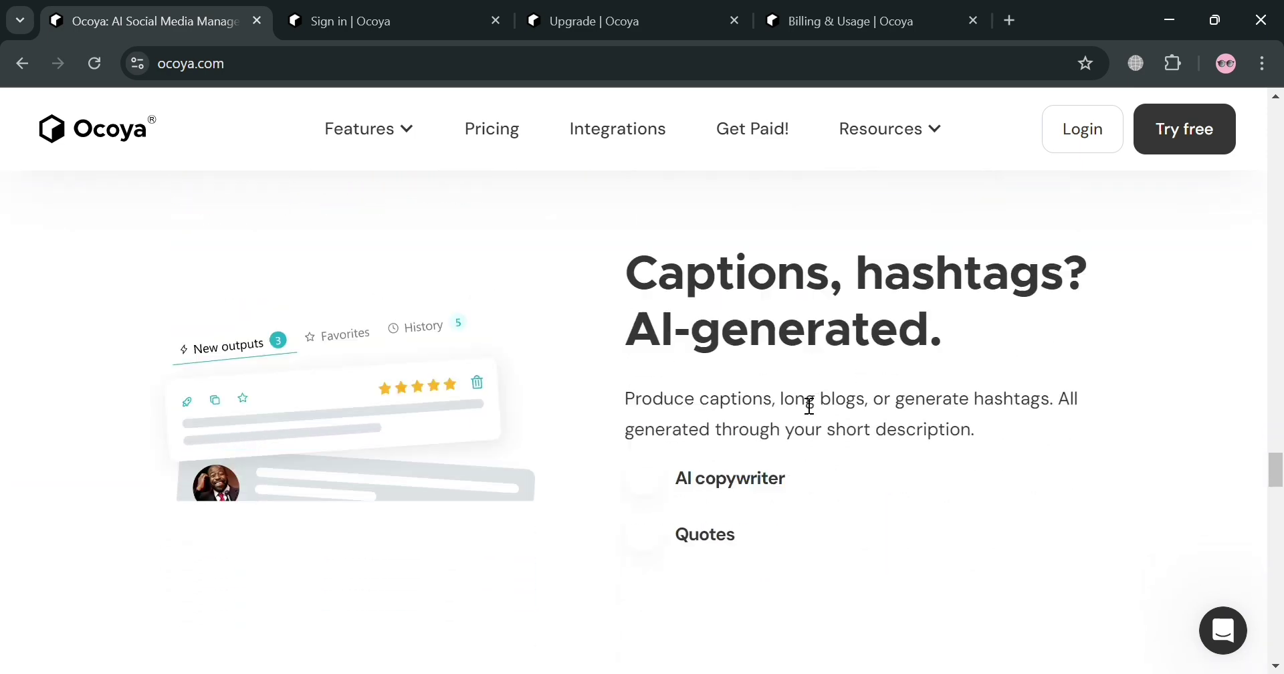
scroll(794, 409, "down", 10)
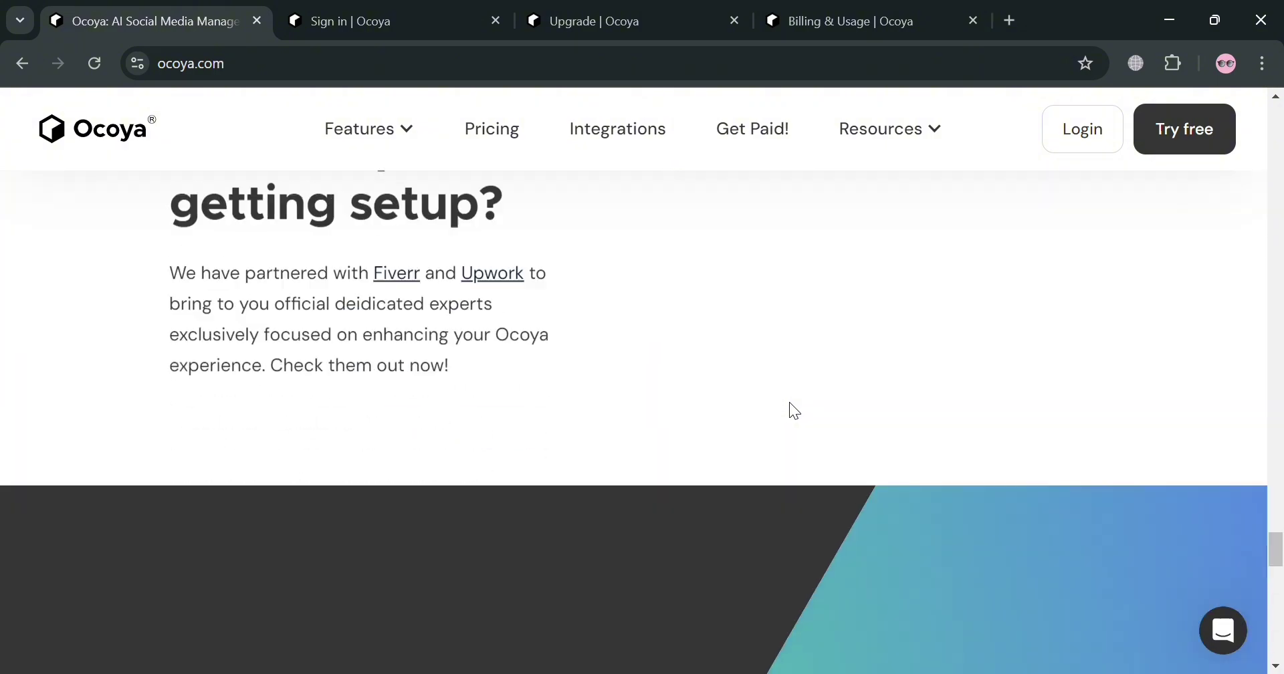
scroll(701, 439, "down", 10)
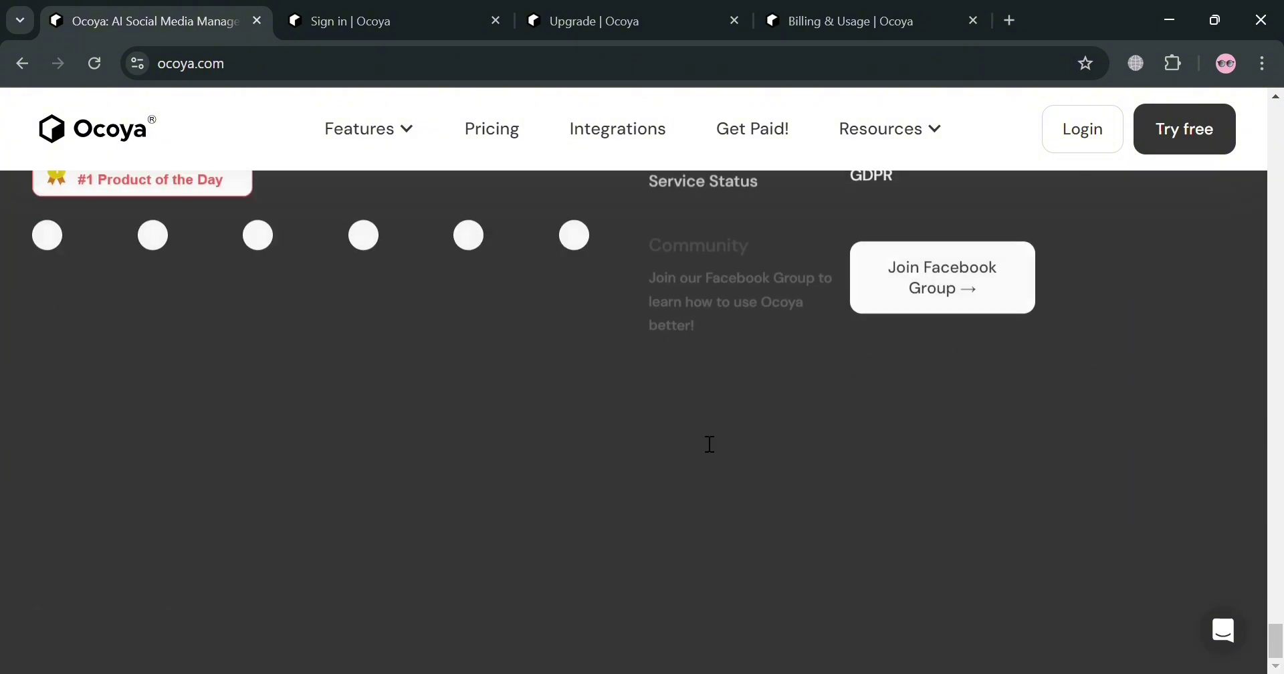
scroll(699, 434, "up", 10)
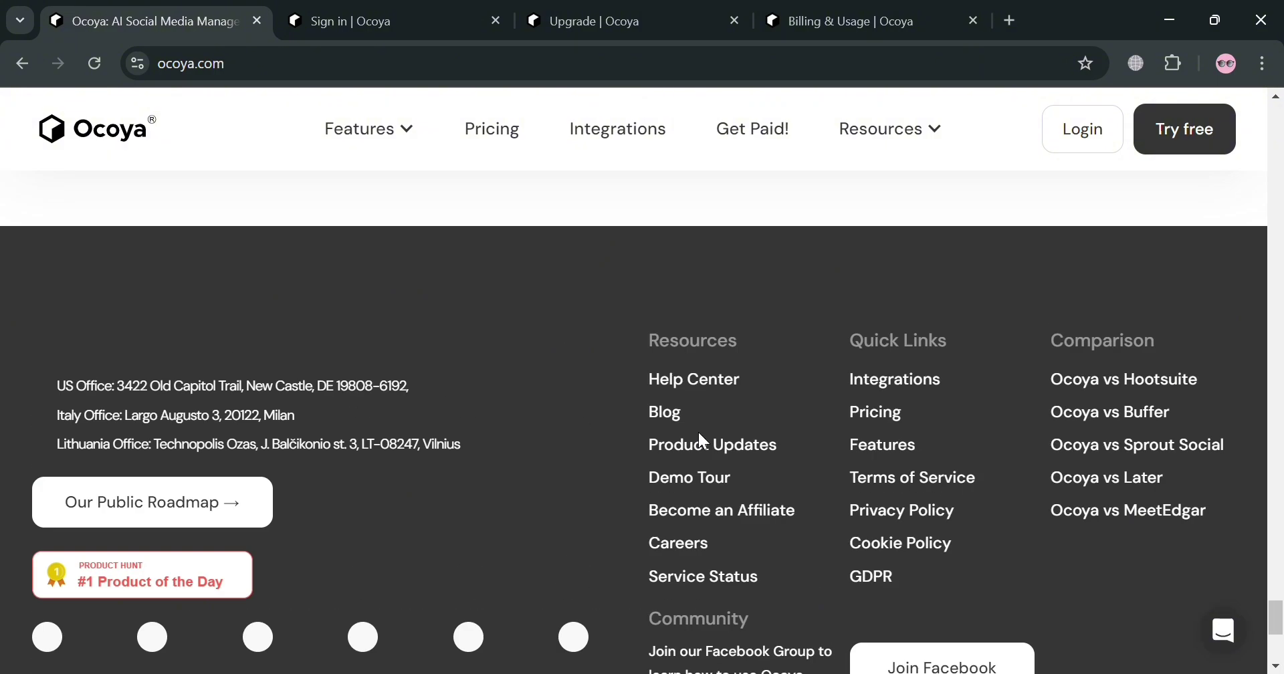
scroll(705, 436, "up", 5)
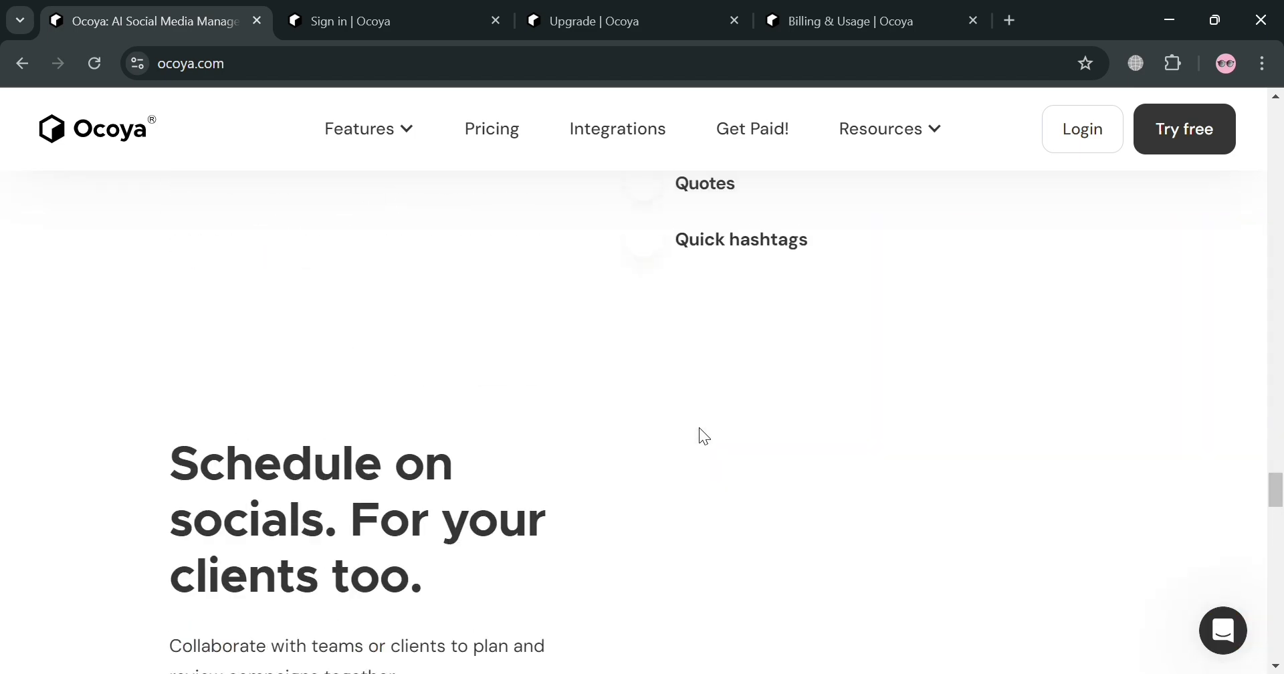
scroll(705, 436, "up", 5)
scroll(699, 427, "up", 5)
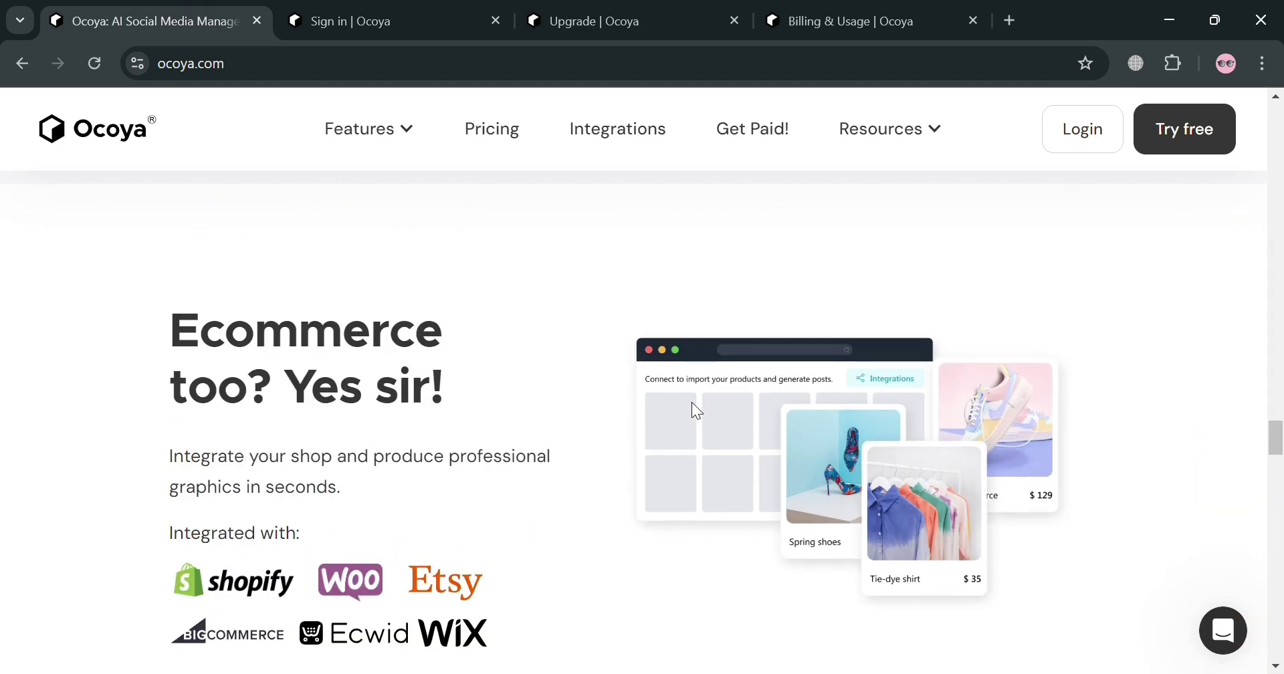
scroll(692, 403, "up", 8)
scroll(692, 403, "up", 1)
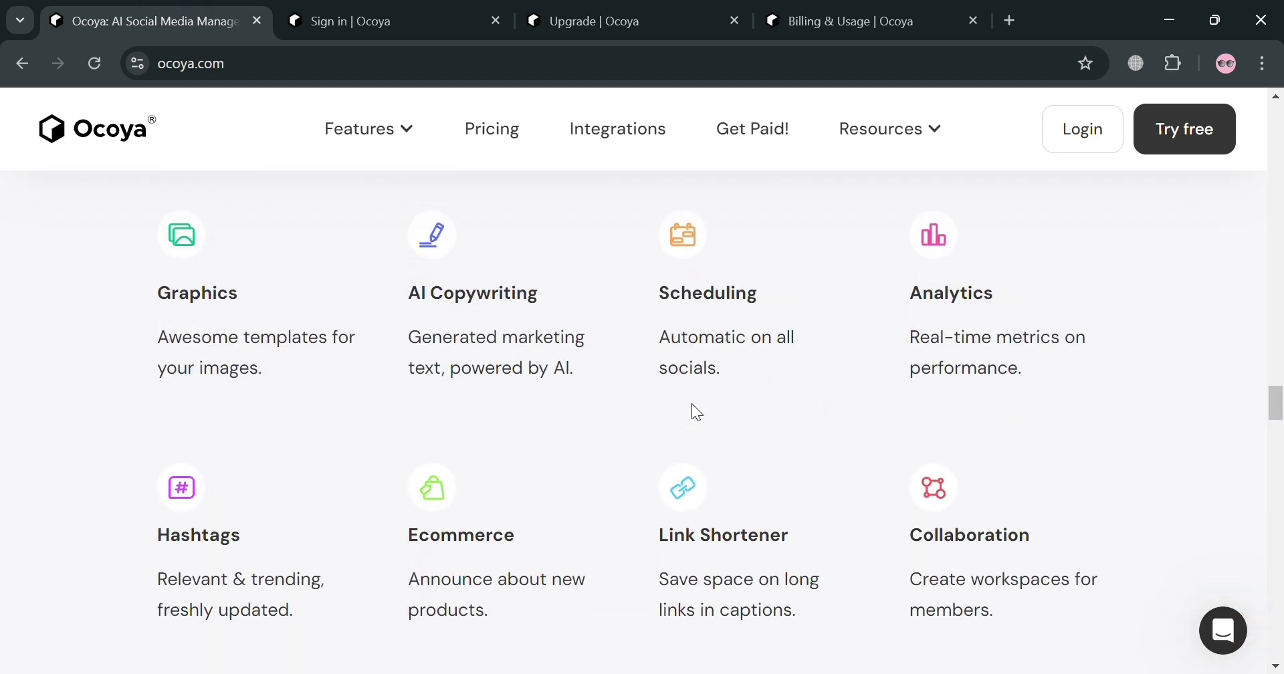
scroll(692, 403, "up", 10)
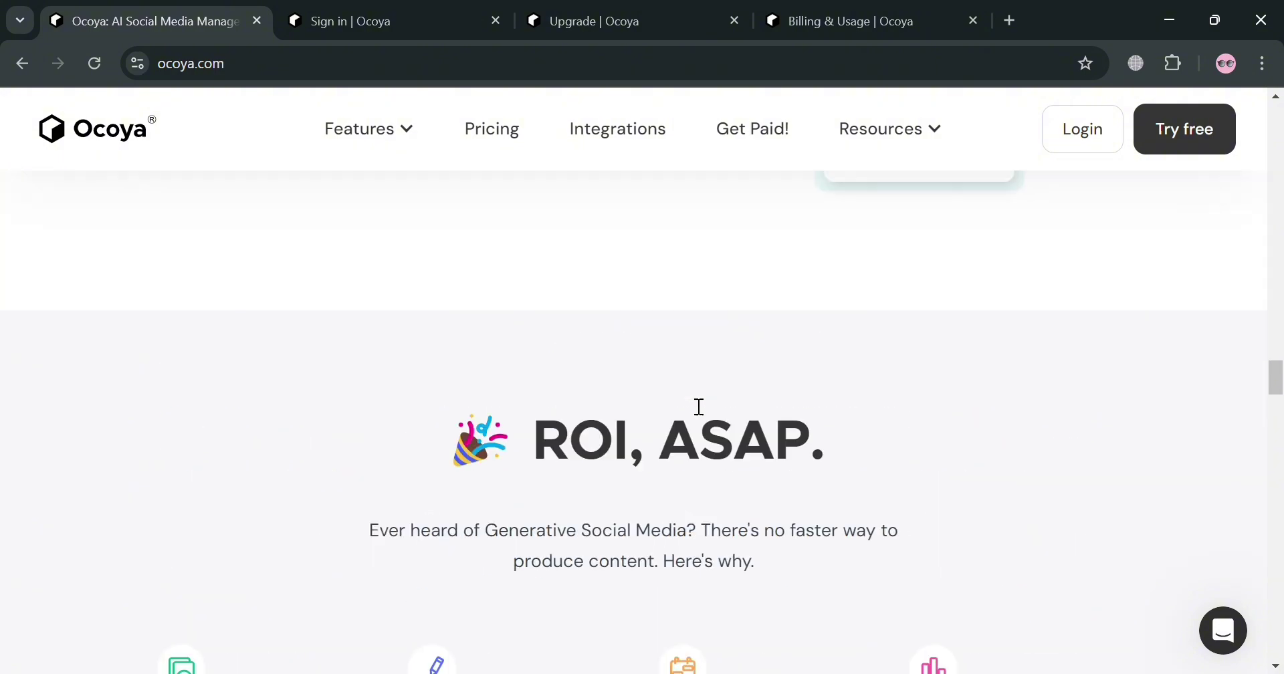
scroll(696, 395, "up", 15)
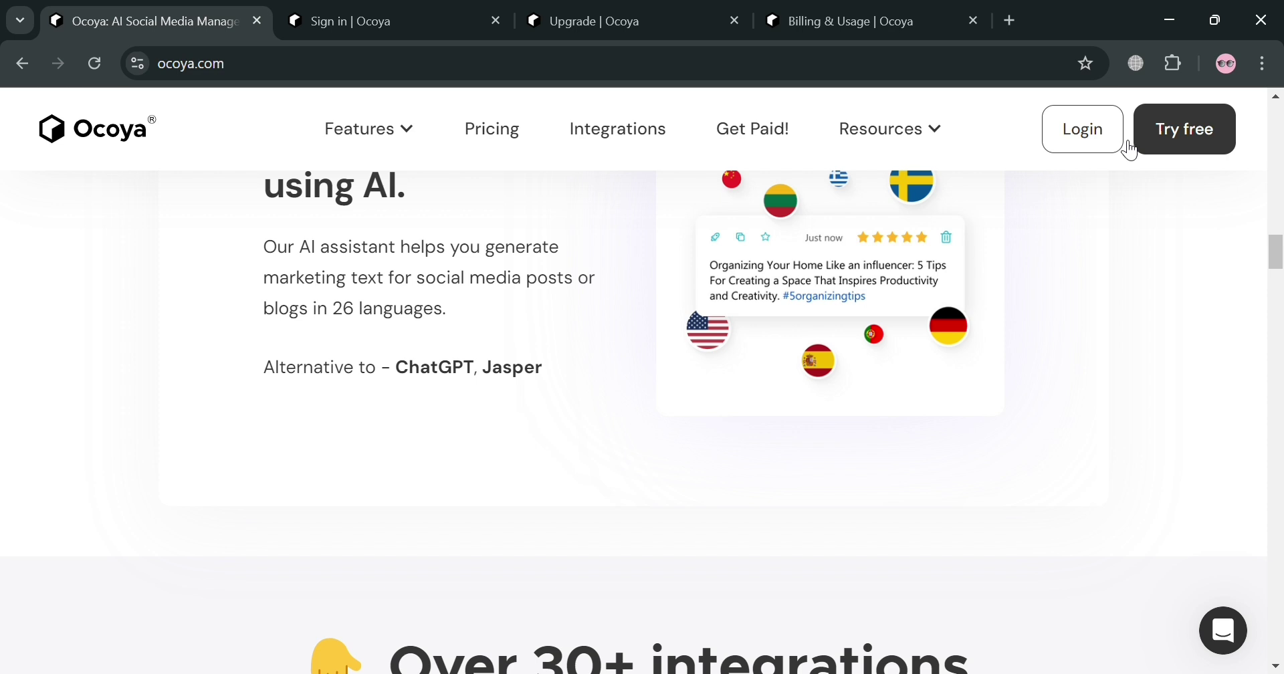
Switch from the Sign in tab to the Upgrade tab and review the yearly plan cards
left_click(473, 10)
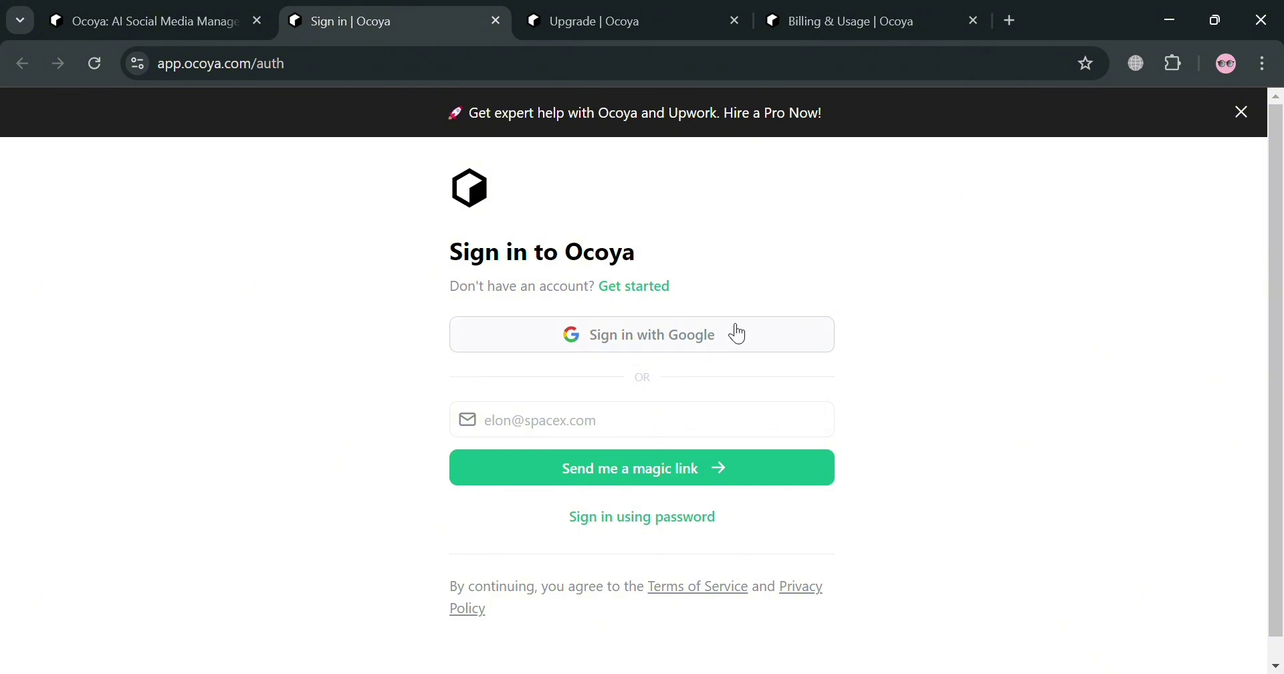
scroll(640, 473, "down", 1)
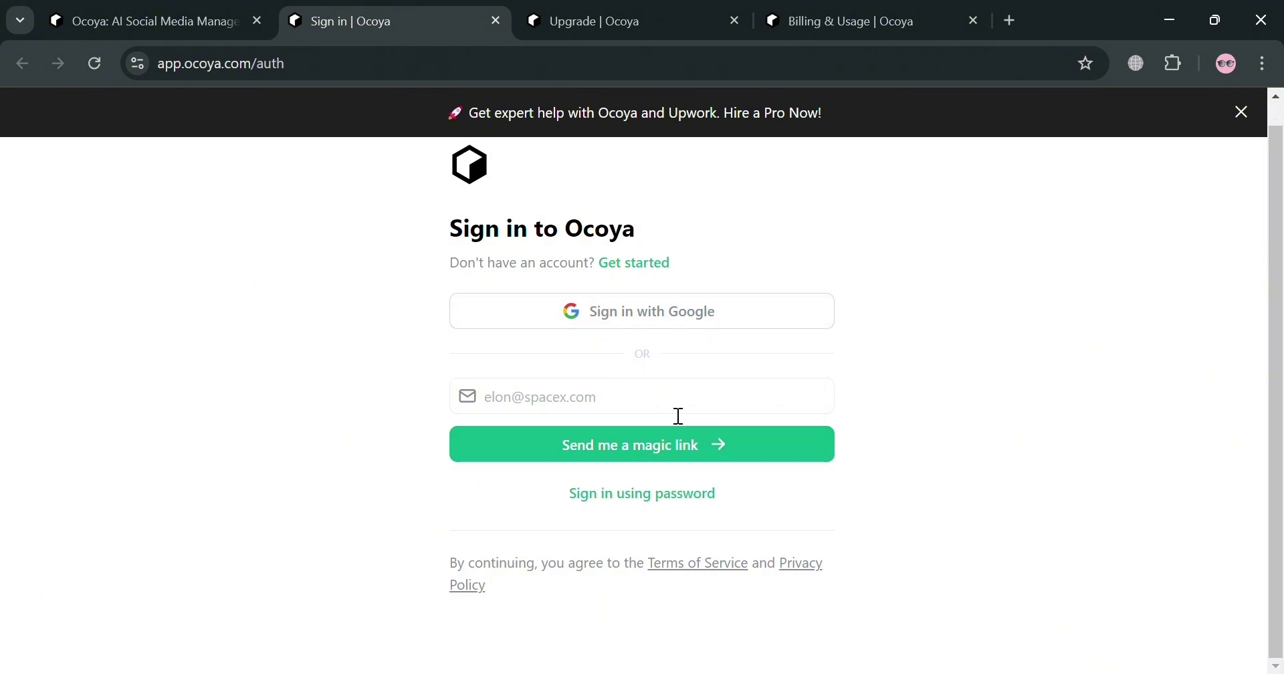
left_click(685, 10)
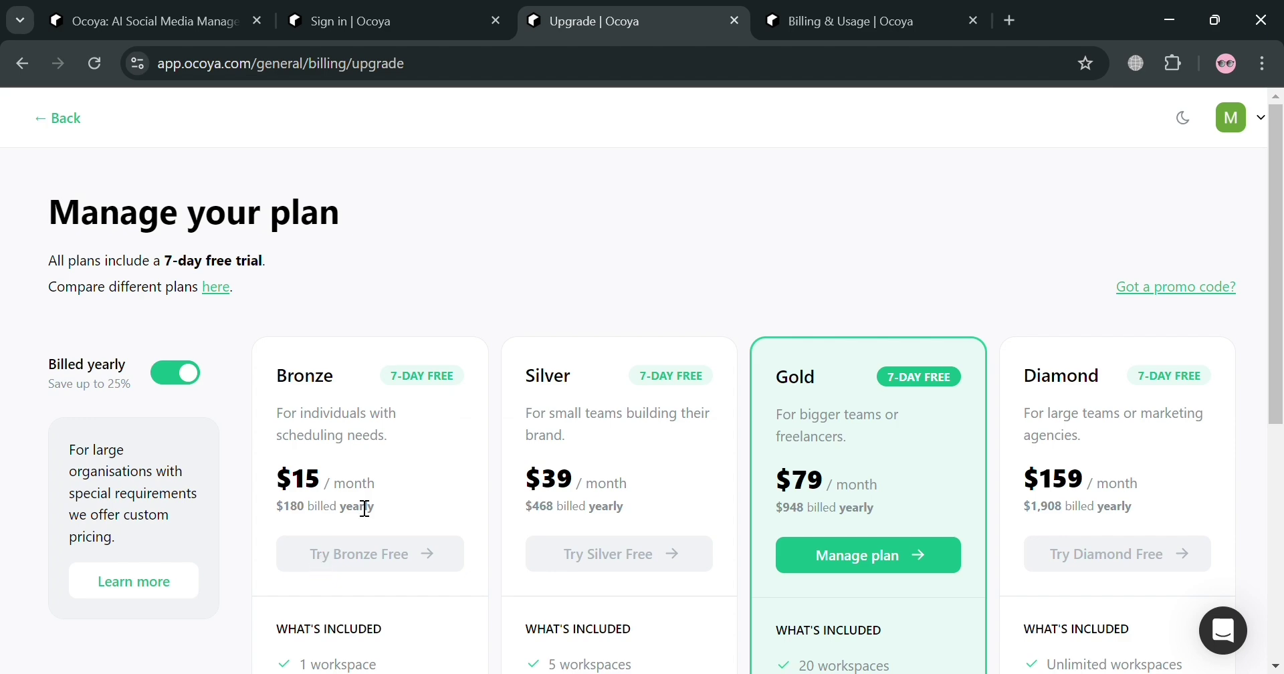
scroll(468, 499, "down", 3)
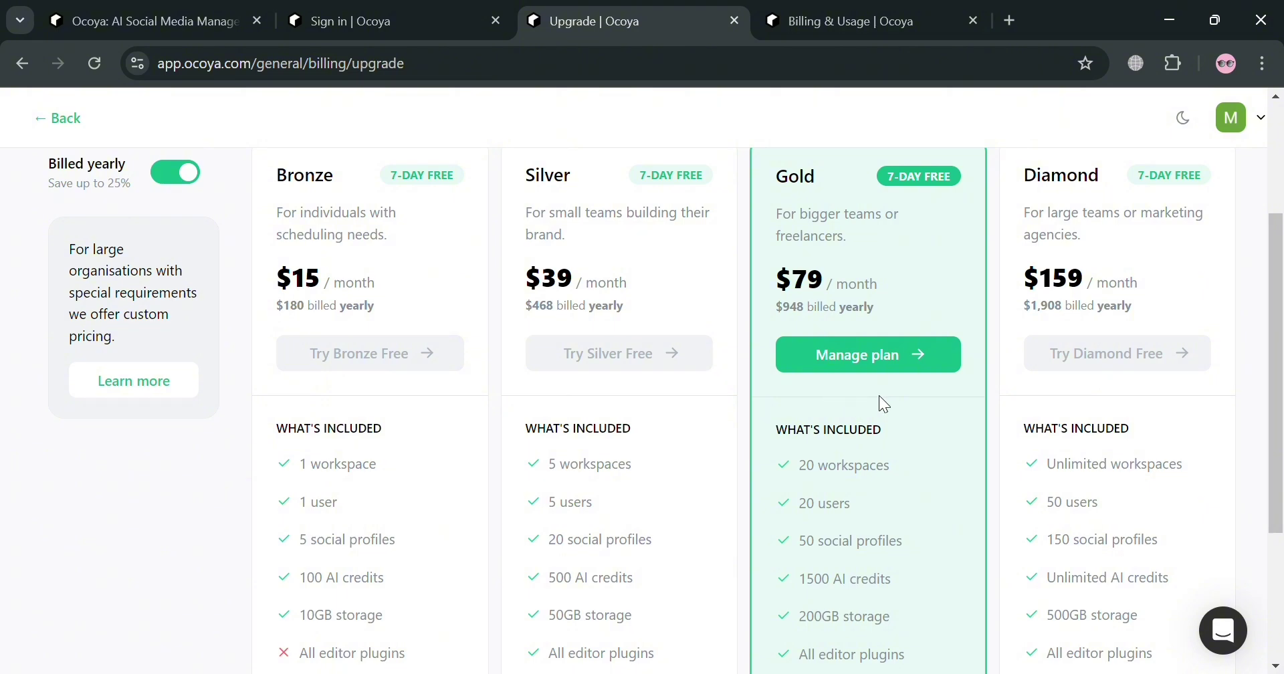
scroll(936, 394, "down", 3)
scroll(930, 401, "up", 4)
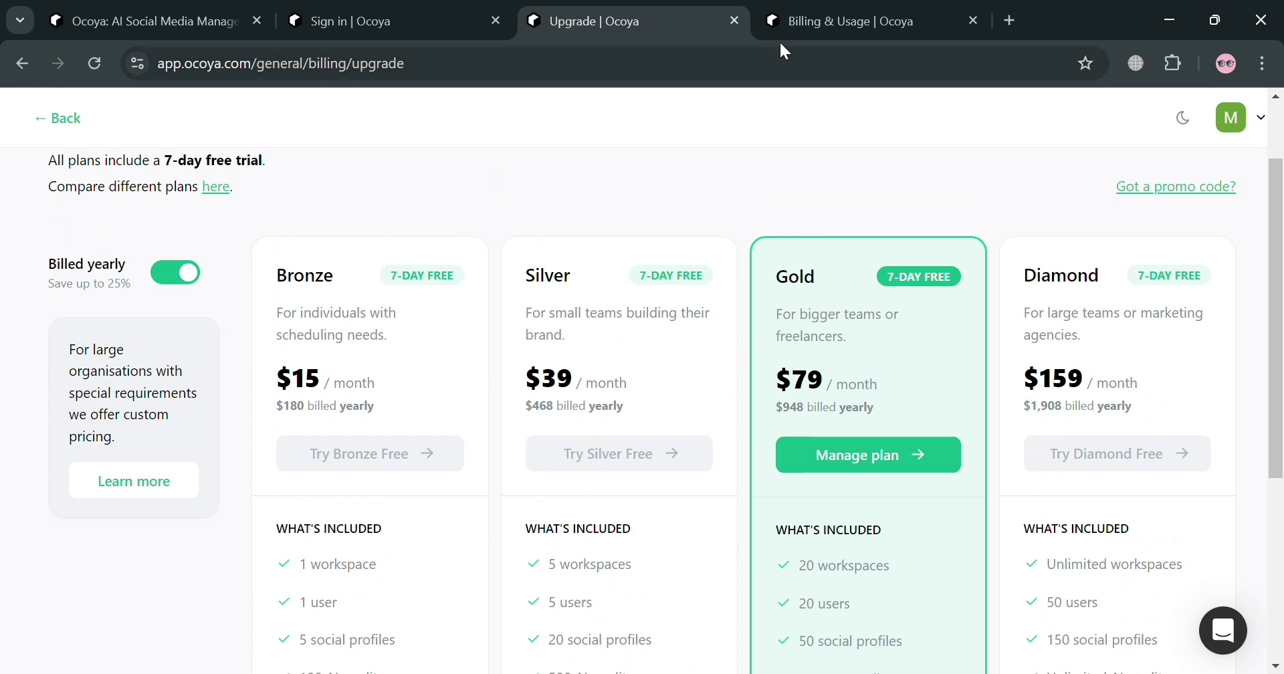
From Billing & Usage, open Planner > Posts, showing 0 posts and 'Create your first post'
left_click(821, 8)
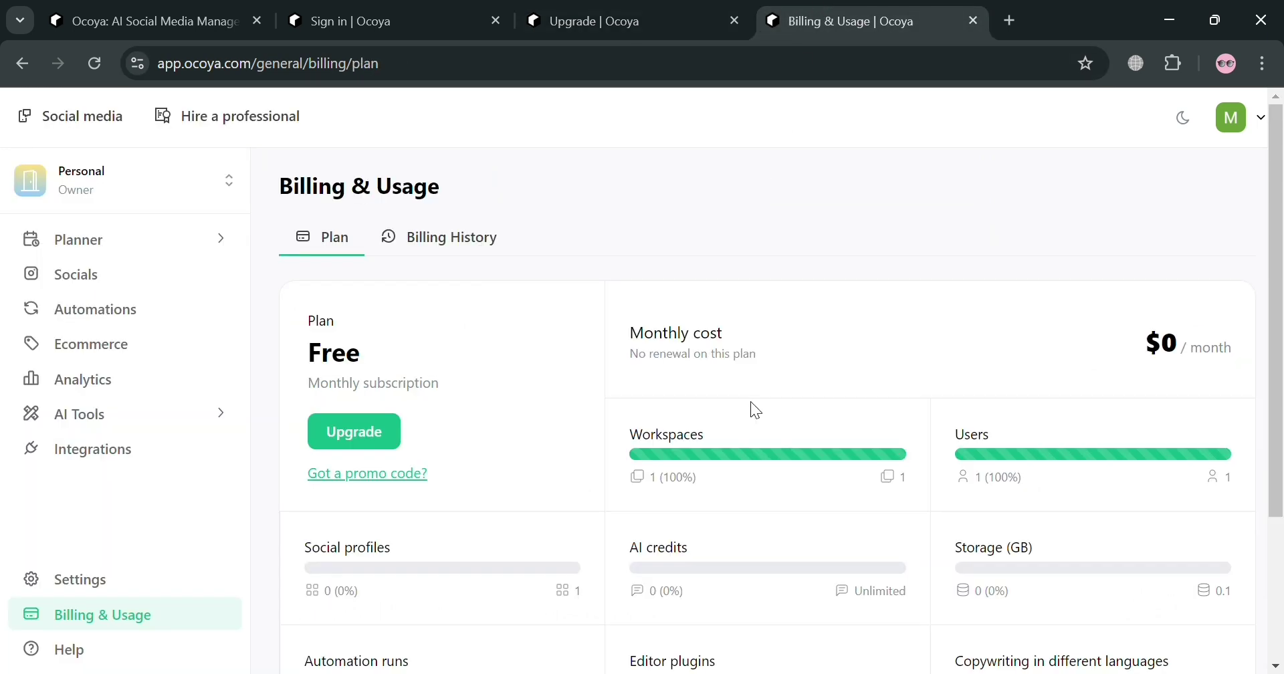
scroll(751, 402, "down", 3)
scroll(749, 403, "up", 3)
left_click(117, 243)
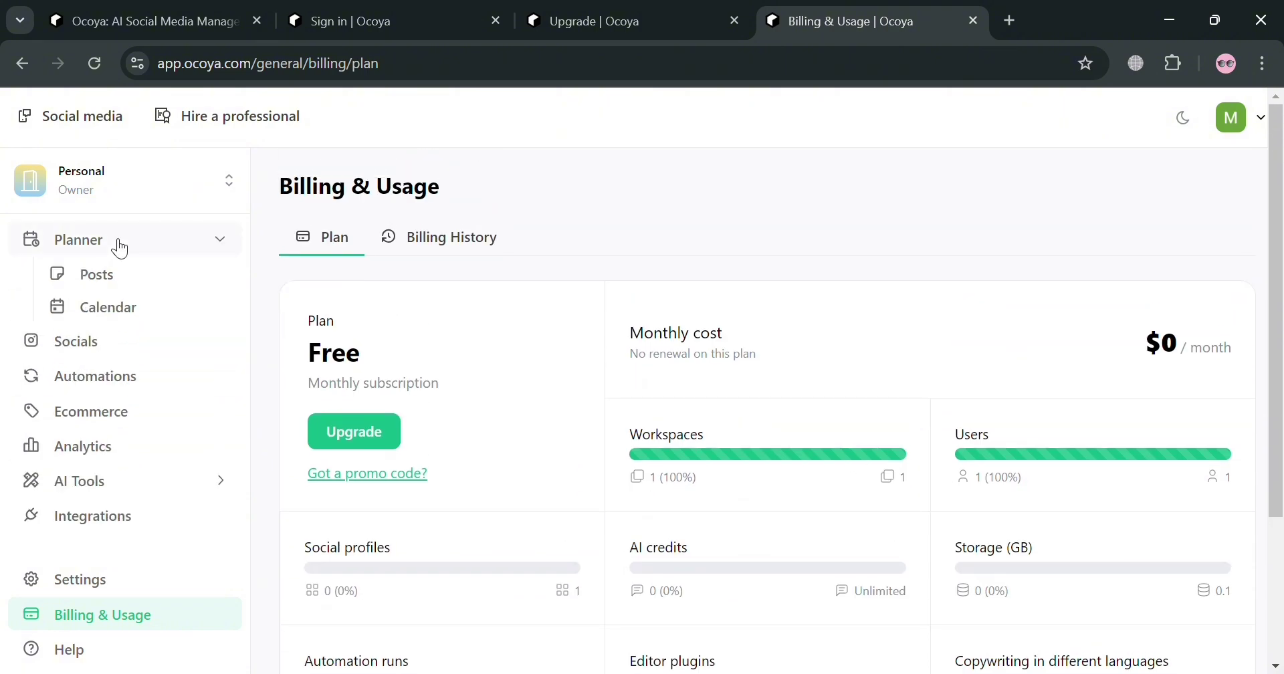
left_click(119, 271)
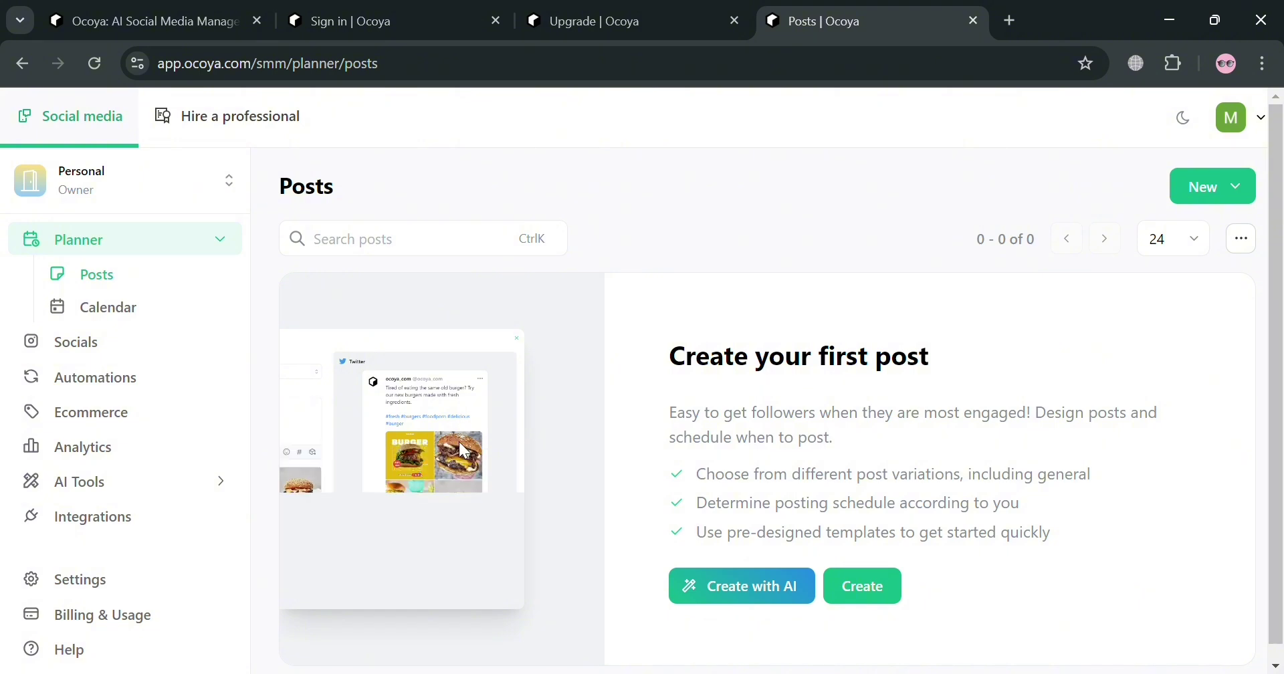
scroll(536, 471, "down", 1)
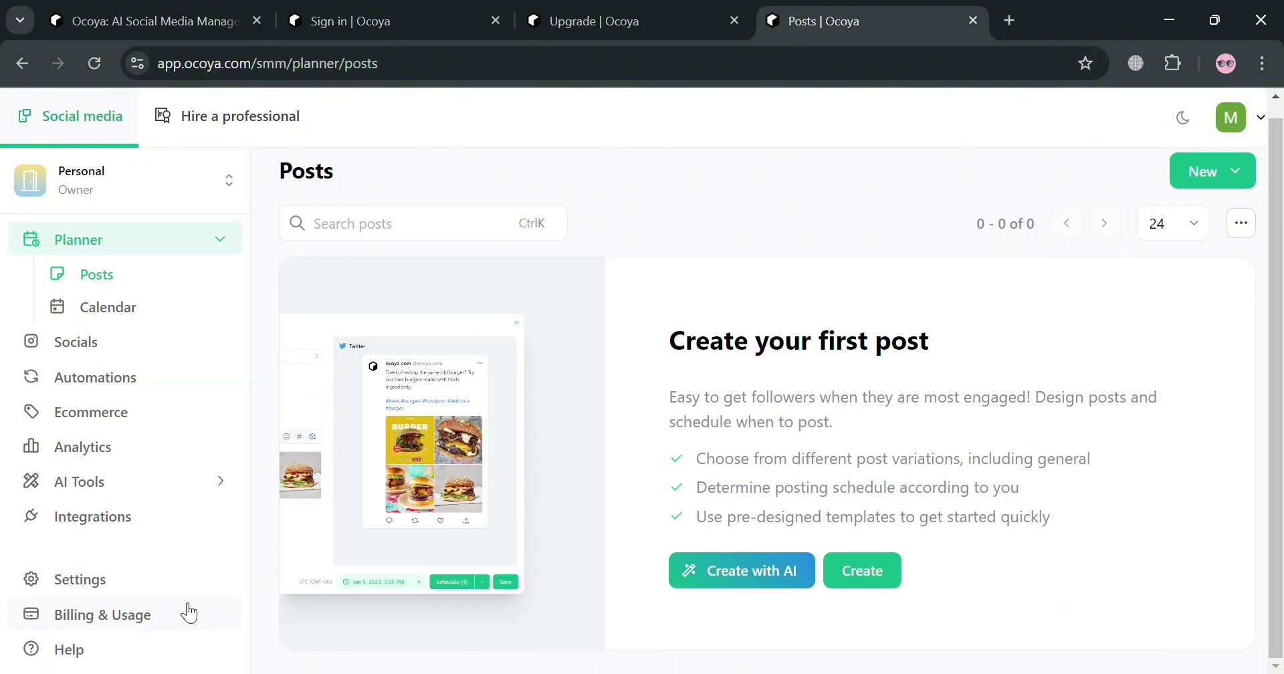
Start a manual post, try the profile and caption fields, then close it unsaved
left_click(875, 586)
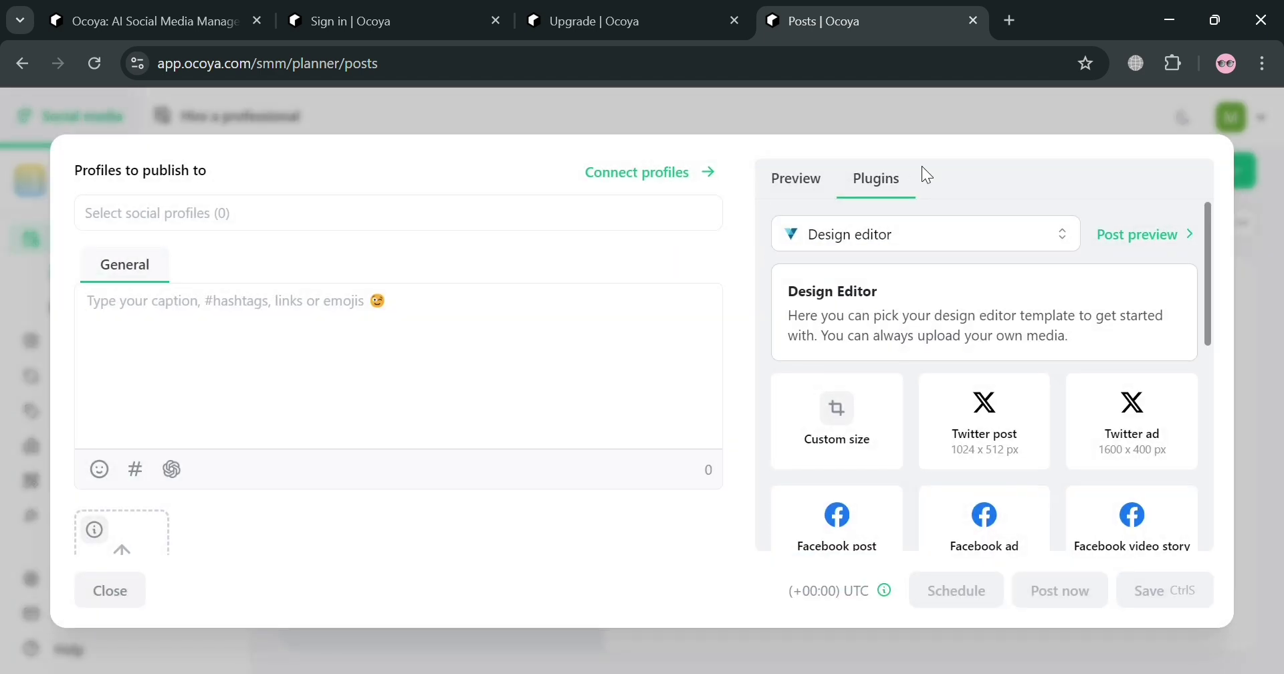
left_click(370, 216)
left_click(382, 395)
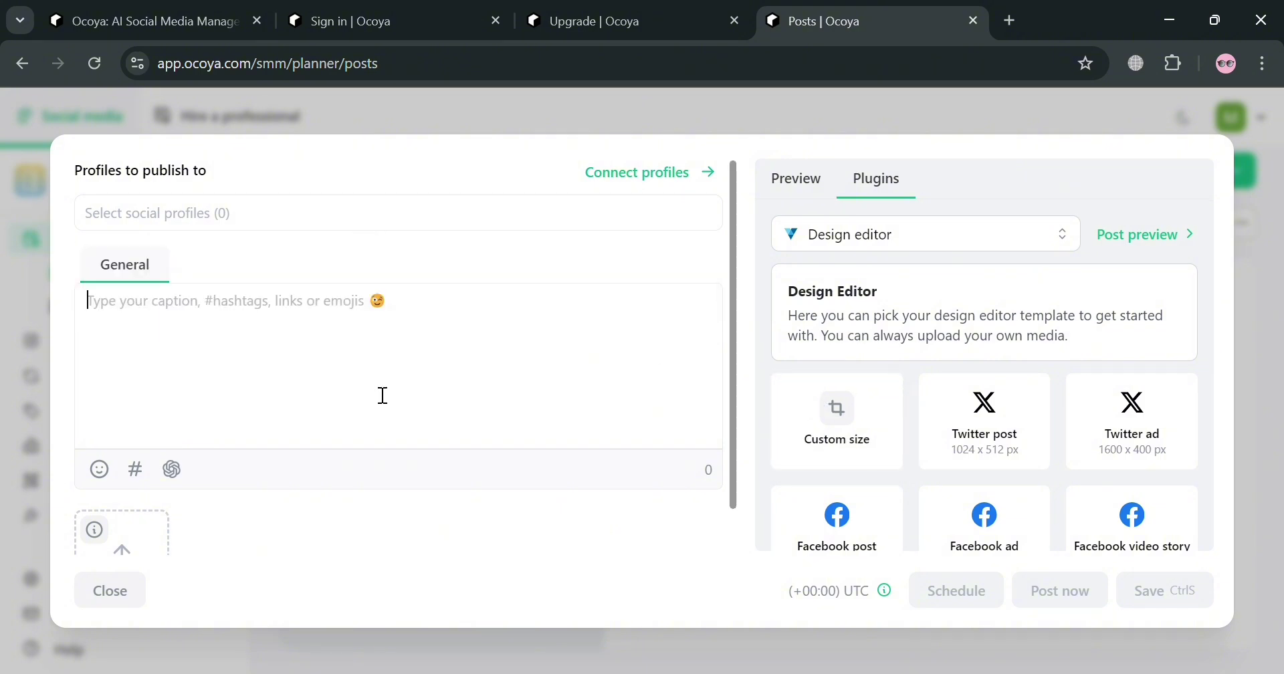
scroll(307, 381, "down", 1)
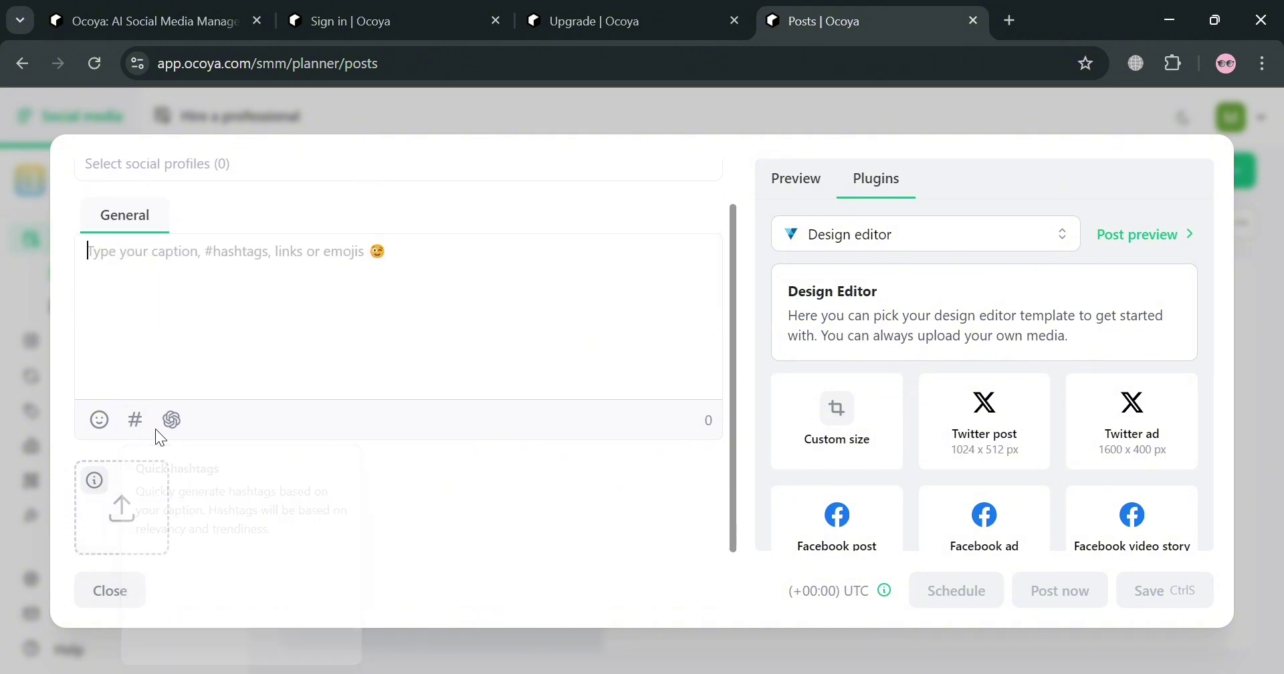
scroll(158, 431, "up", 1)
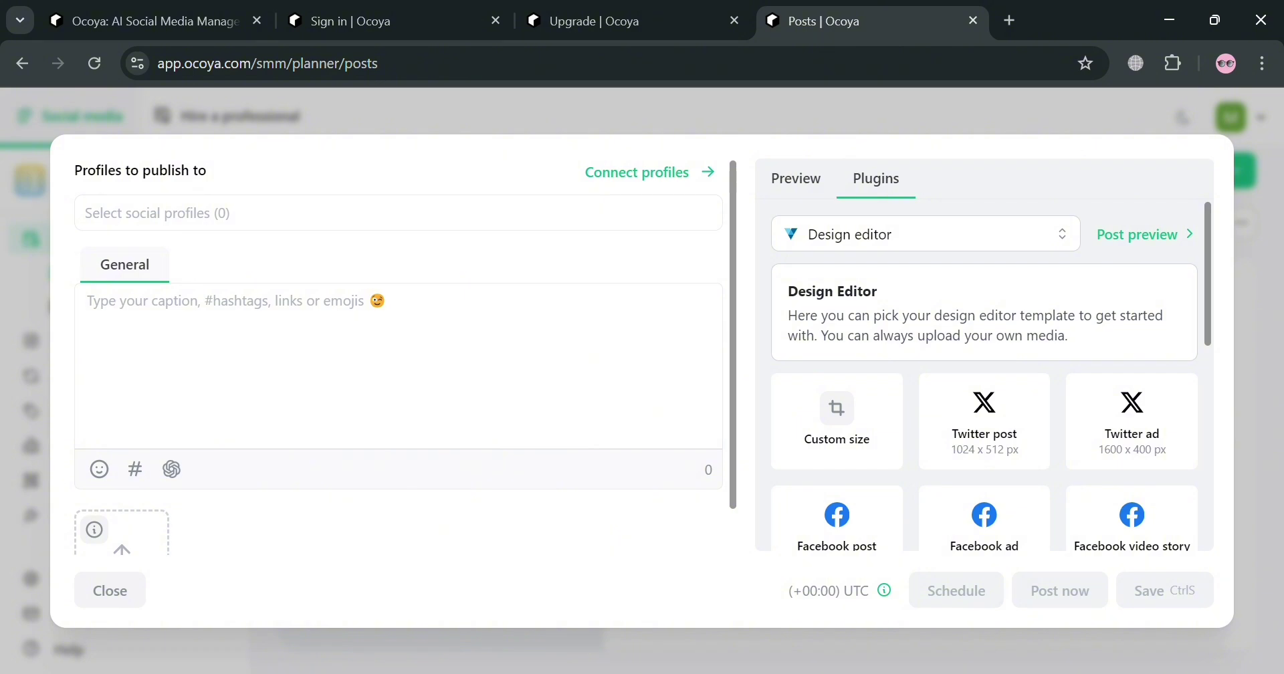
left_click(110, 589)
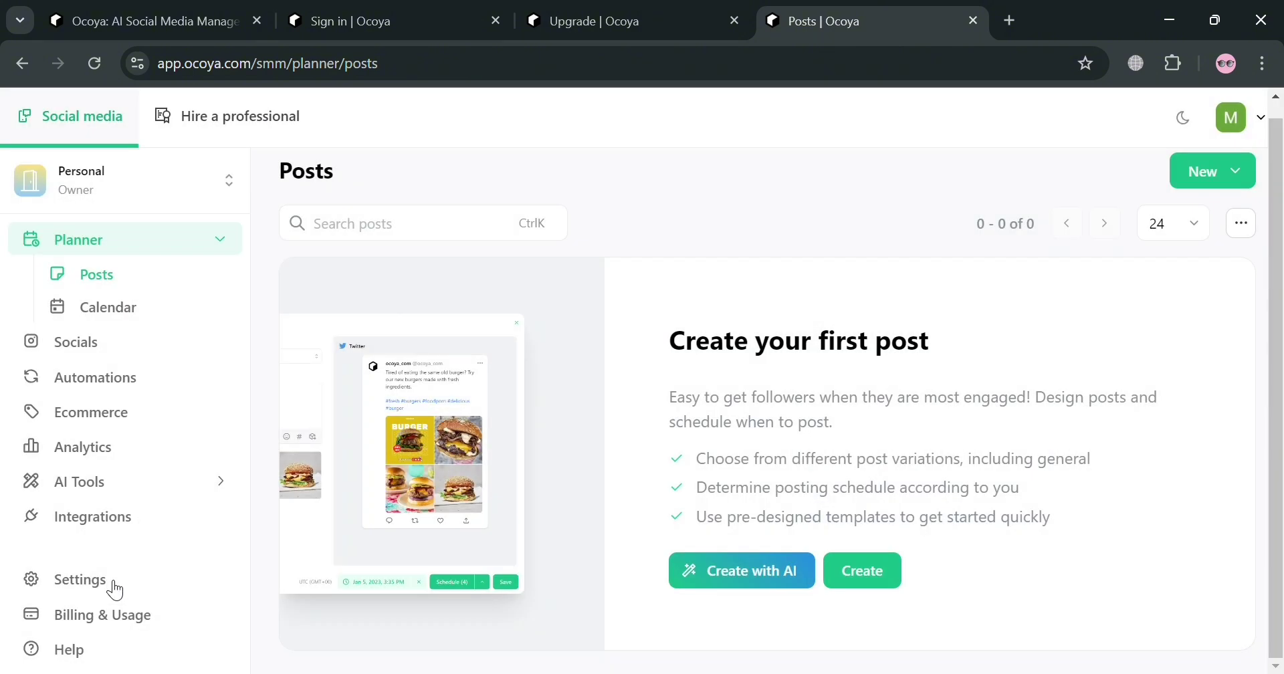
From Socials, start connecting a new profile and pick Facebook Page
left_click(143, 342)
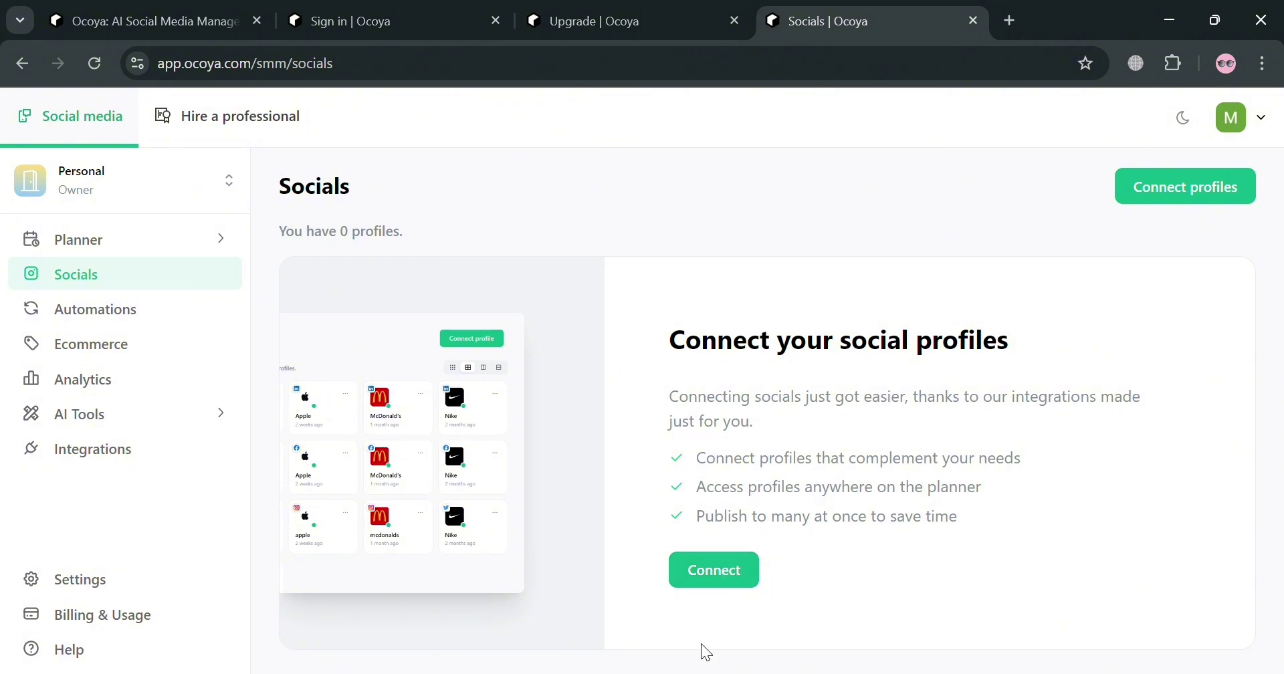
left_click(731, 581)
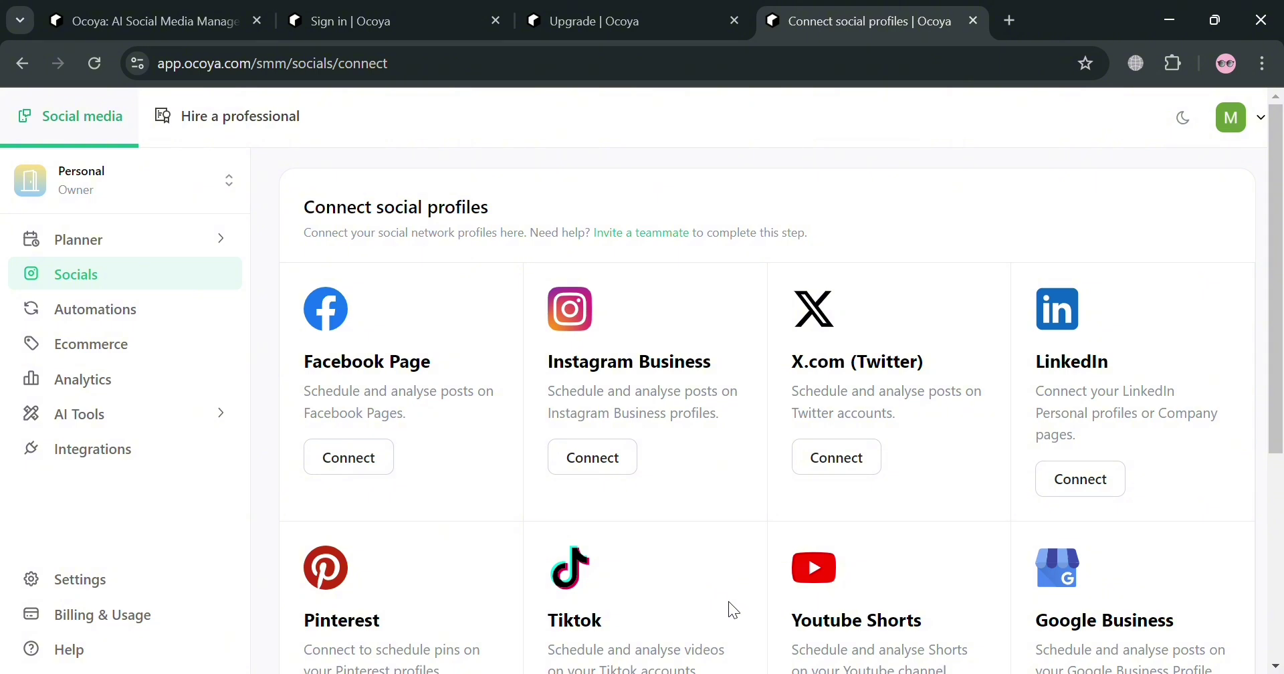
left_click(379, 464)
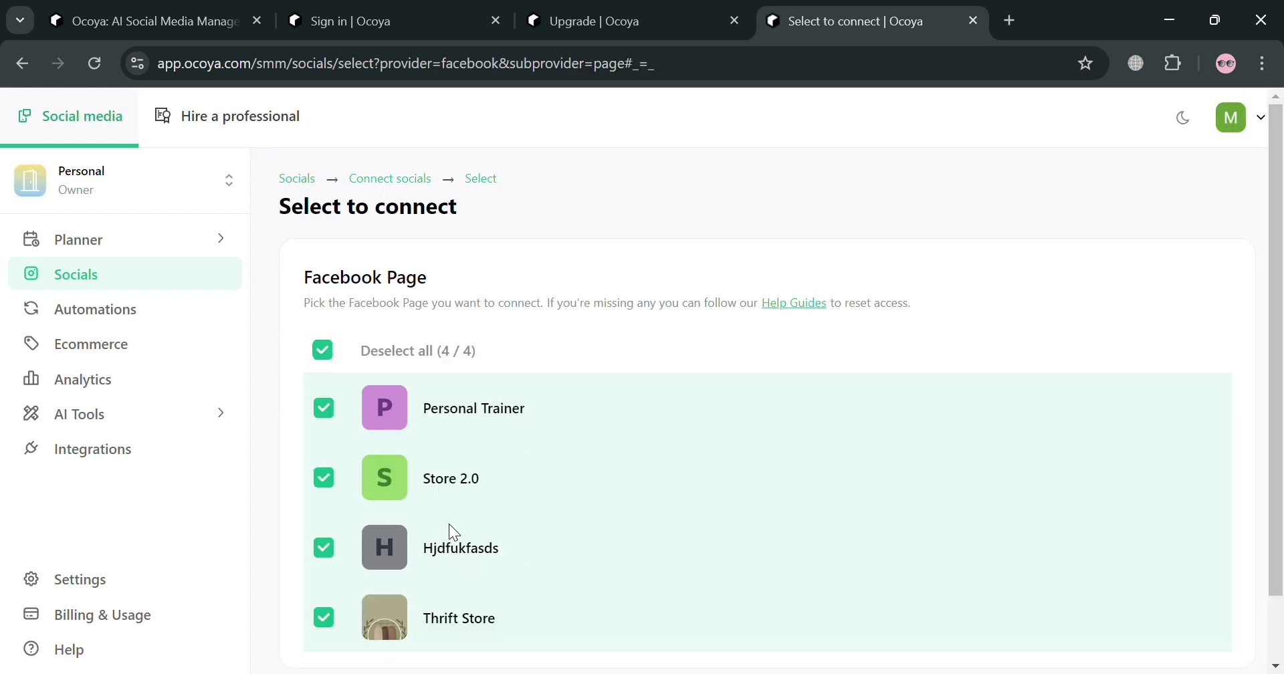
Deselect all four Facebook Pages, tick only Store 2.0, and connect it
left_click(331, 368)
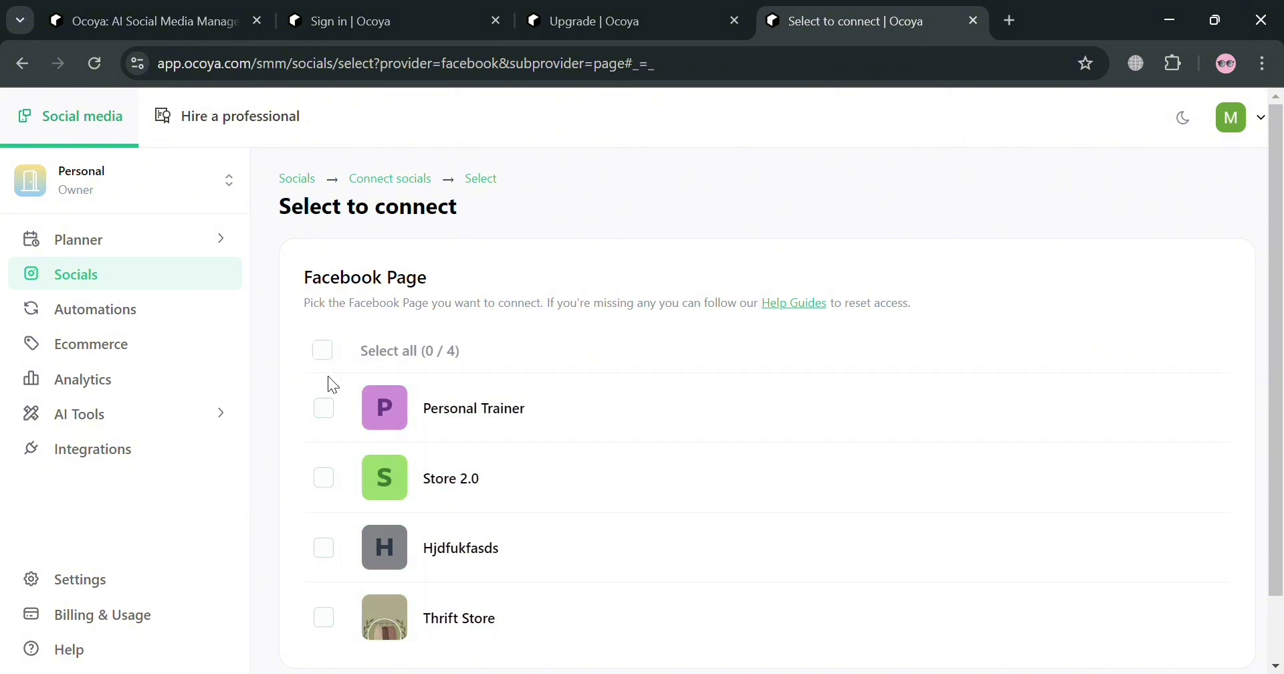
left_click(325, 479)
scroll(331, 482, "down", 2)
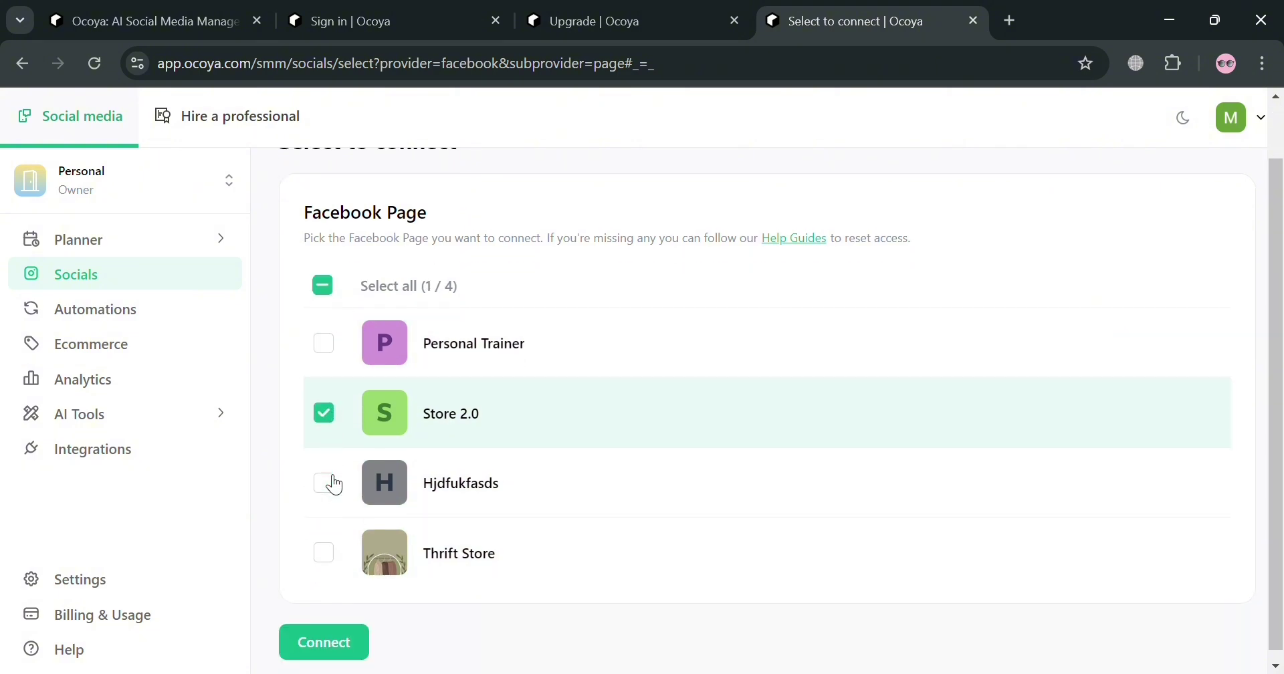
left_click(343, 635)
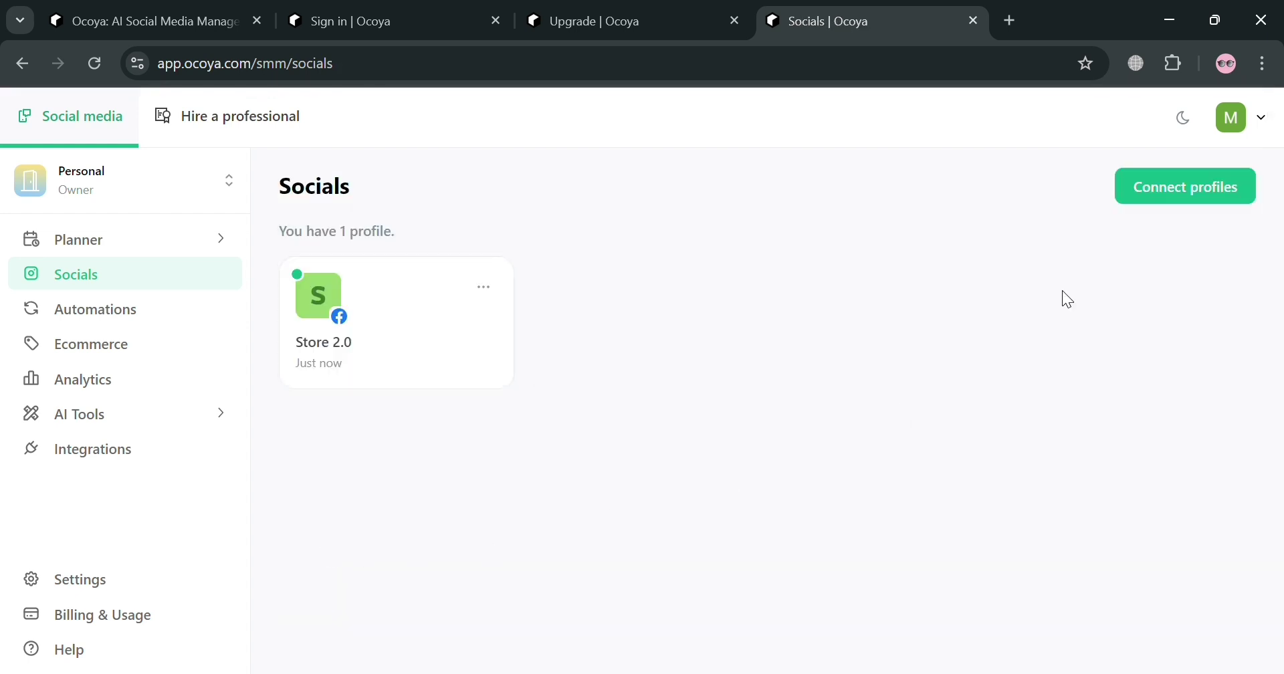
Choose Connect profiles again and browse the Facebook, Instagram, X.com, LinkedIn and Pinterest cards
left_click(1178, 202)
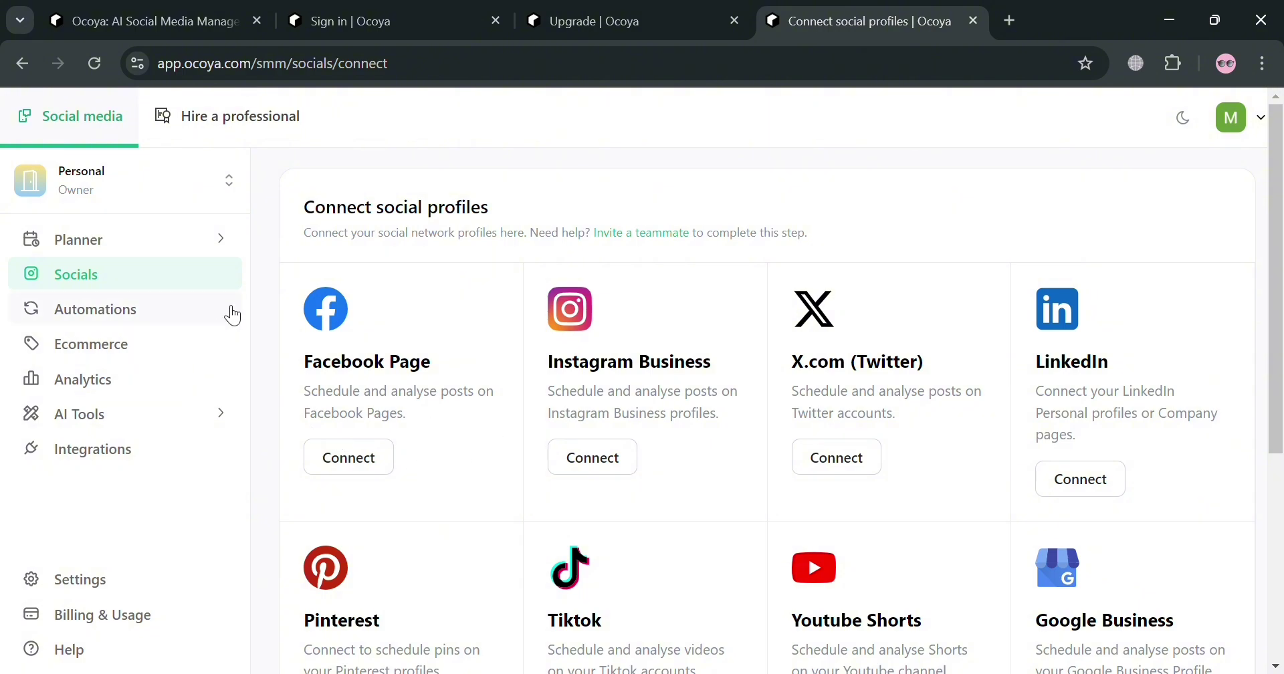
scroll(387, 401, "down", 5)
scroll(375, 416, "up", 3)
scroll(392, 427, "down", 3)
scroll(455, 435, "up", 3)
scroll(462, 441, "up", 1)
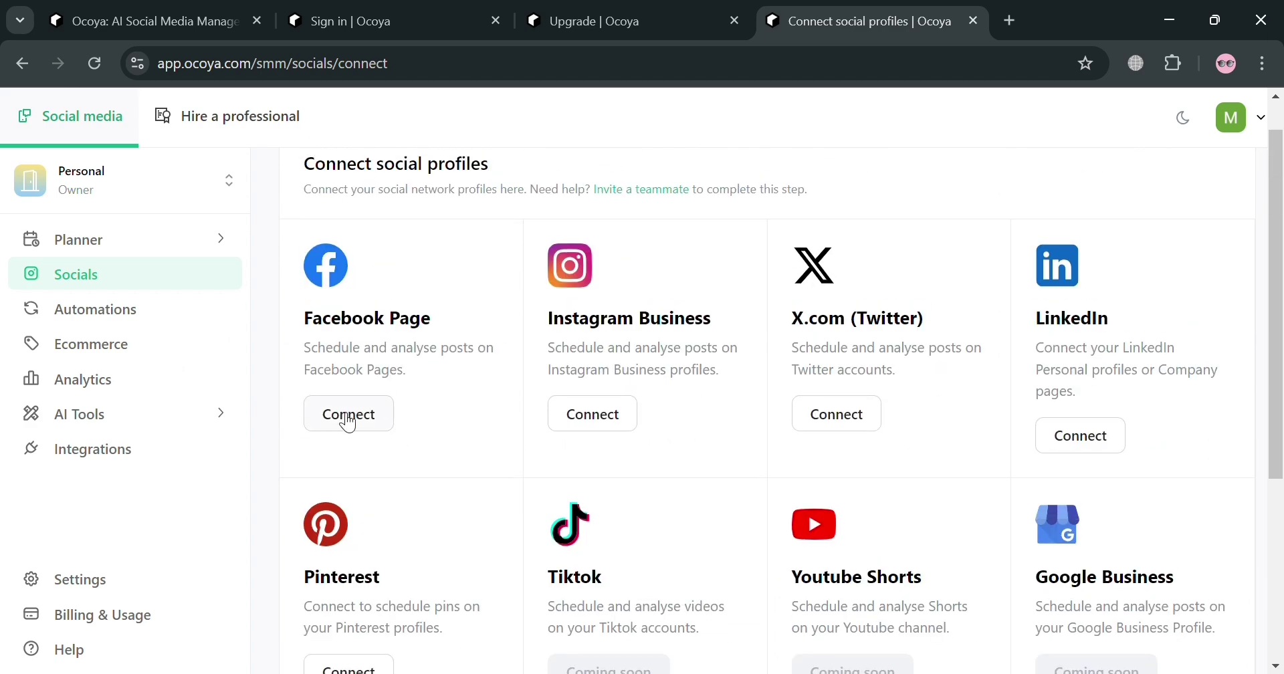
Go to Planner > Posts and choose AI post from the New dropdown
left_click(189, 319)
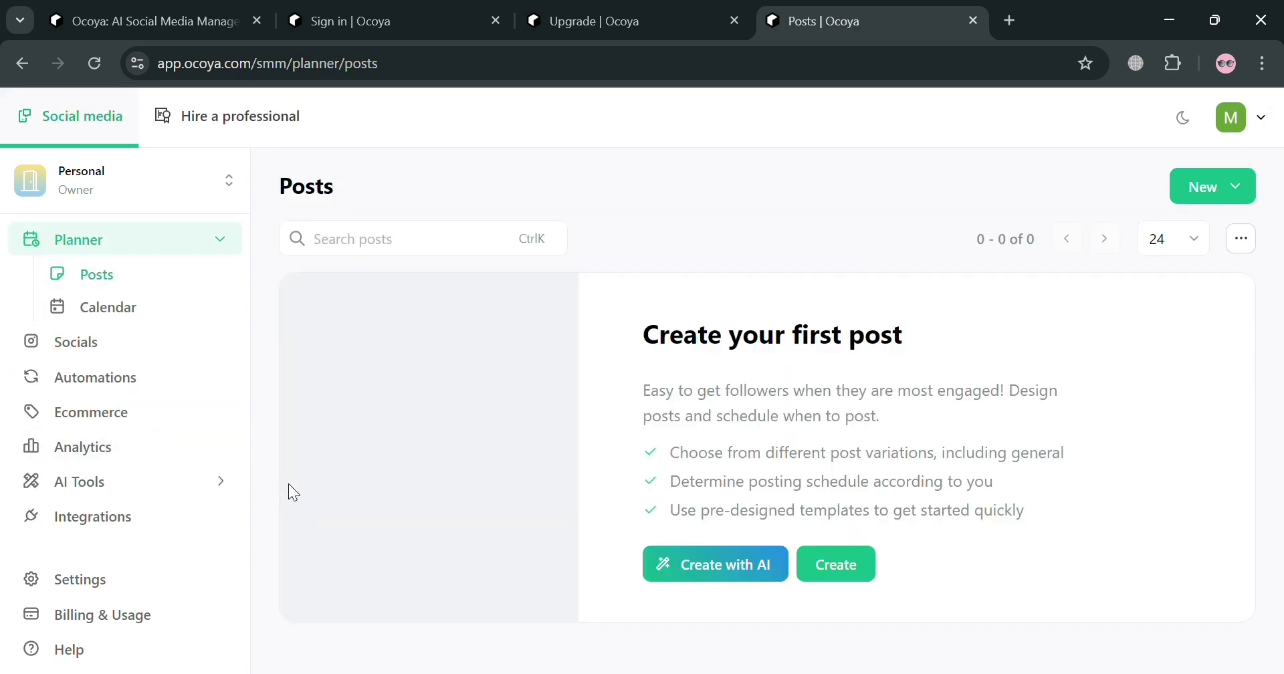
scroll(780, 444, "down", 1)
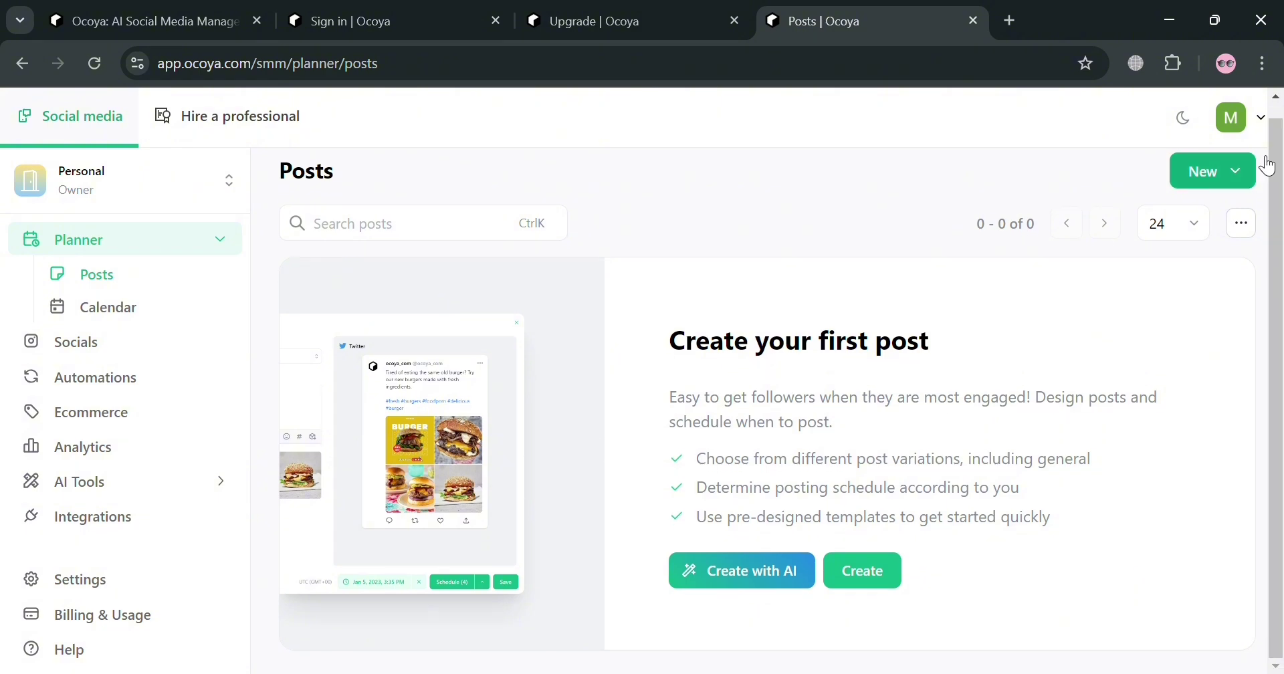
left_click(1235, 194)
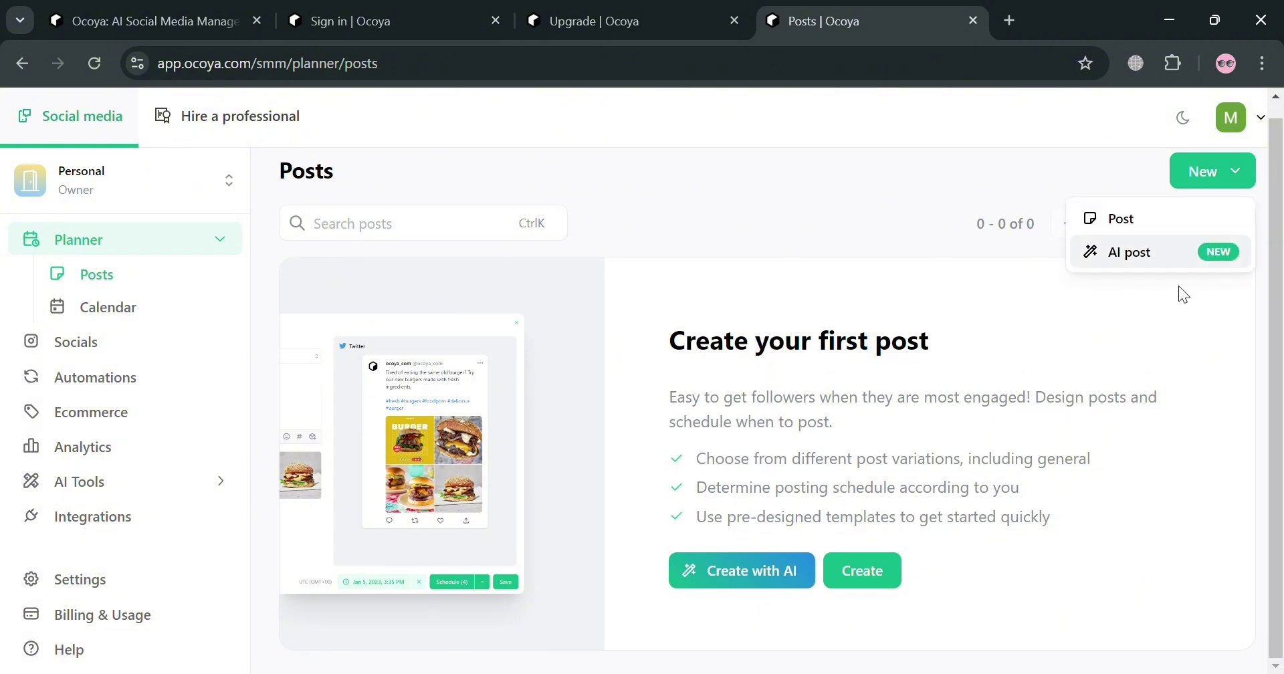
left_click(763, 587)
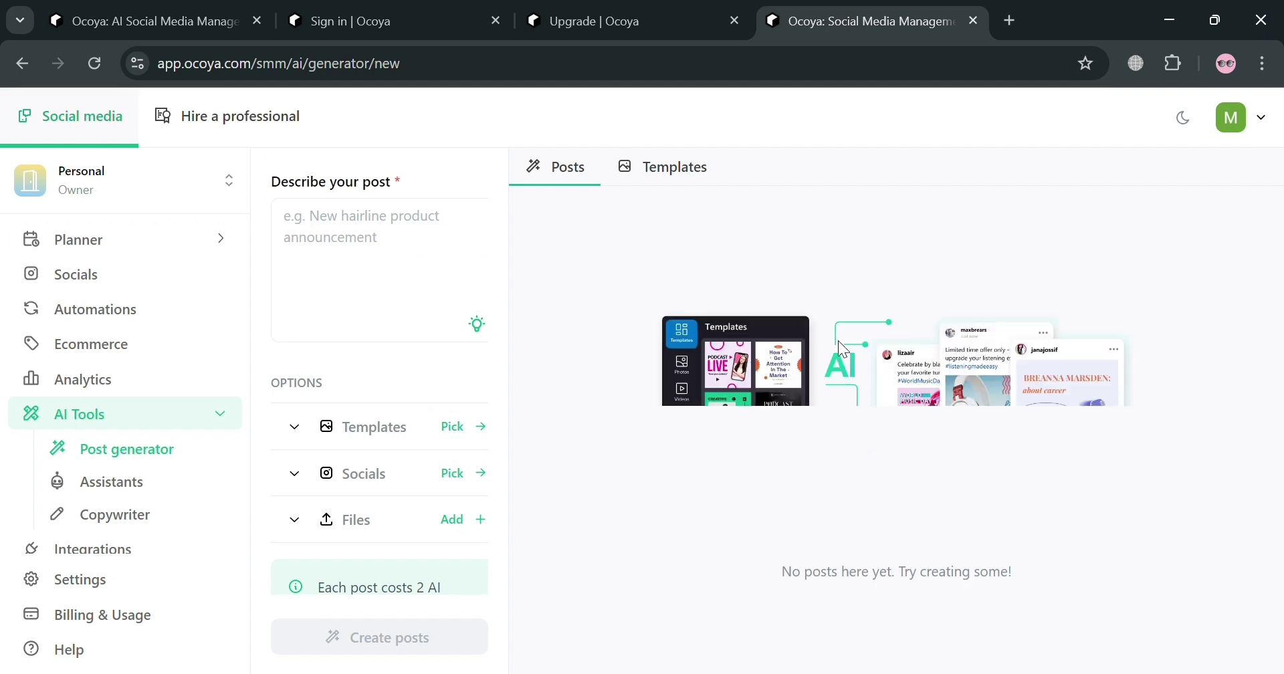
Describe the post as 'How to start Dropshipping' and show all 69 design templates
left_click(355, 254)
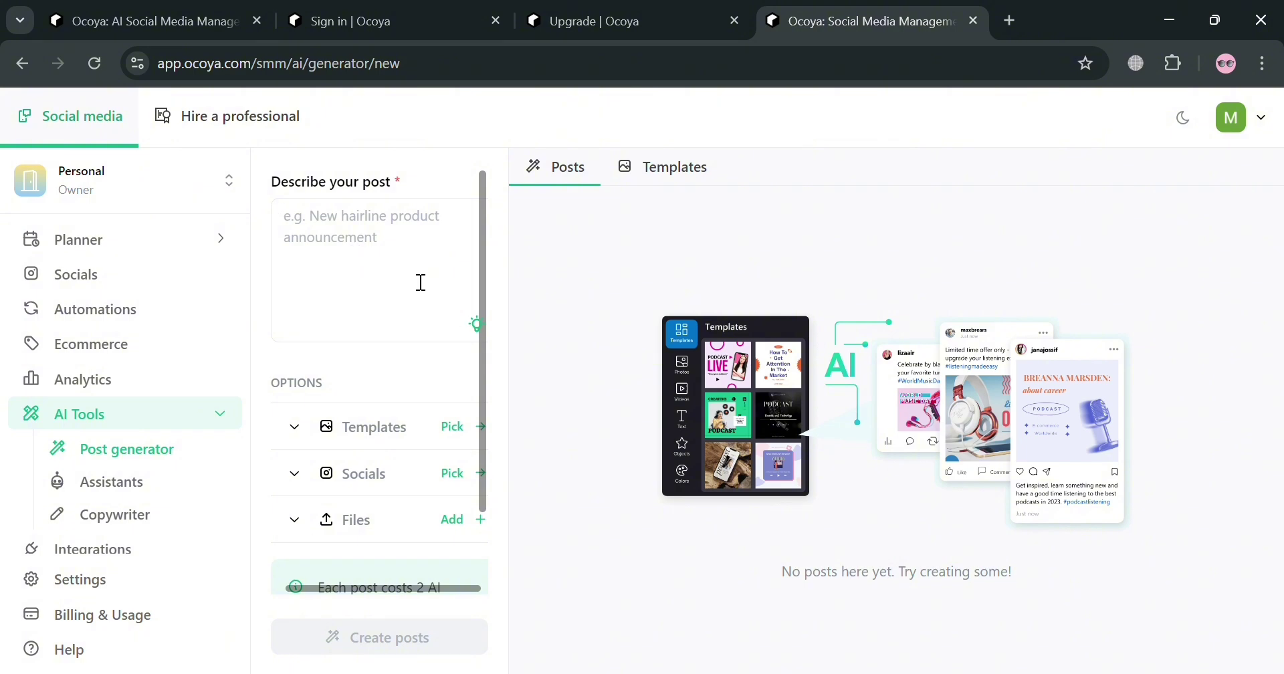
type("How to start Dropshi")
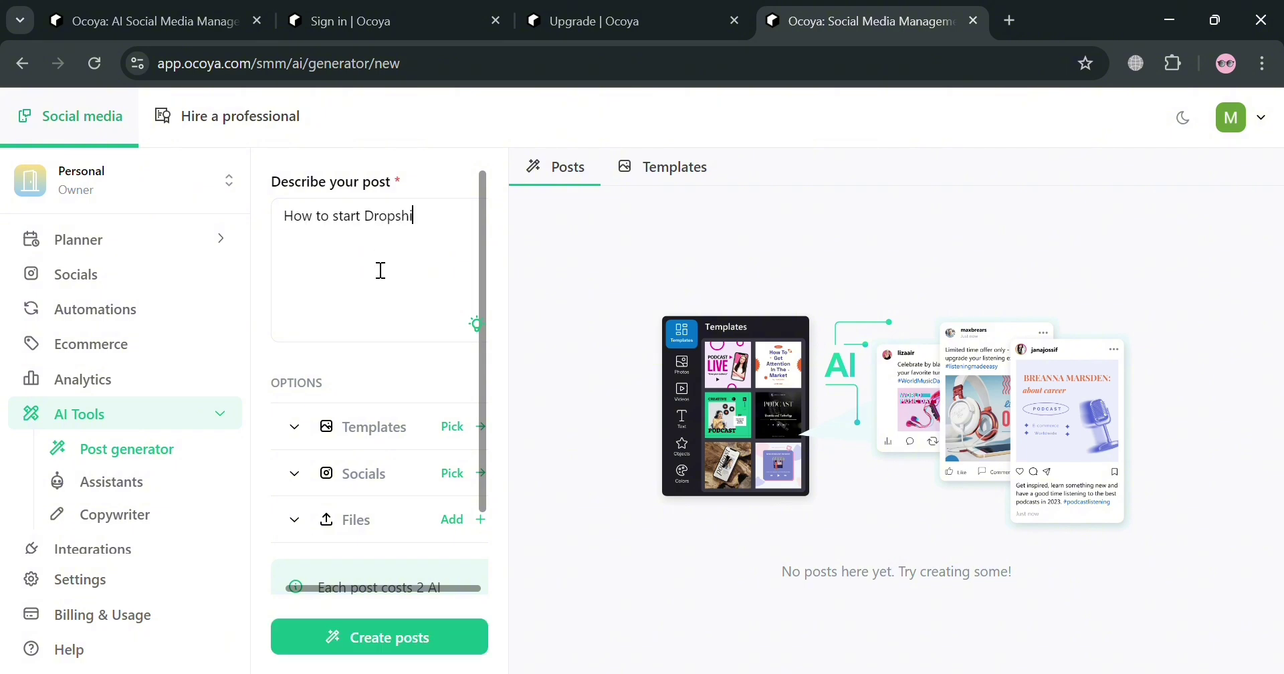
type("pping")
left_click(307, 444)
scroll(401, 454, "down", 3)
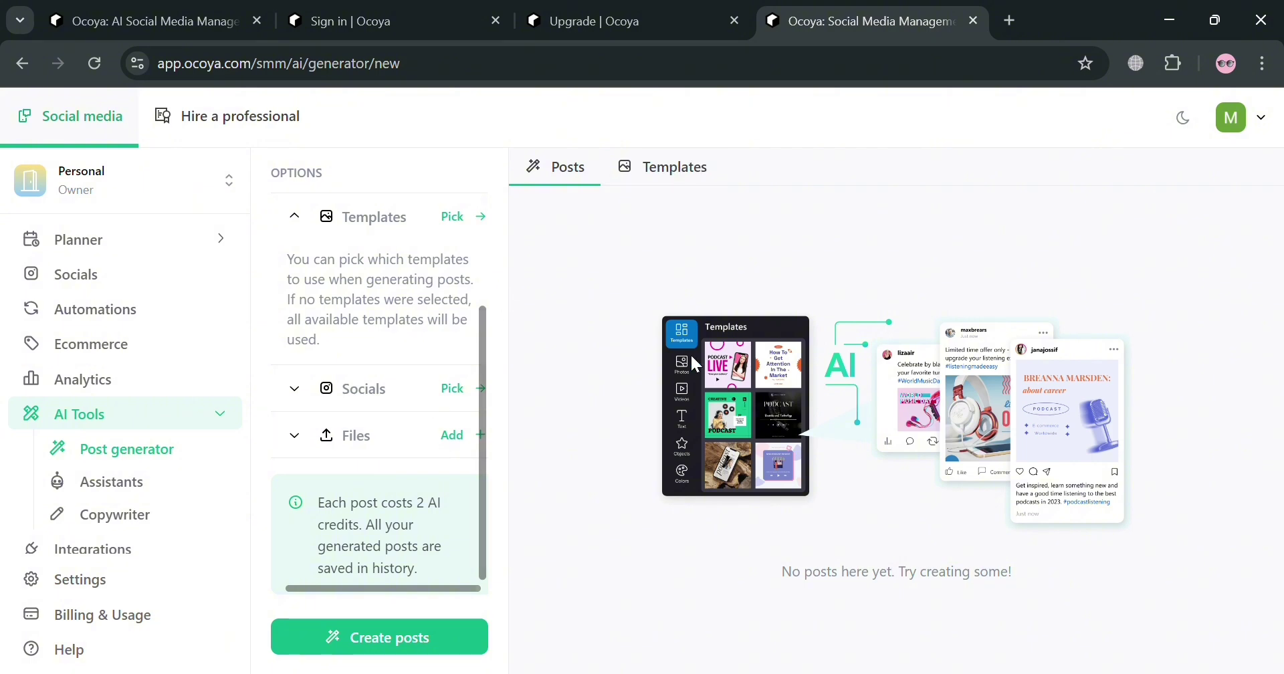
left_click(655, 188)
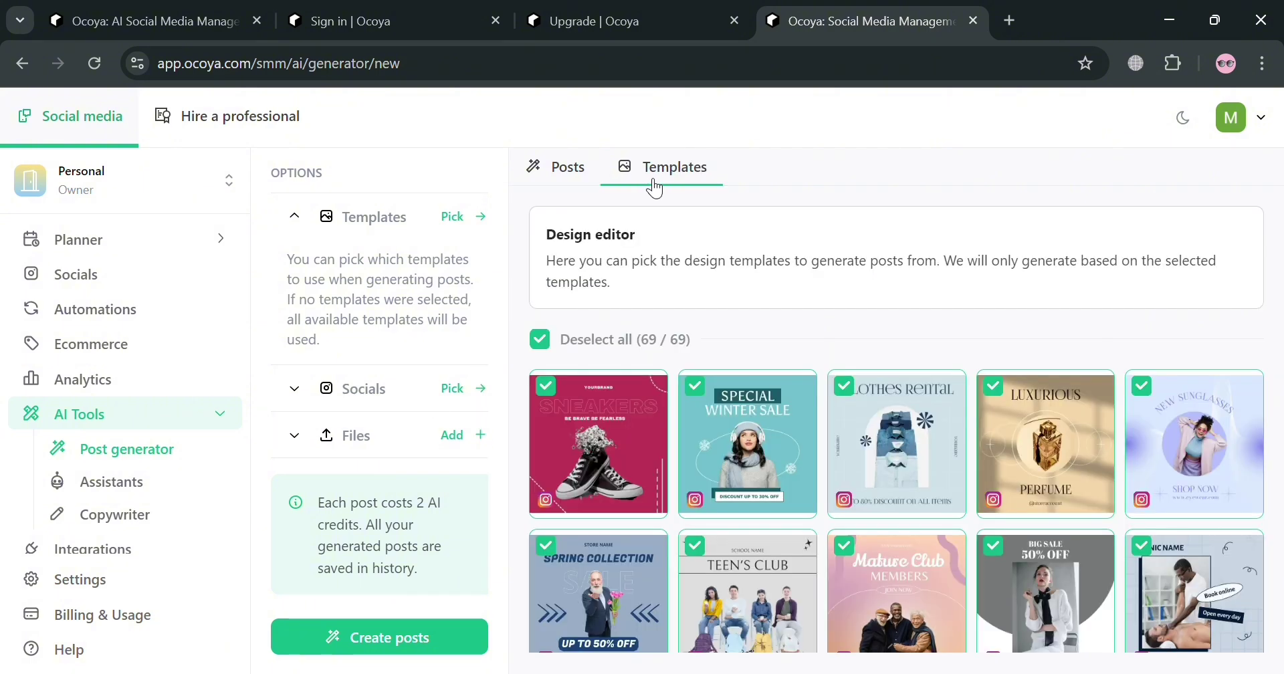
Restrict the template social networks to Facebook only in Socials Pick
scroll(1056, 509, "down", 15)
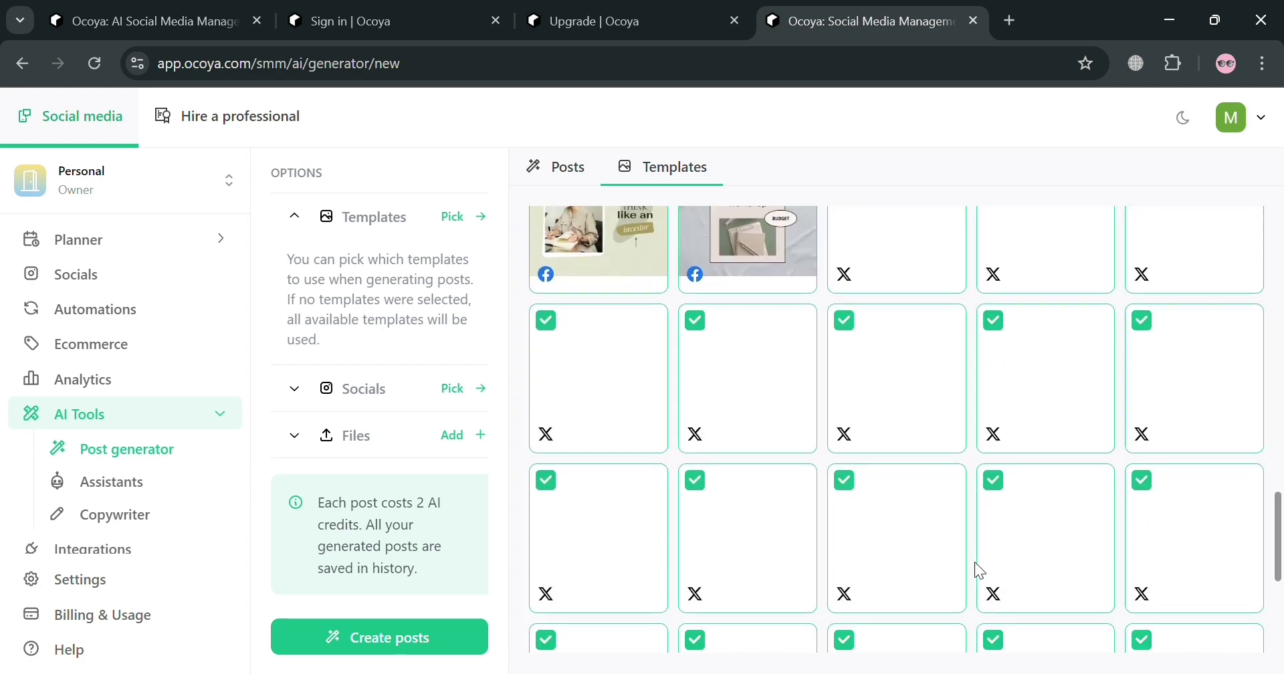
scroll(725, 624, "up", 9)
scroll(655, 612, "up", 1)
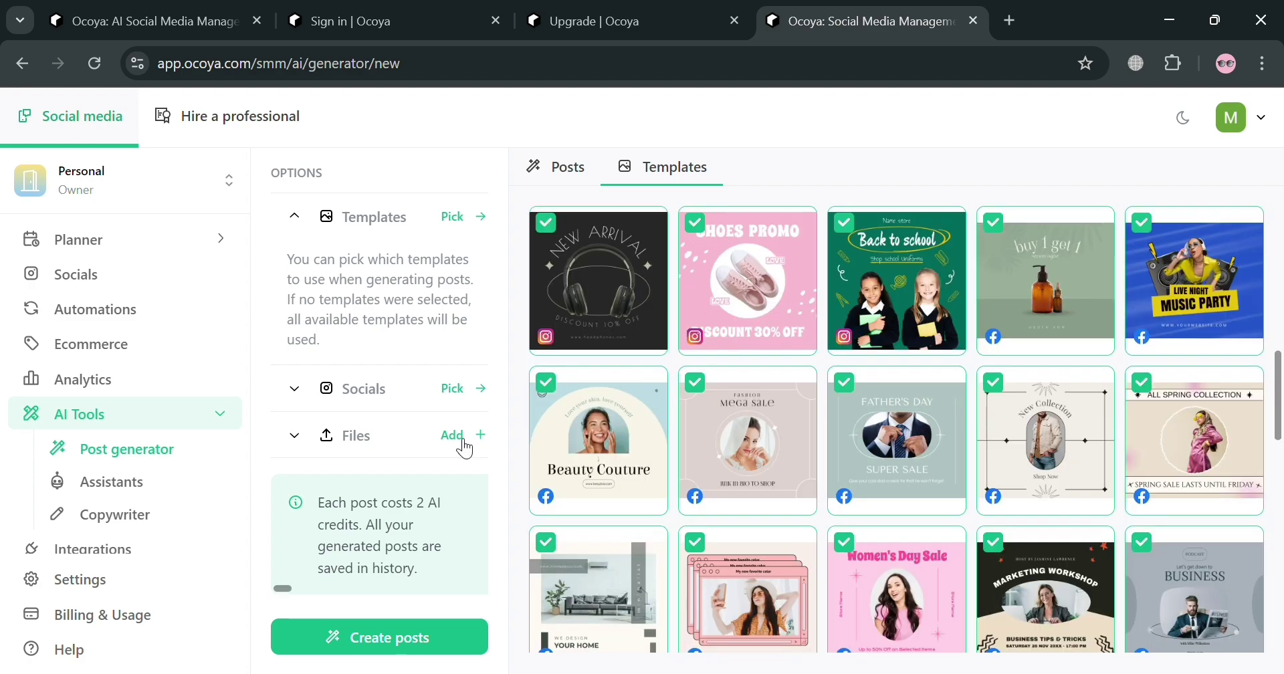
left_click(450, 389)
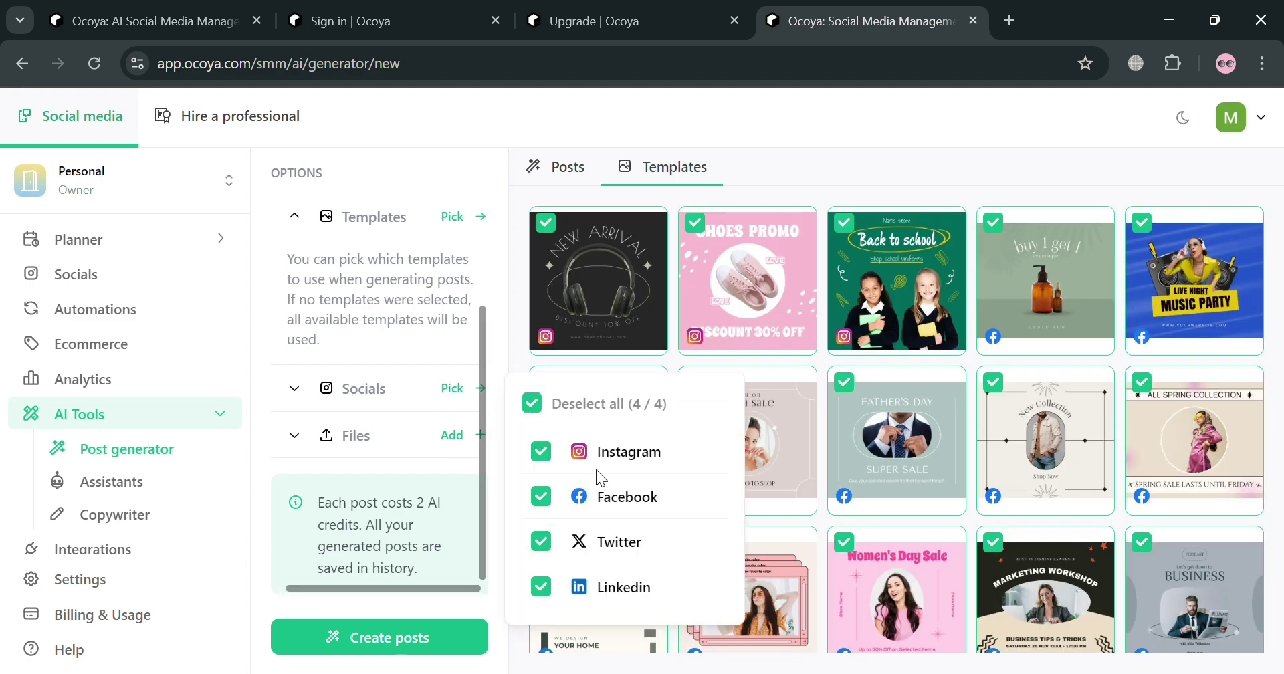
left_click(533, 404)
left_click(547, 421)
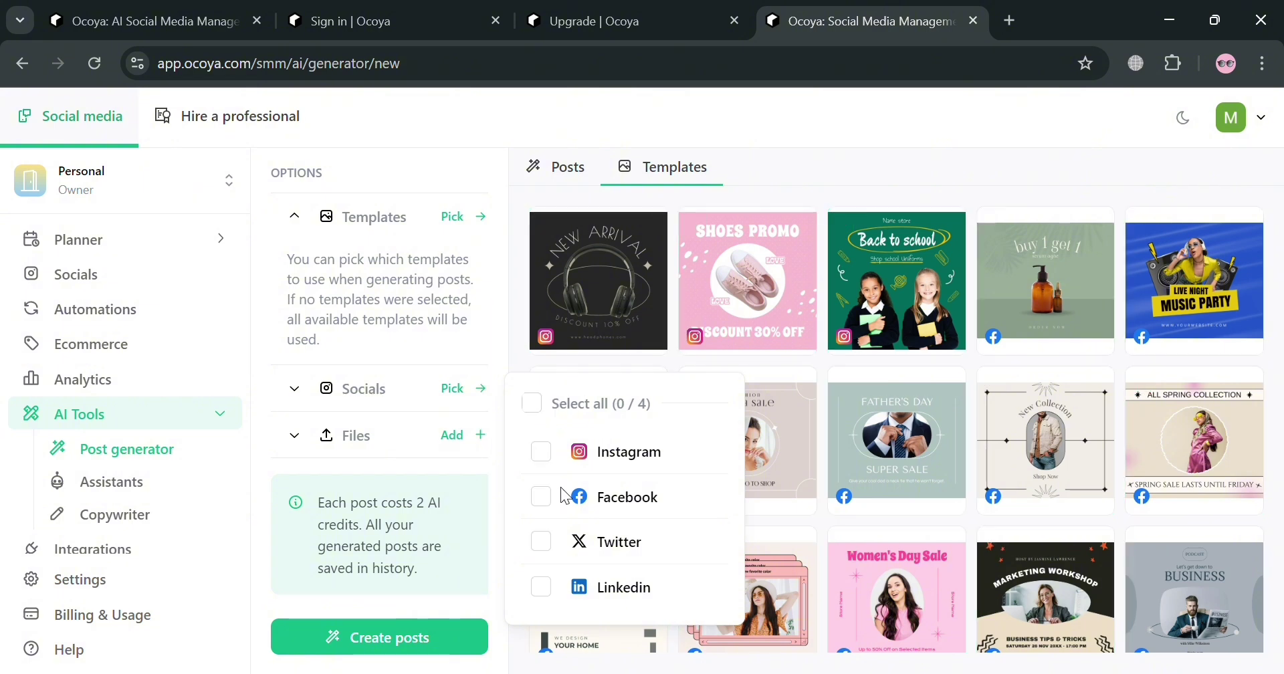
left_click(542, 496)
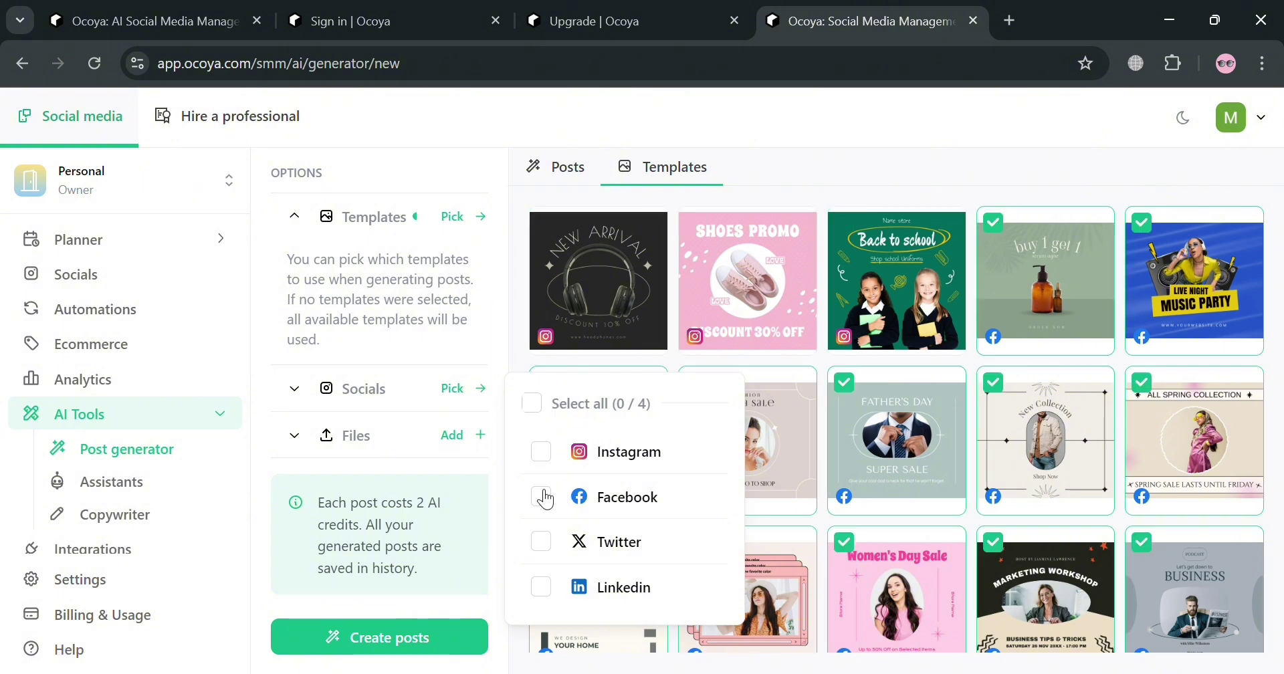
left_click(513, 301)
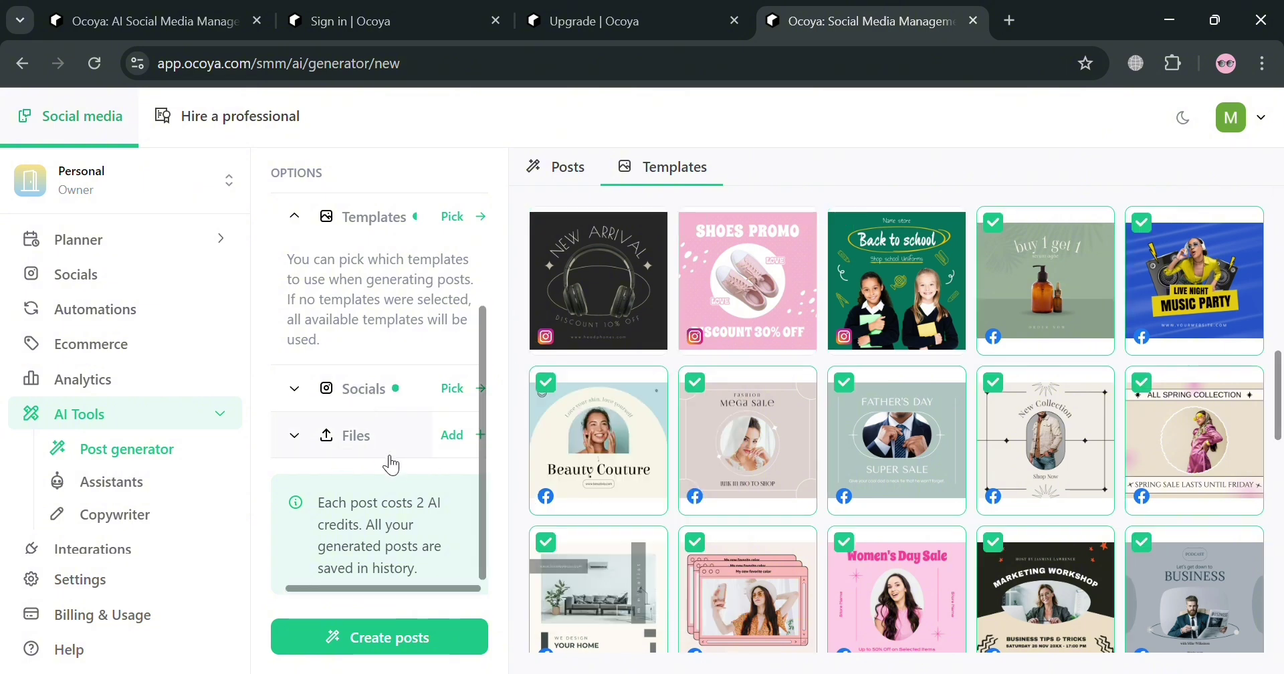
Generate the 'How to start Dropshipping' posts with Create posts
scroll(428, 551, "up", 3)
scroll(418, 547, "down", 3)
scroll(575, 466, "down", 6)
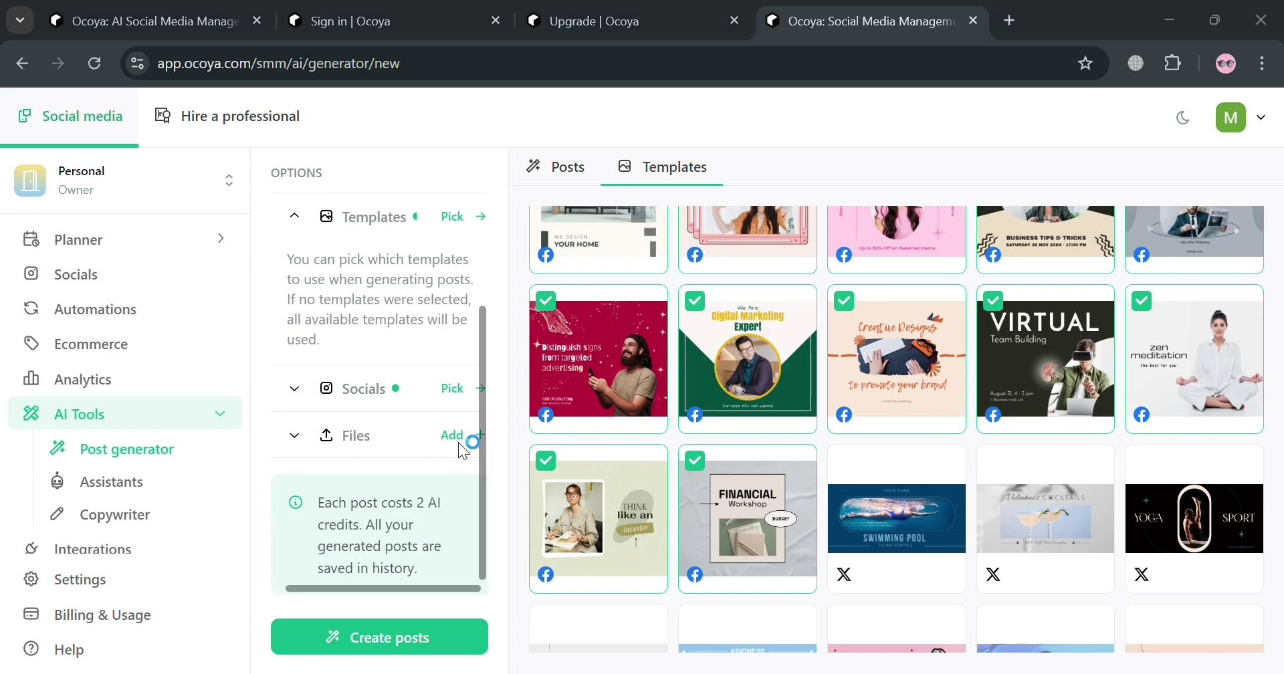
left_click(379, 637)
Leave the generator for Planner > Posts and start a new manual post
left_click(580, 174)
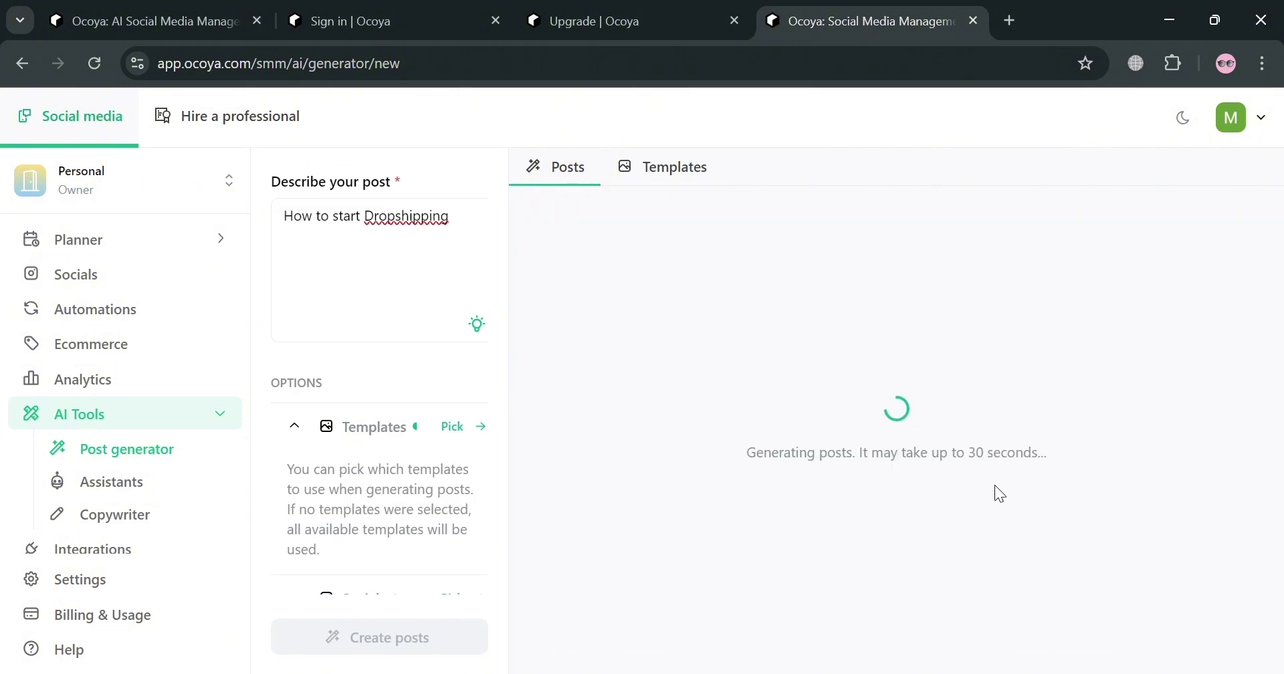
left_click(228, 239)
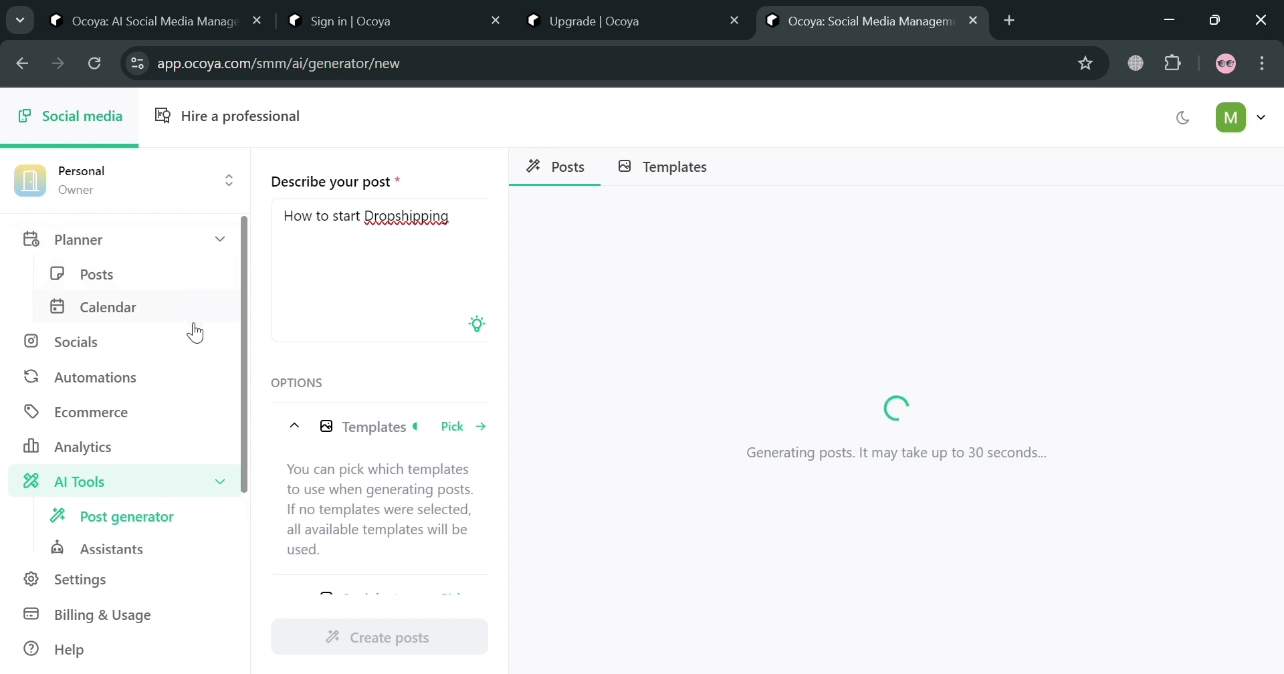
left_click(129, 282)
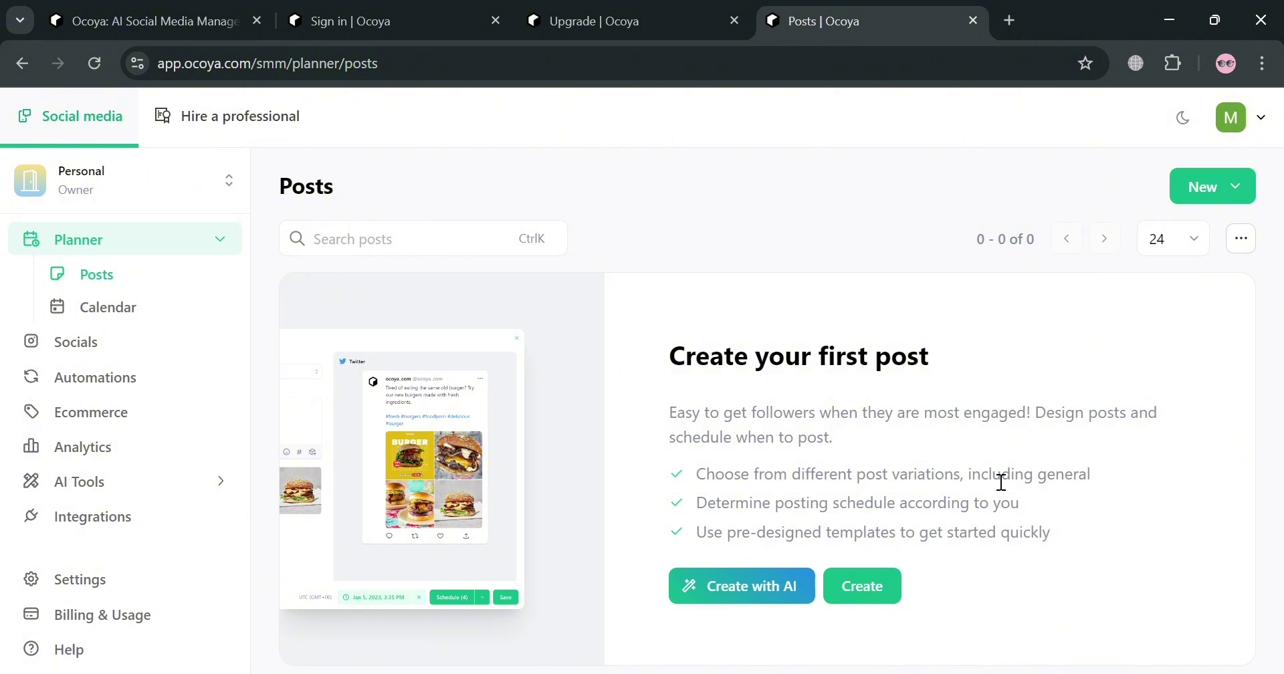
left_click(858, 586)
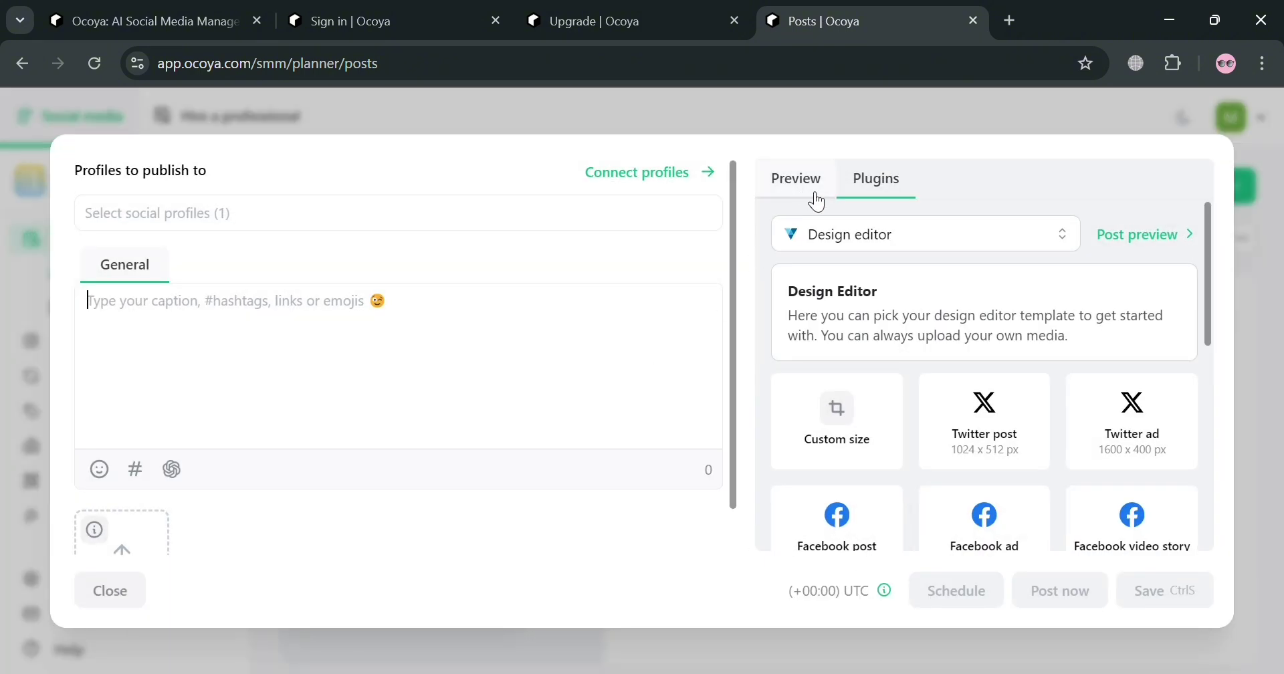
Write the post caption 'Start your Dropshipping Journey'
scroll(836, 462, "down", 5)
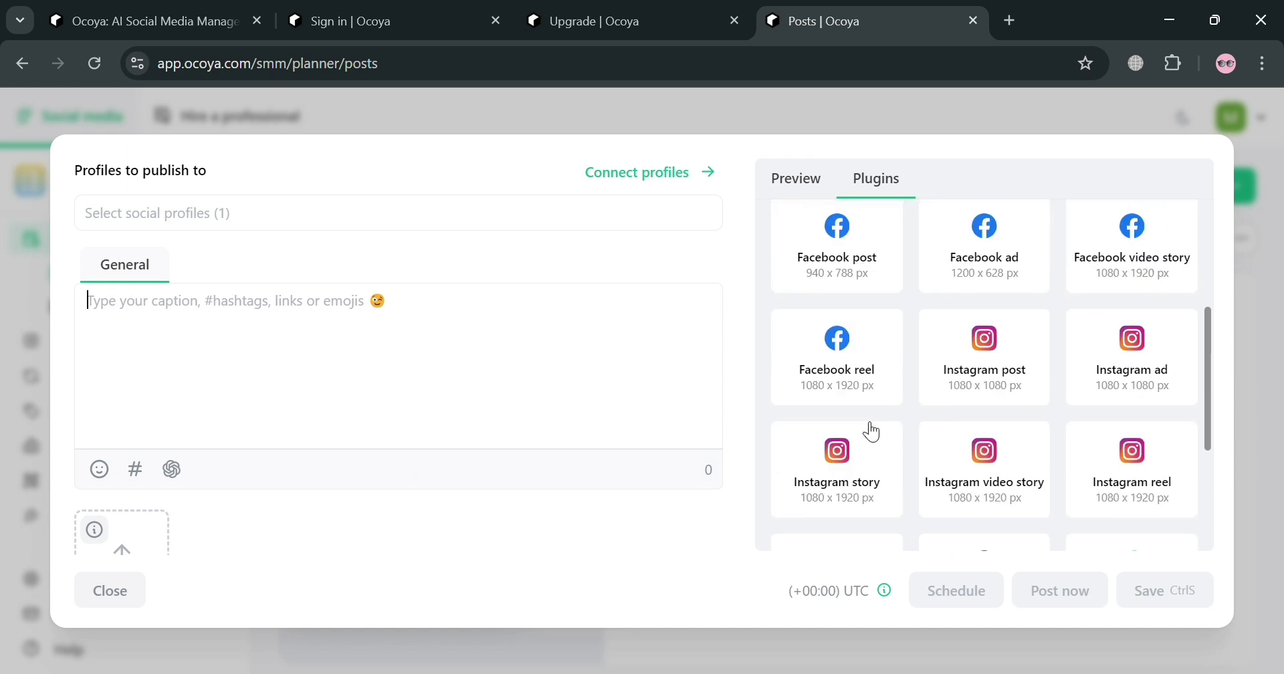
scroll(838, 438, "up", 3)
type("Start your Dropshipping Journey")
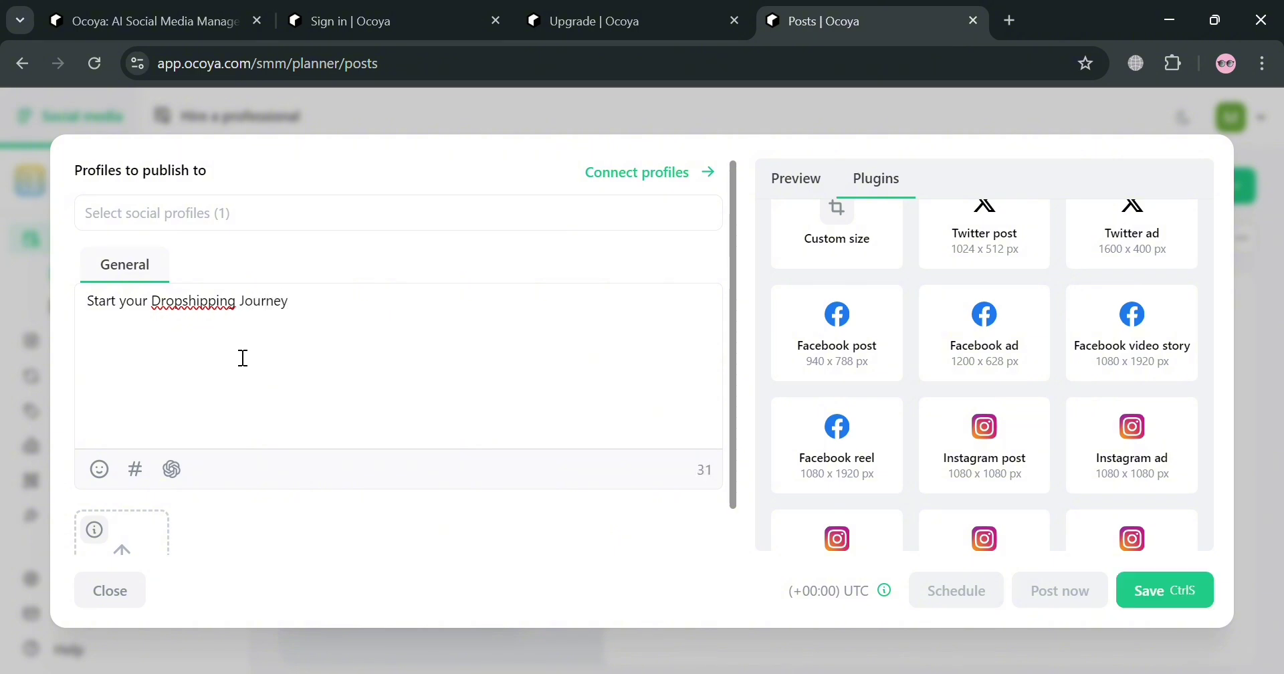
left_click(103, 472)
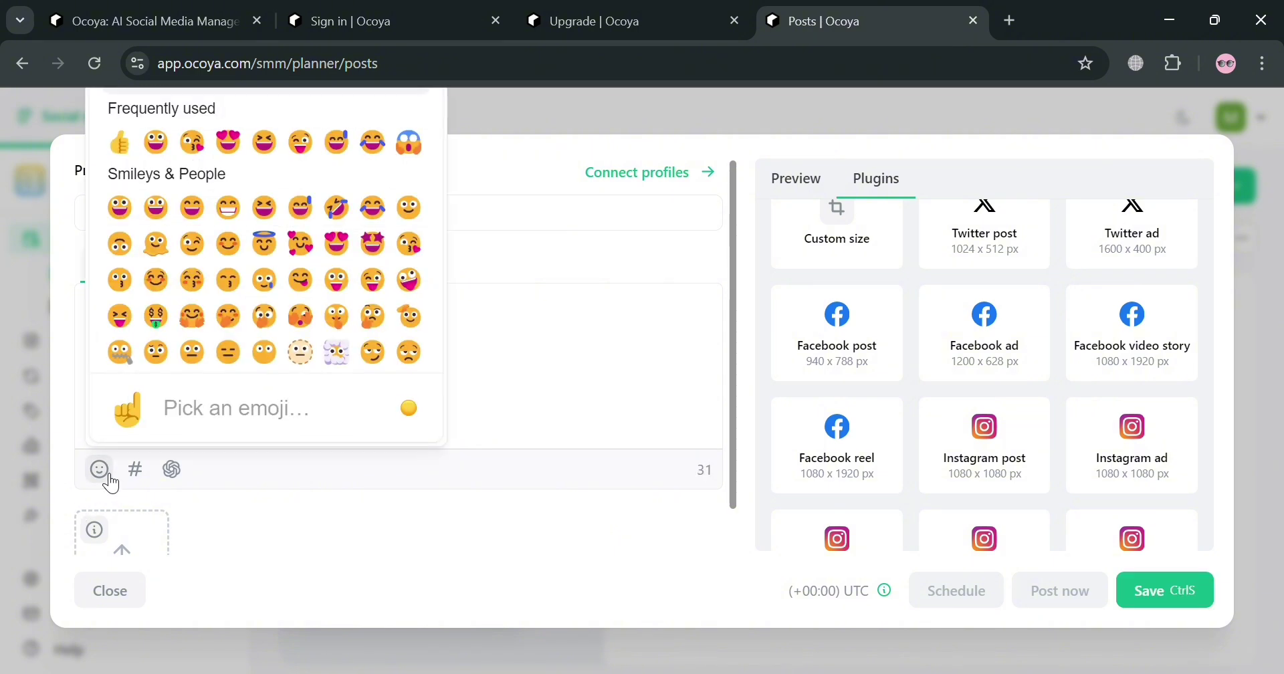
left_click(487, 352)
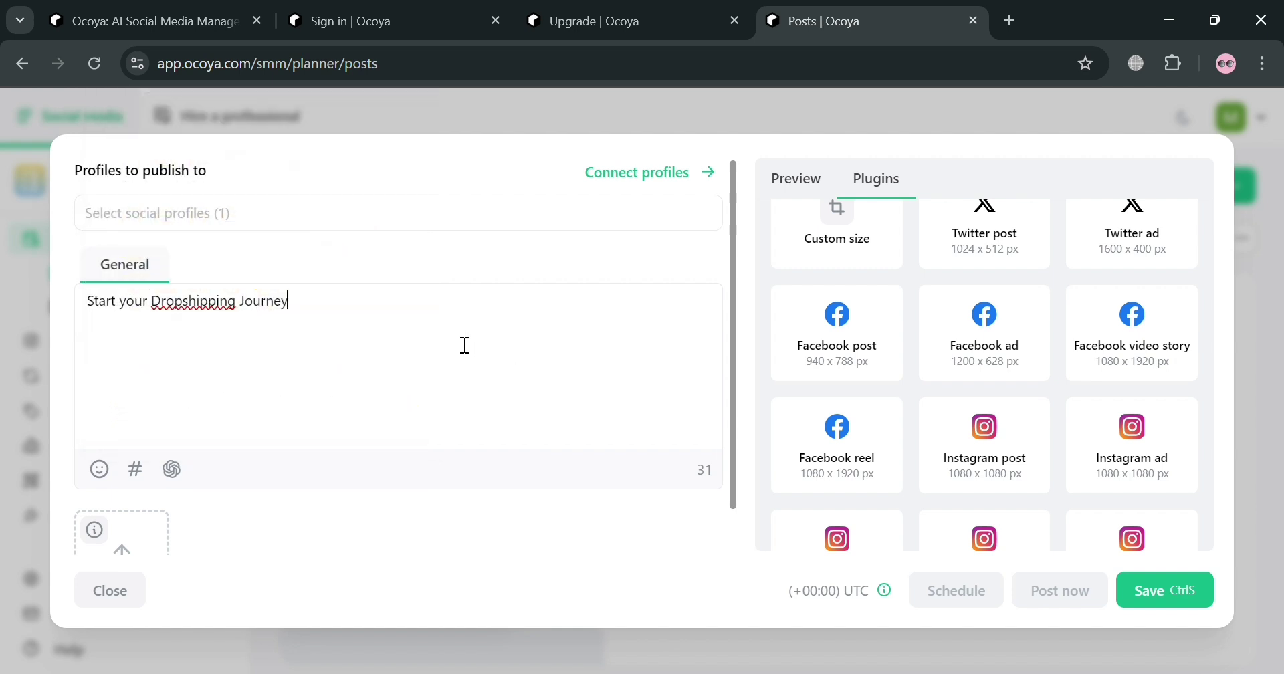
Set Store 2.0 as the profile to publish to
left_click(222, 223)
left_click(224, 320)
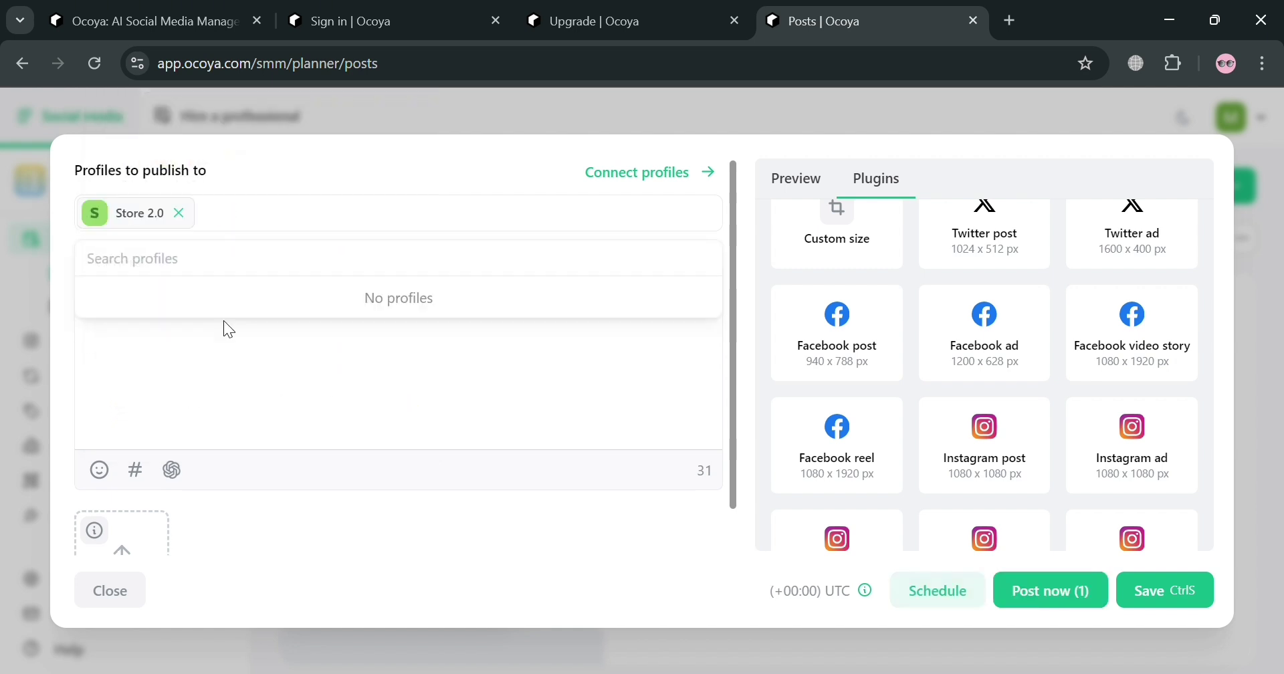
left_click(394, 414)
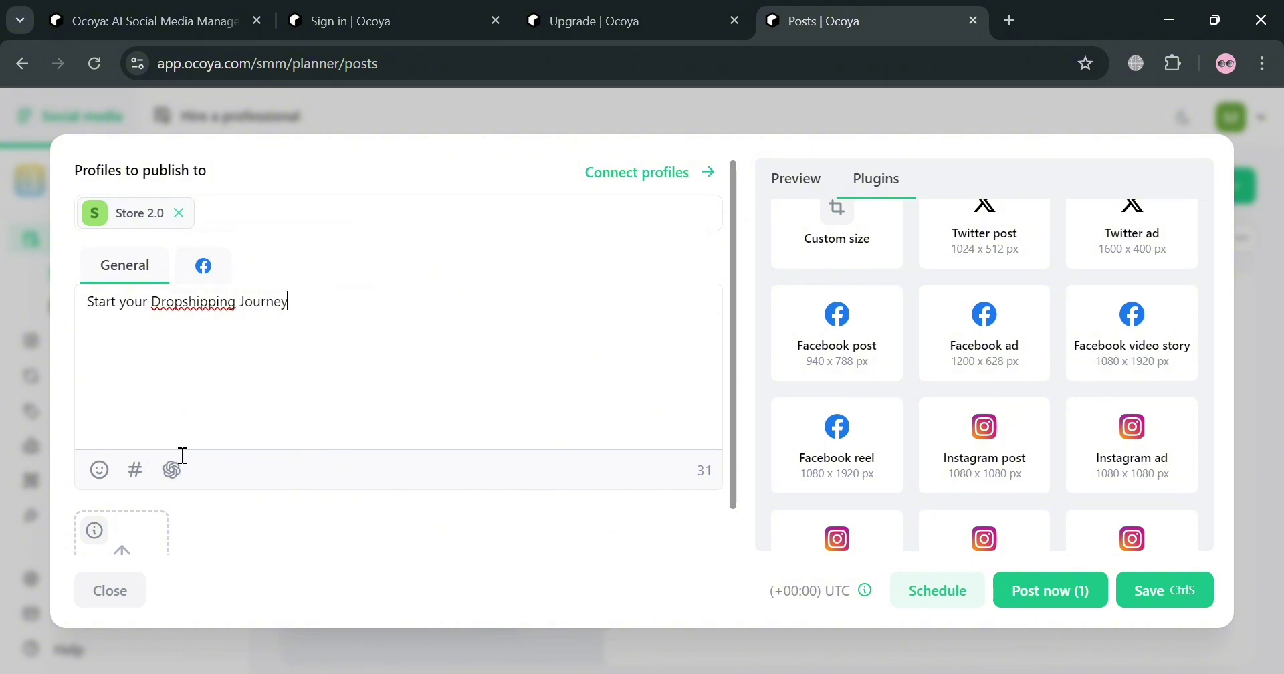
Add the suggested hashtags #dropshipping #ecommerce #entrepreneurship to the caption
left_click(228, 268)
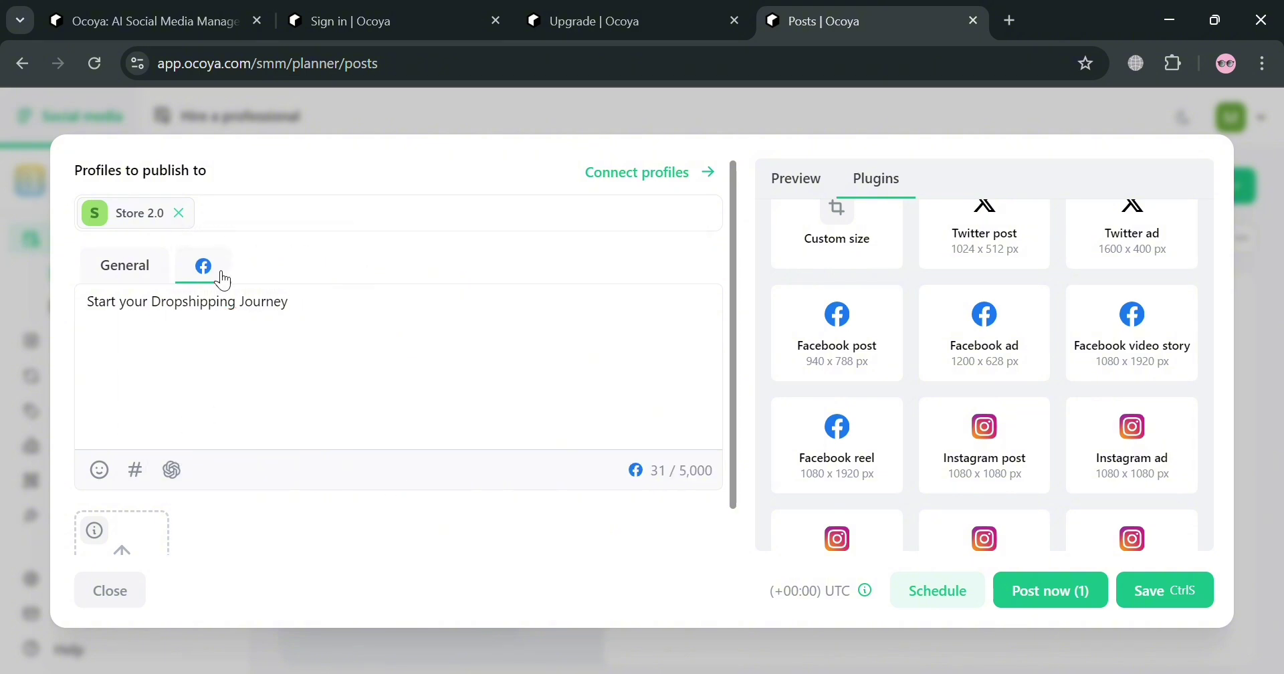
left_click(131, 273)
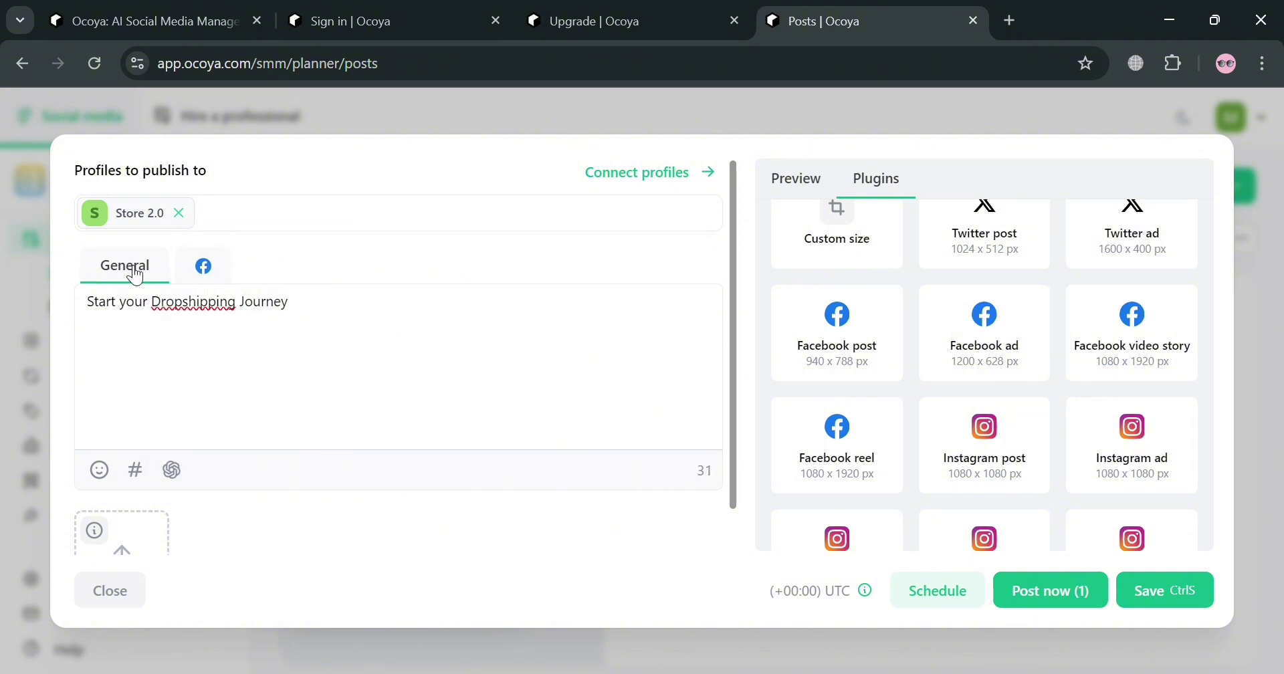
left_click(135, 471)
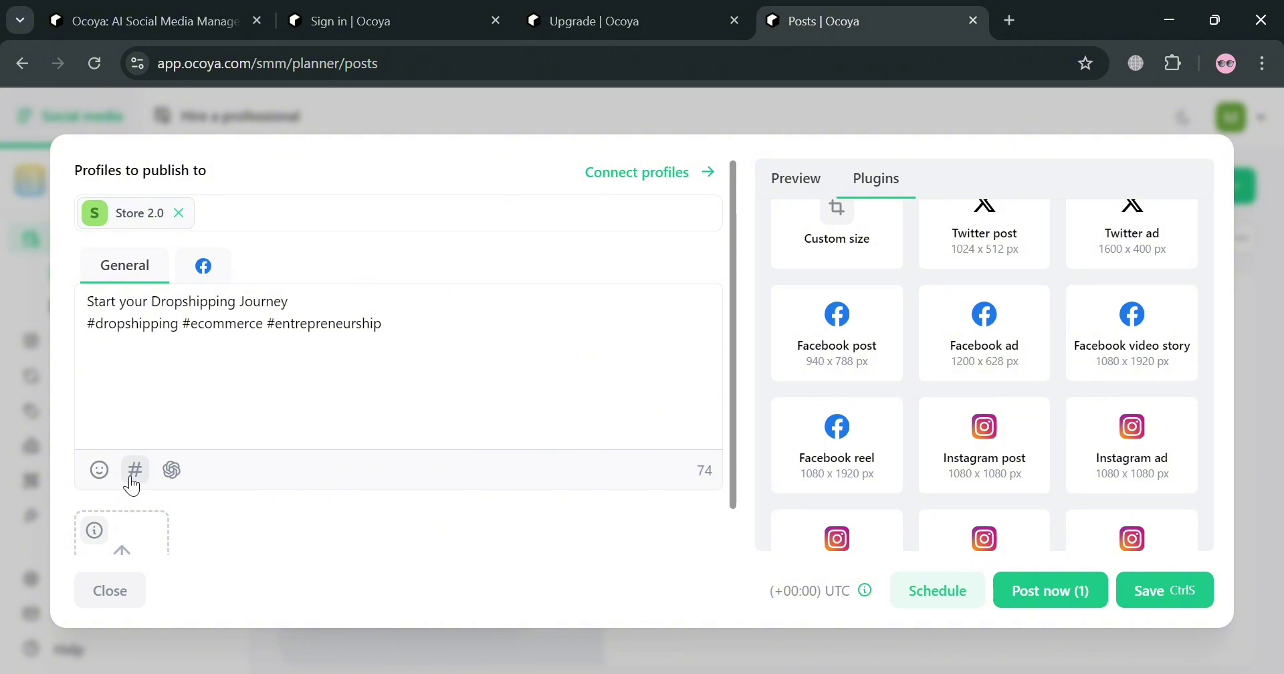
Expand the caption with AI into a 195-character 'Kickstart your dropshipping journey…' pitch and attach a Minimalist template image
left_click(180, 470)
scroll(264, 530, "down", 1)
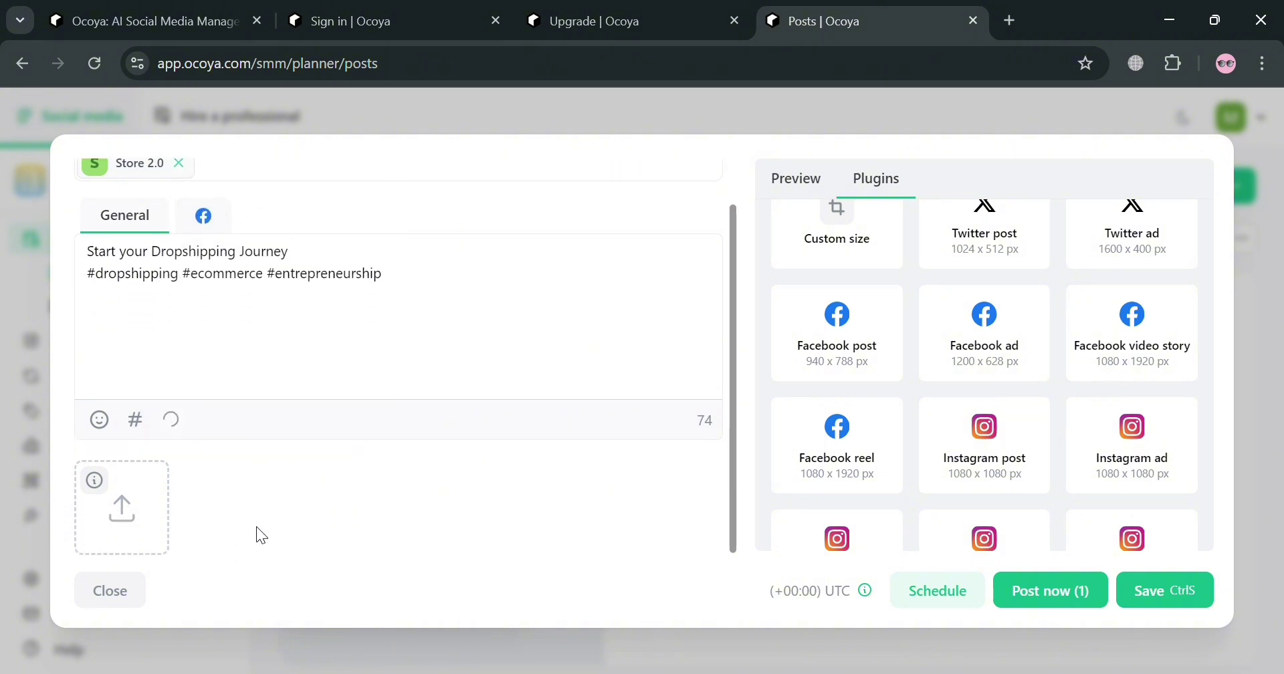
left_click(127, 508)
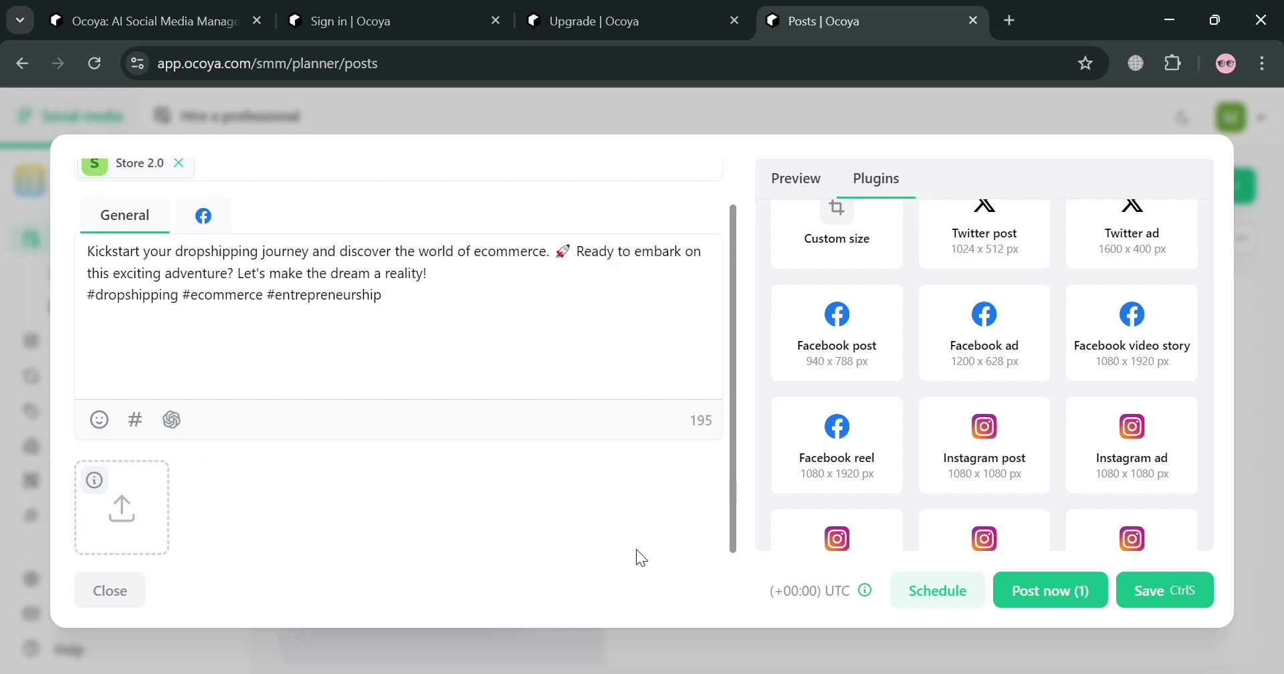
left_click(151, 515)
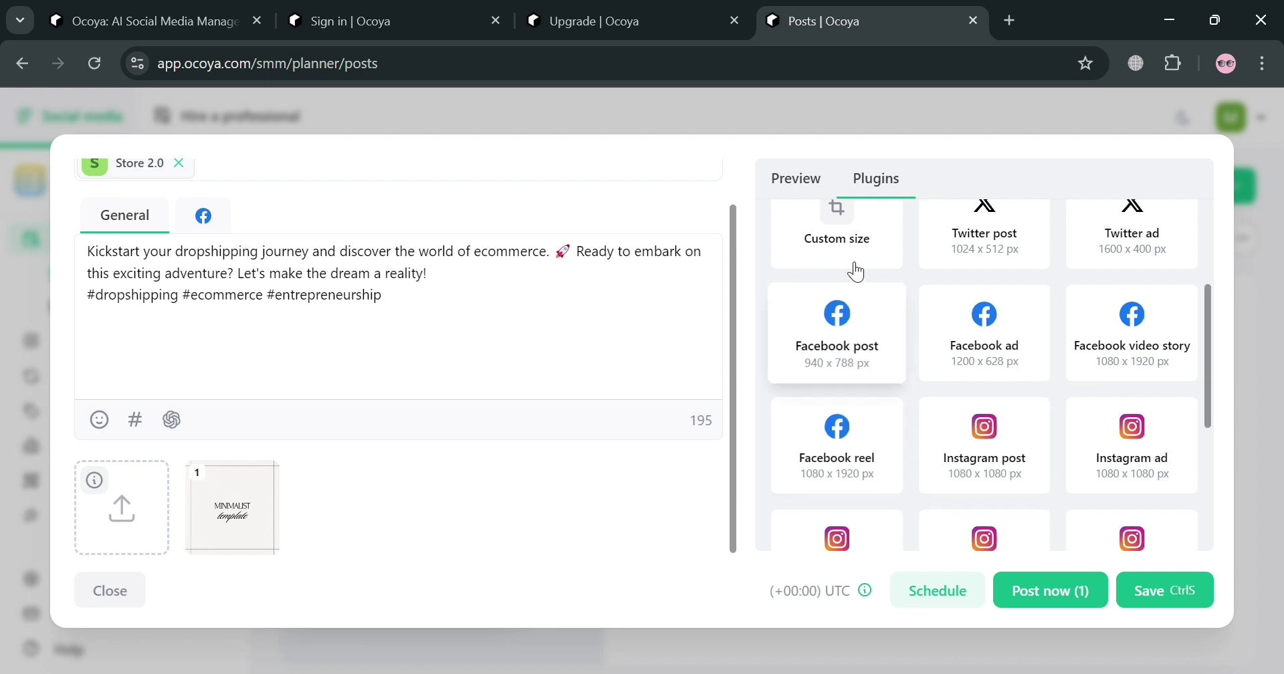
left_click(821, 187)
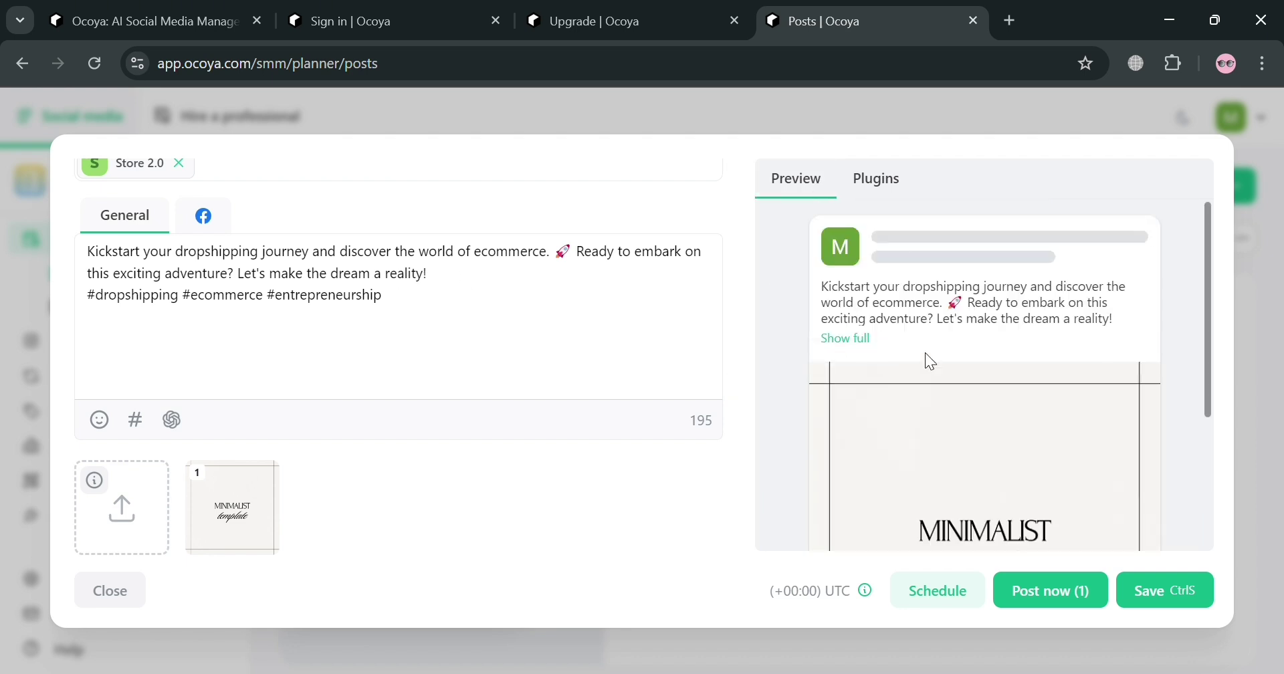
scroll(928, 360, "down", 3)
scroll(1006, 433, "up", 3)
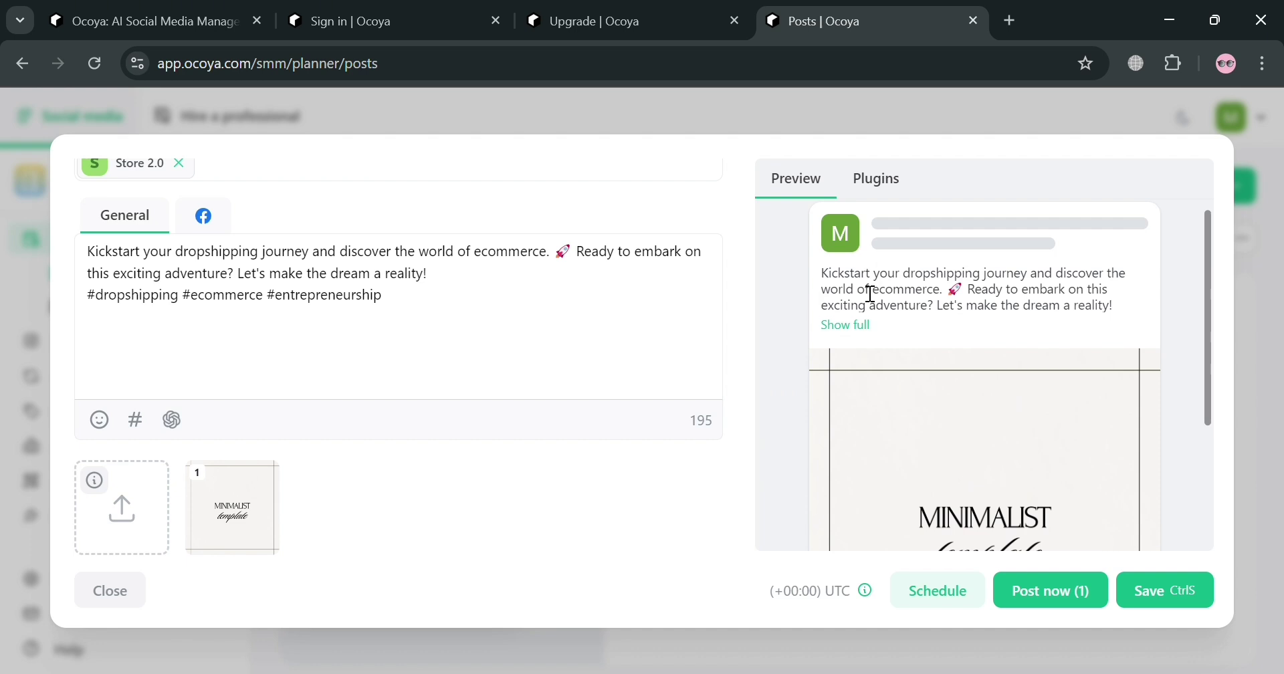
left_click(892, 187)
scroll(1010, 494, "down", 5)
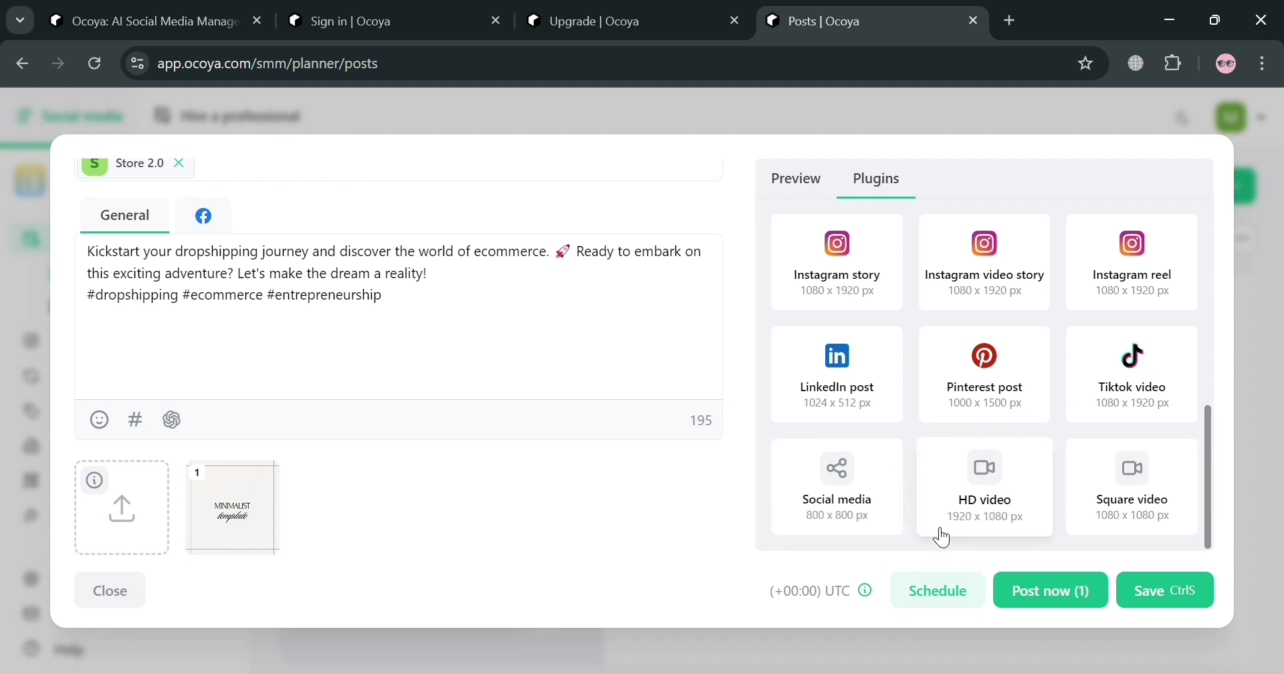
left_click(940, 592)
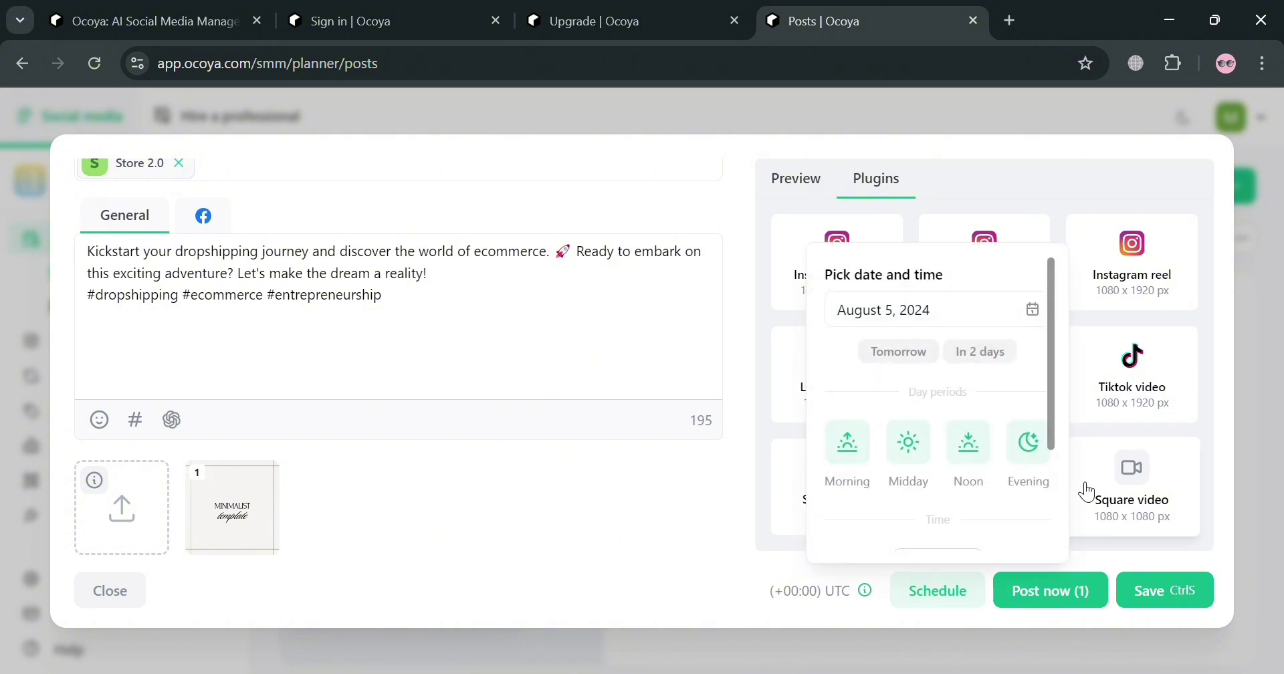
Cancel the scheduling picker and close the post editor, leaving 0 posts listed
scroll(1057, 434, "down", 3)
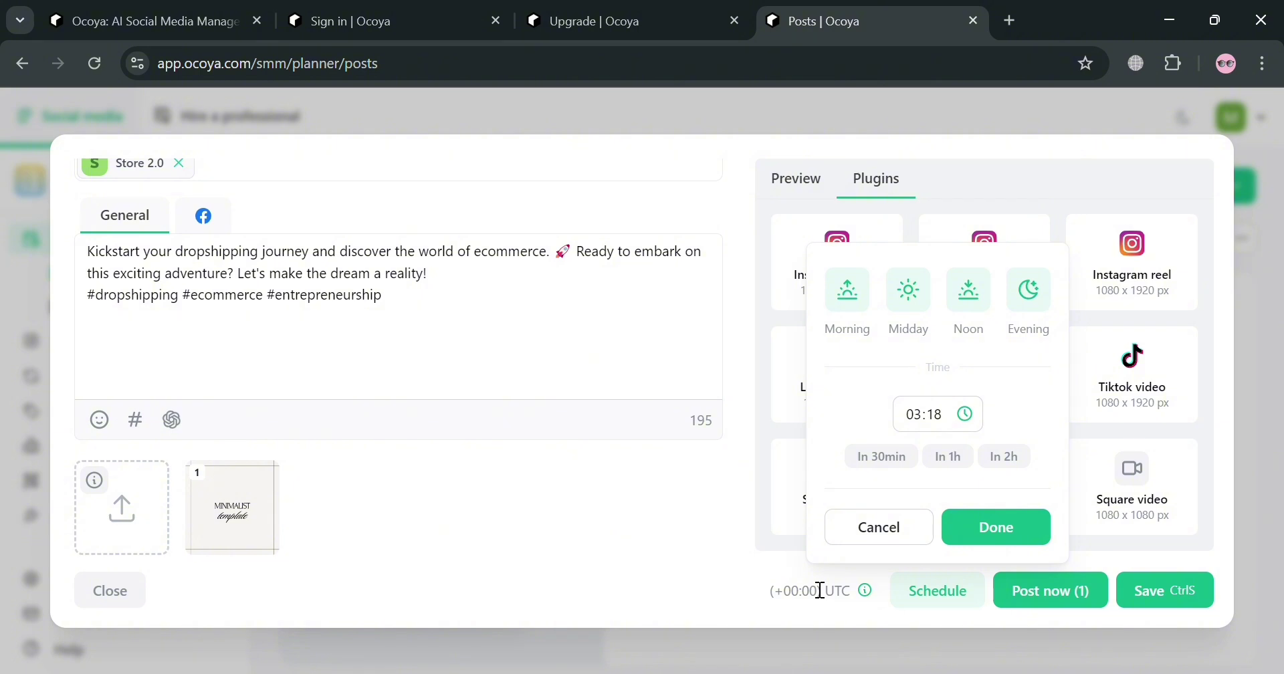
left_click(877, 532)
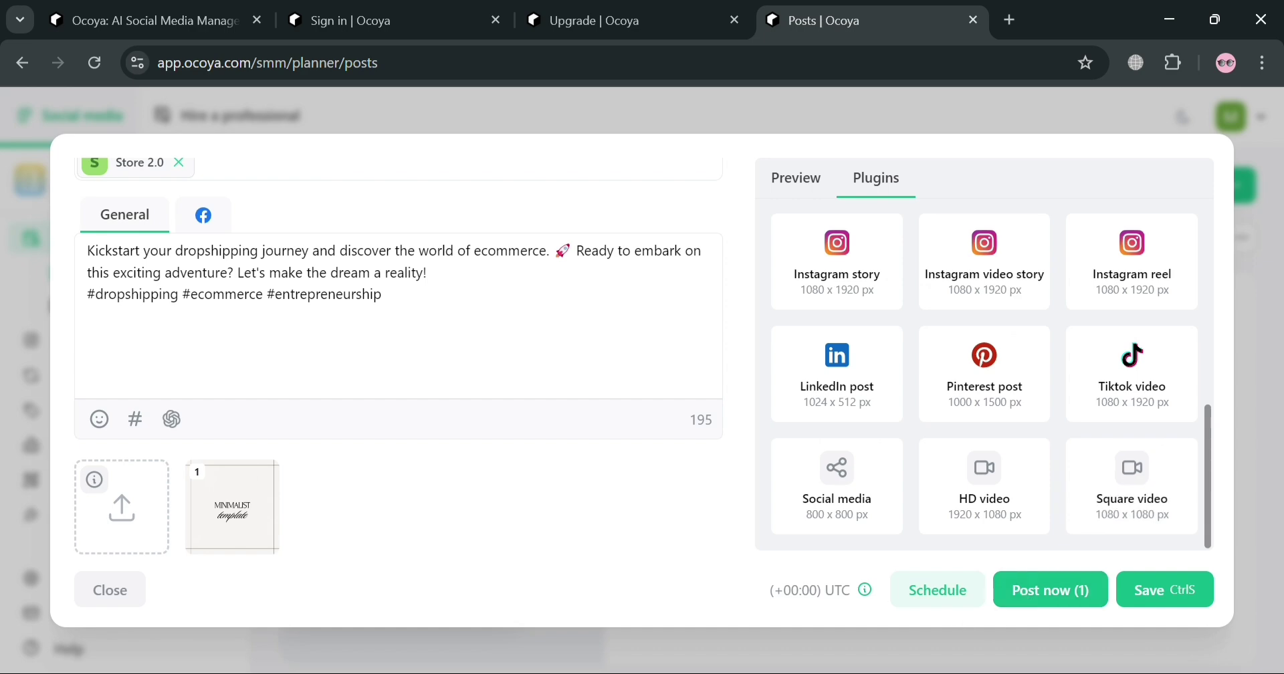
left_click(129, 594)
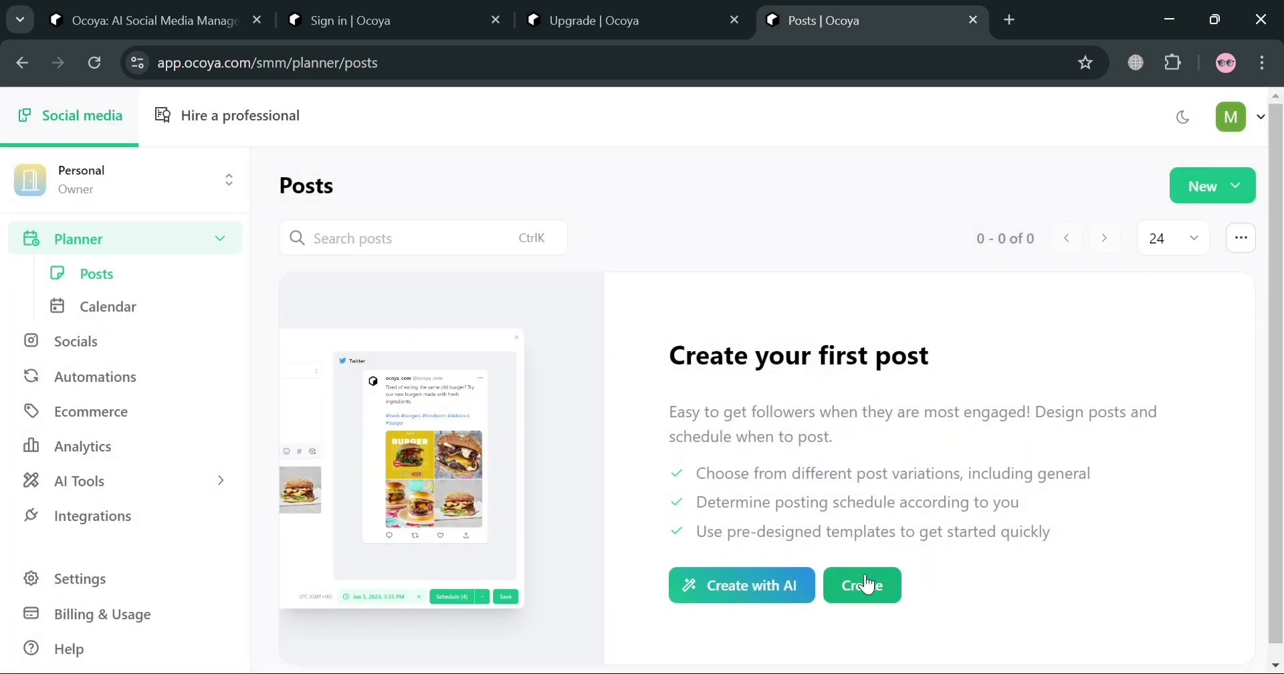
Review the Post generator's checked templates and the Socials and Files options, then go to Copywriter
left_click(763, 586)
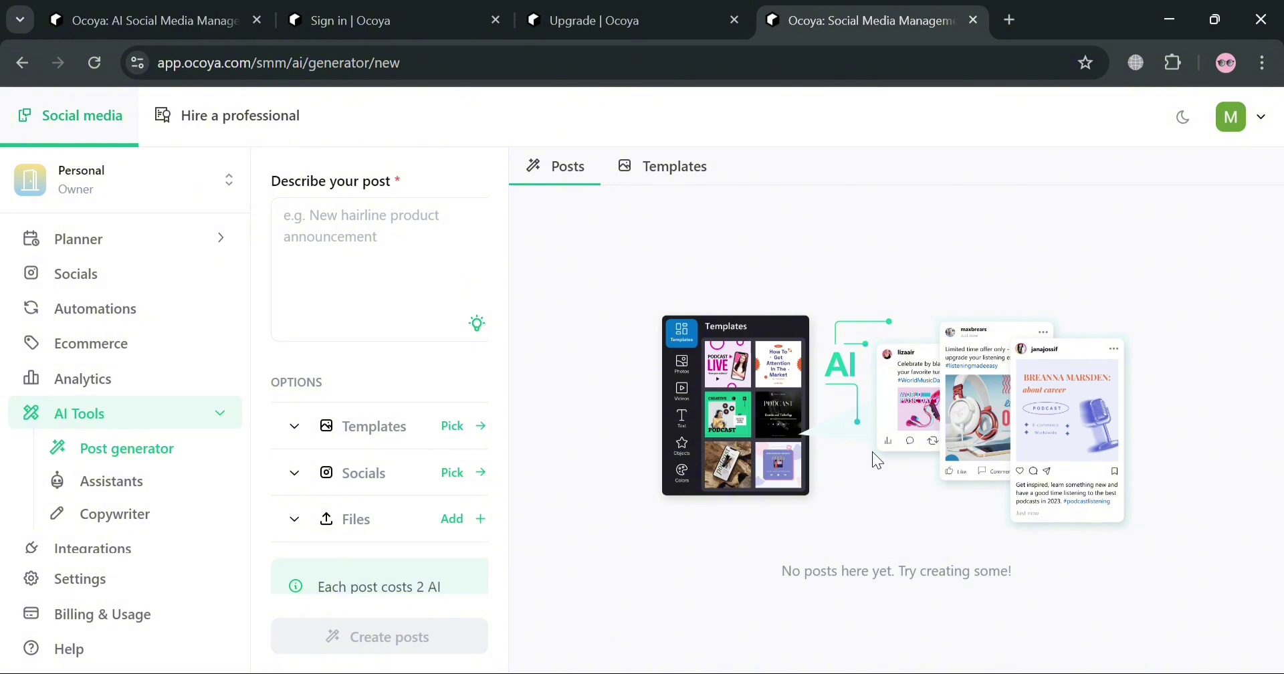
left_click(452, 427)
scroll(741, 351, "down", 7)
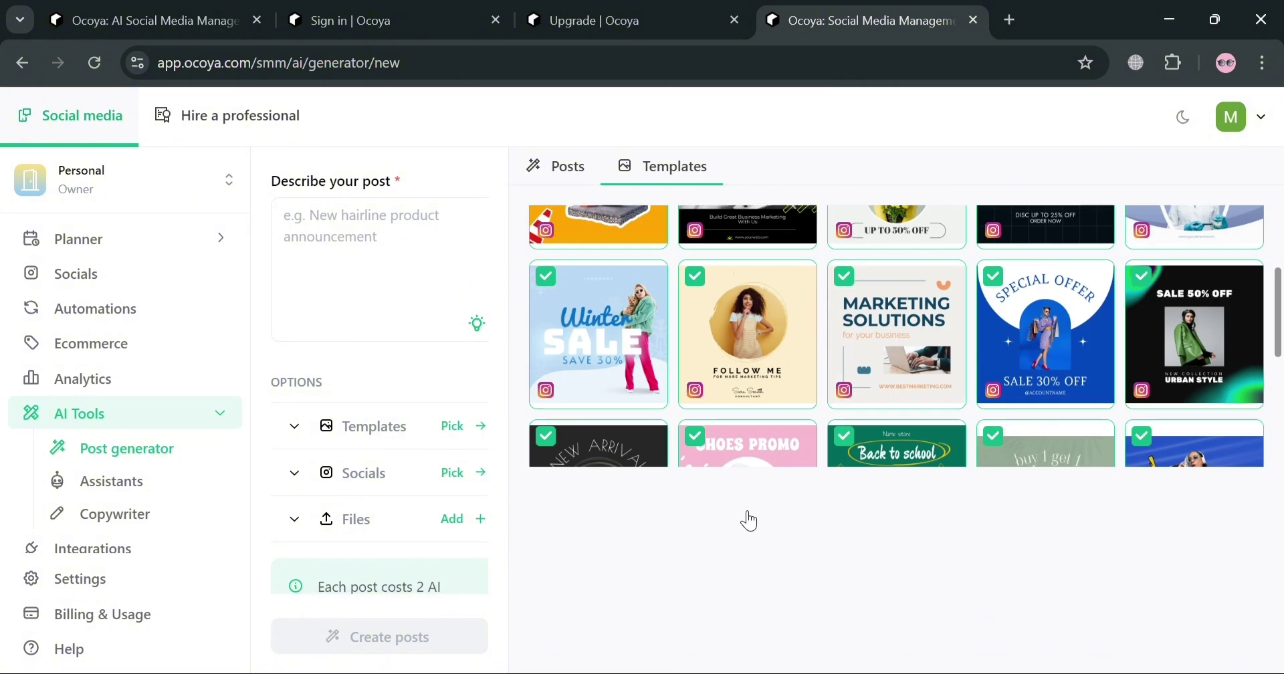
scroll(751, 517, "up", 7)
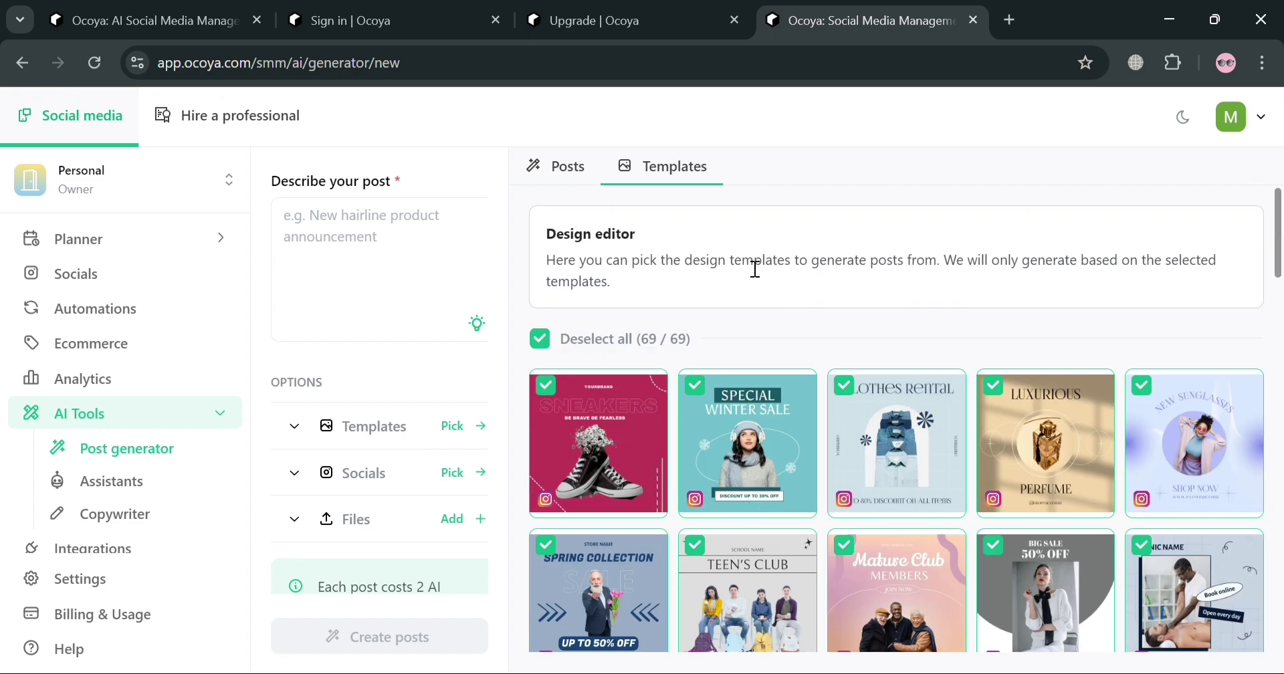
scroll(766, 277, "down", 20)
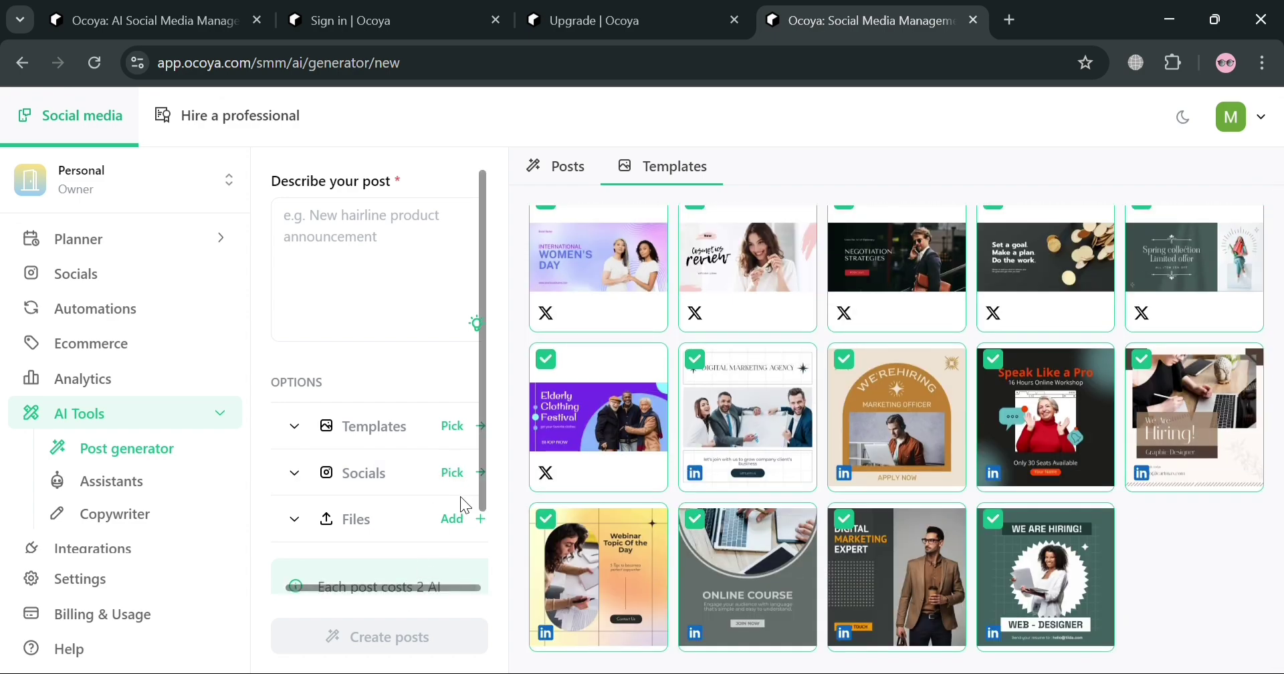
left_click_drag(479, 473, 470, 543)
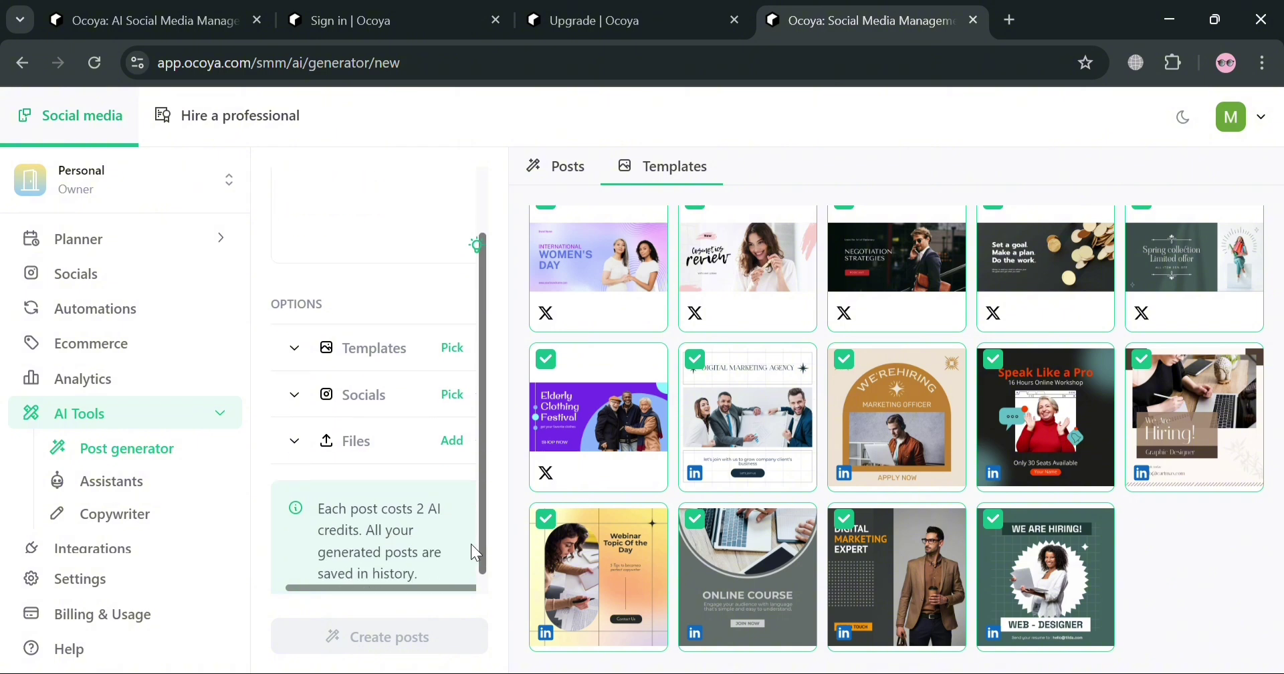
left_click(400, 395)
scroll(400, 434, "down", 2)
left_click(383, 438)
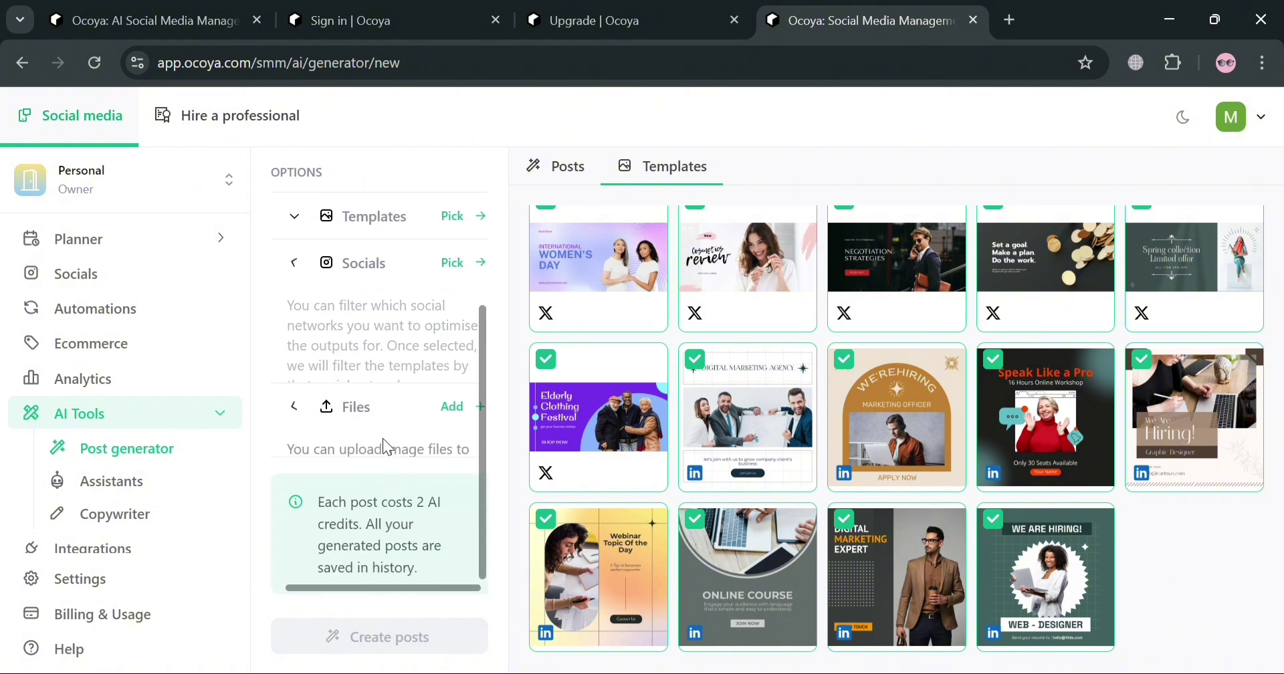
scroll(382, 438, "up", 3)
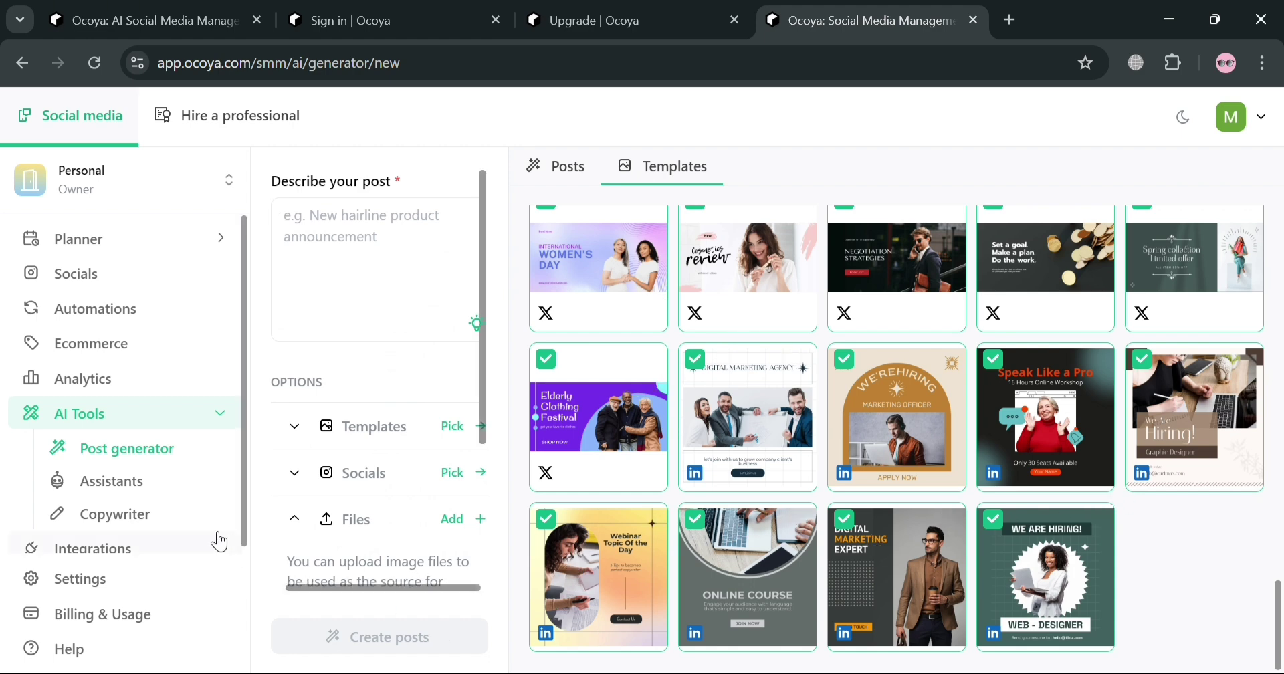
left_click(148, 529)
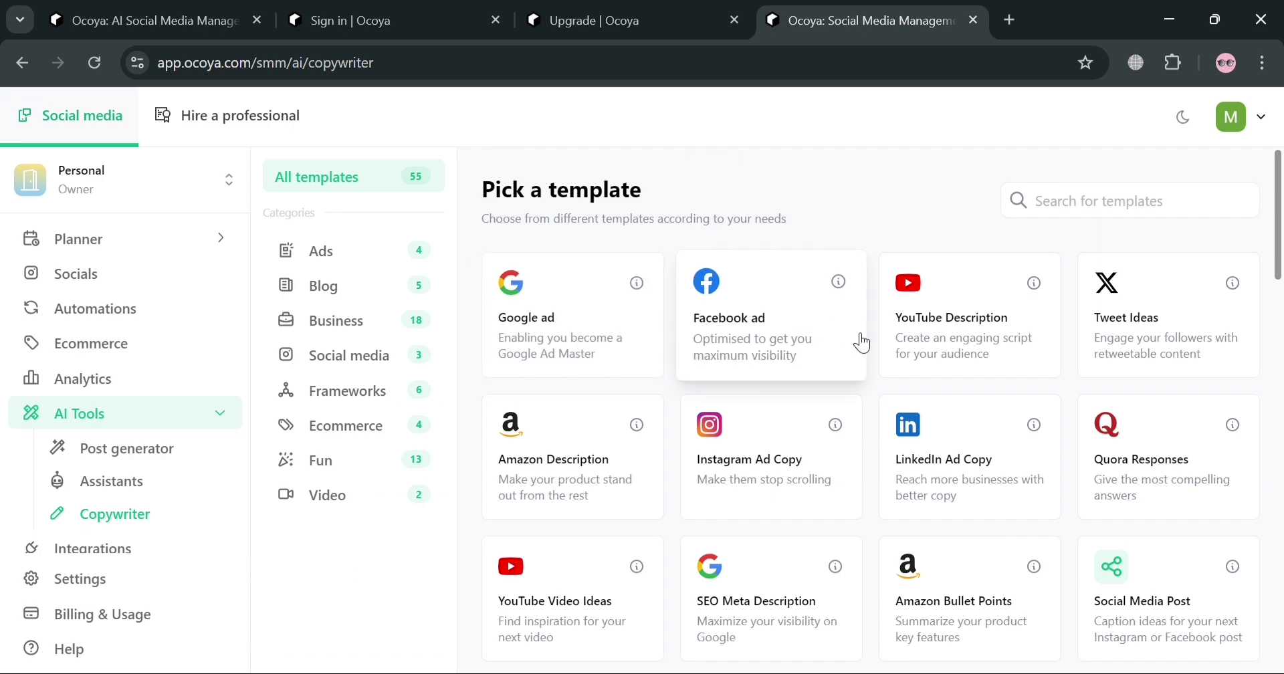
Open the Blog Outline card from the Copywriter template gallery
scroll(1220, 455, "down", 2)
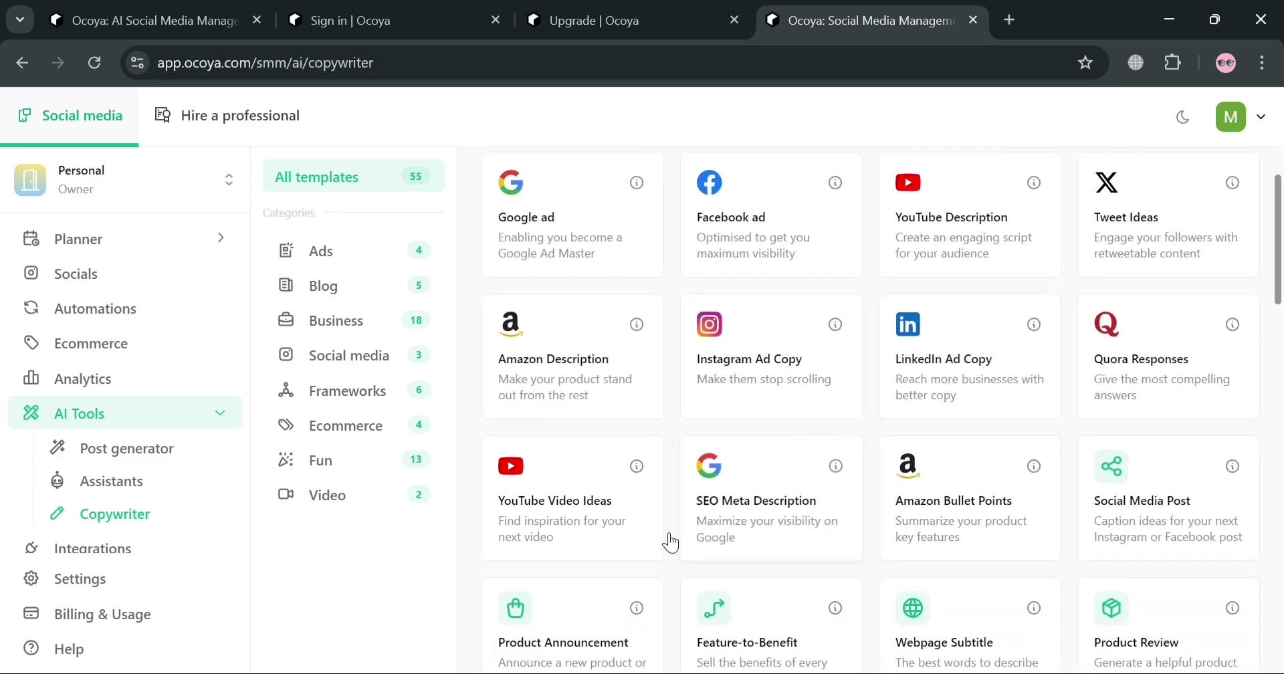
scroll(653, 570, "down", 5)
scroll(1204, 549, "down", 3)
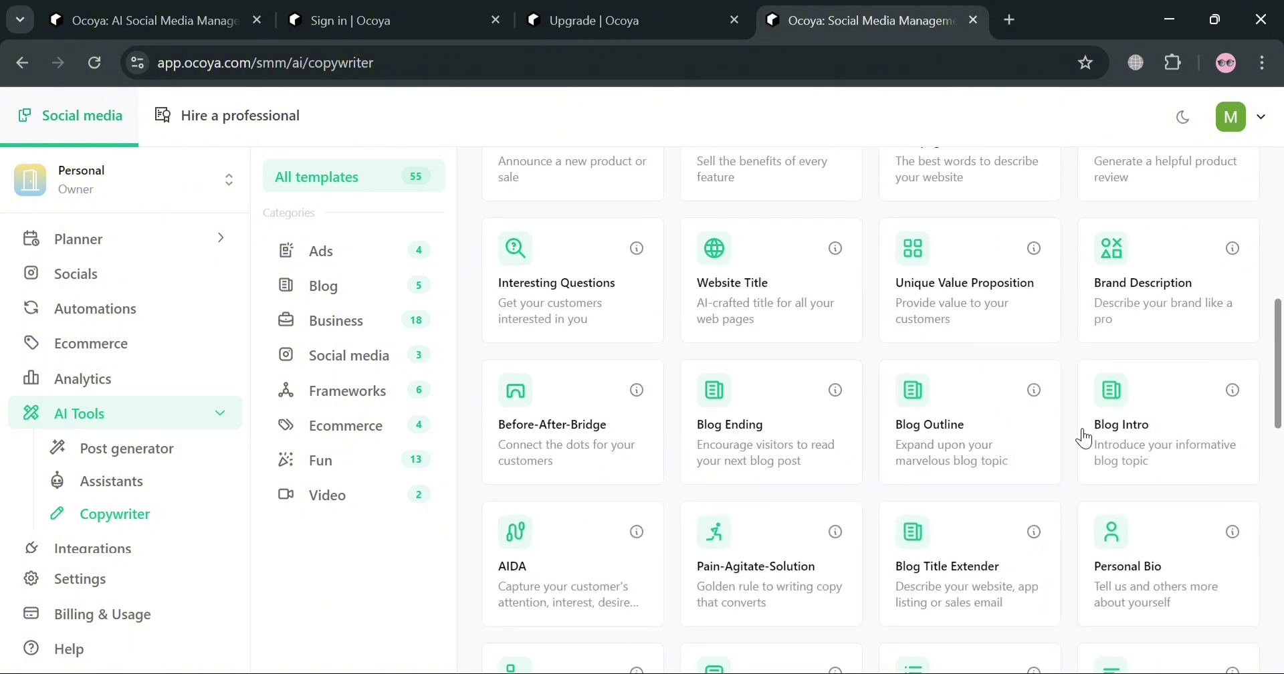
left_click(999, 453)
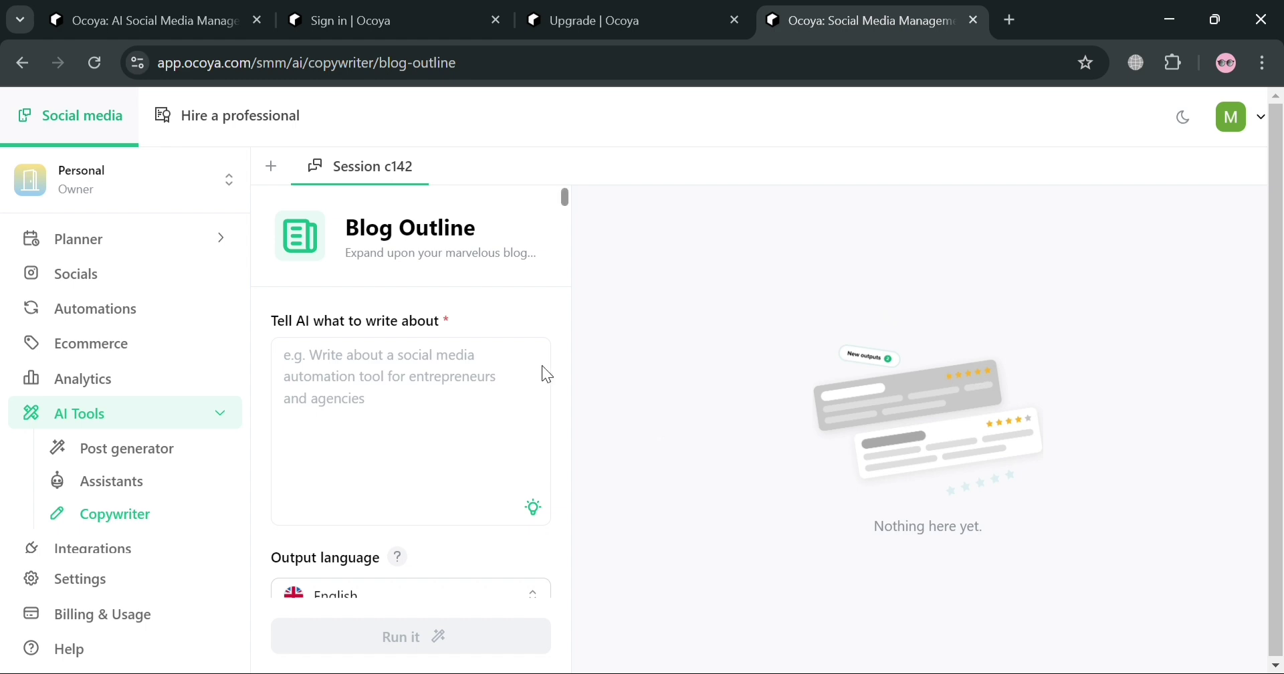
Run Blog Outline on 'Dropshipping Earning', review the rated outlines, and return to the template gallery
scroll(415, 349, "down", 1)
left_click(415, 355)
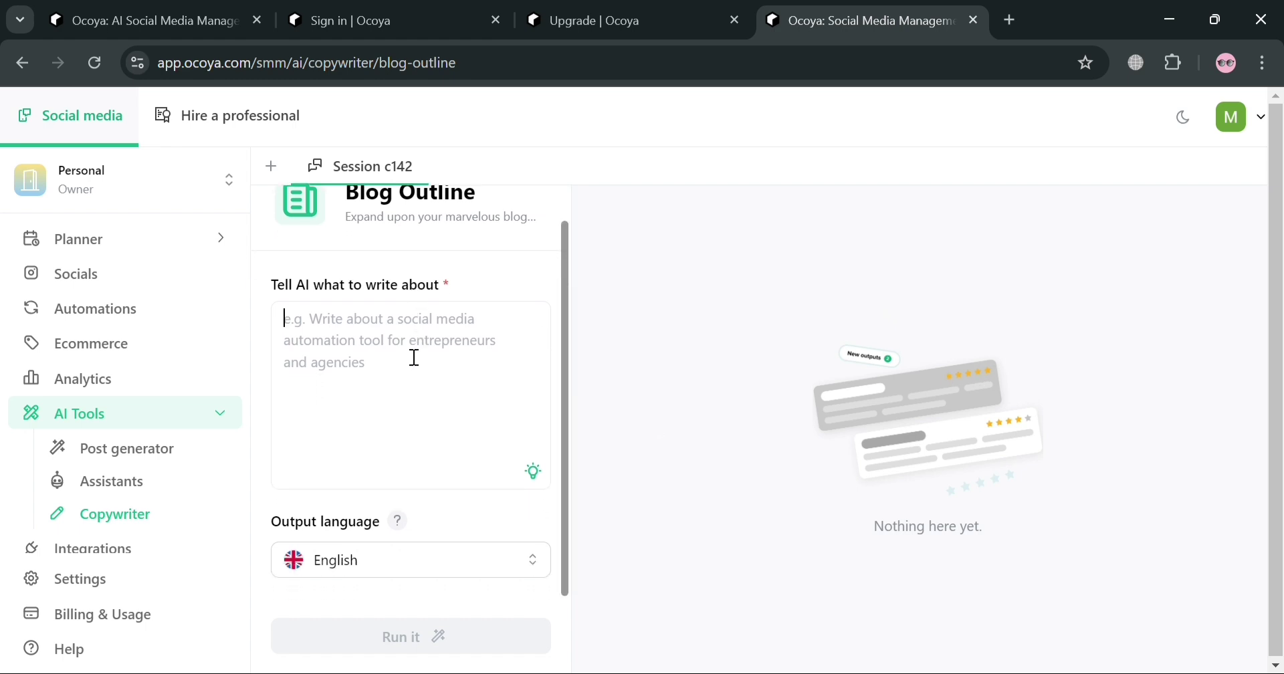
type("Dropsh")
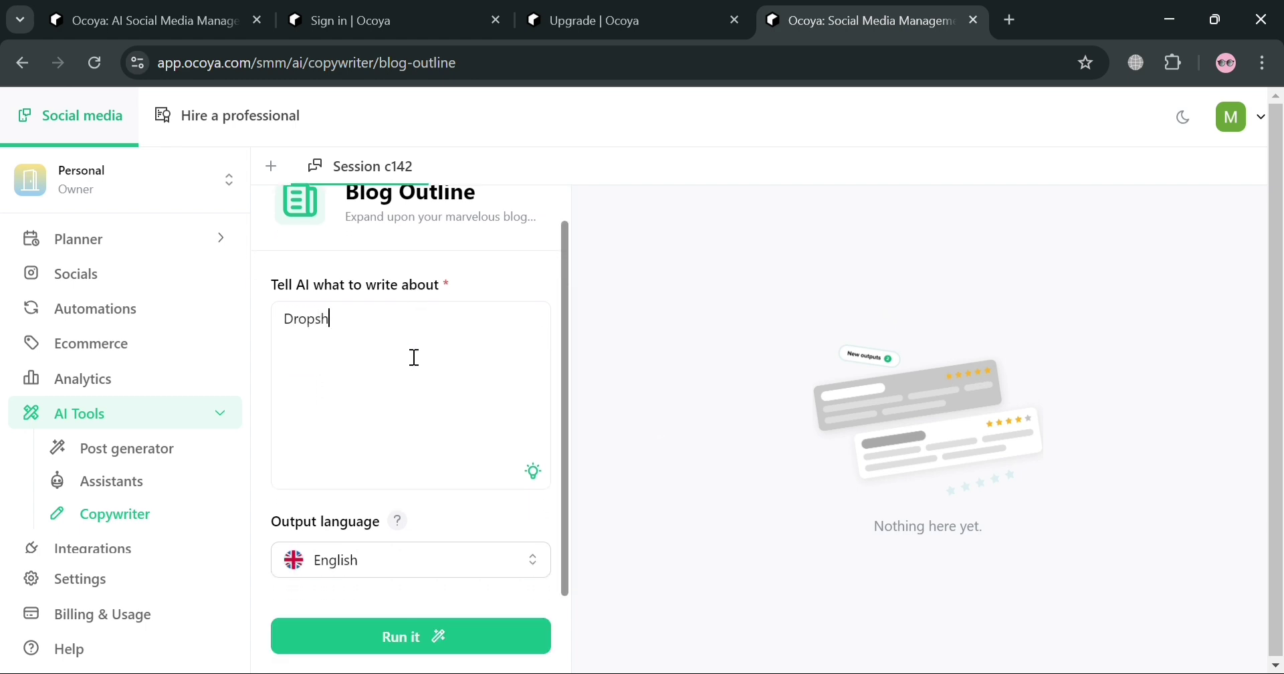
type("ipping Earningf")
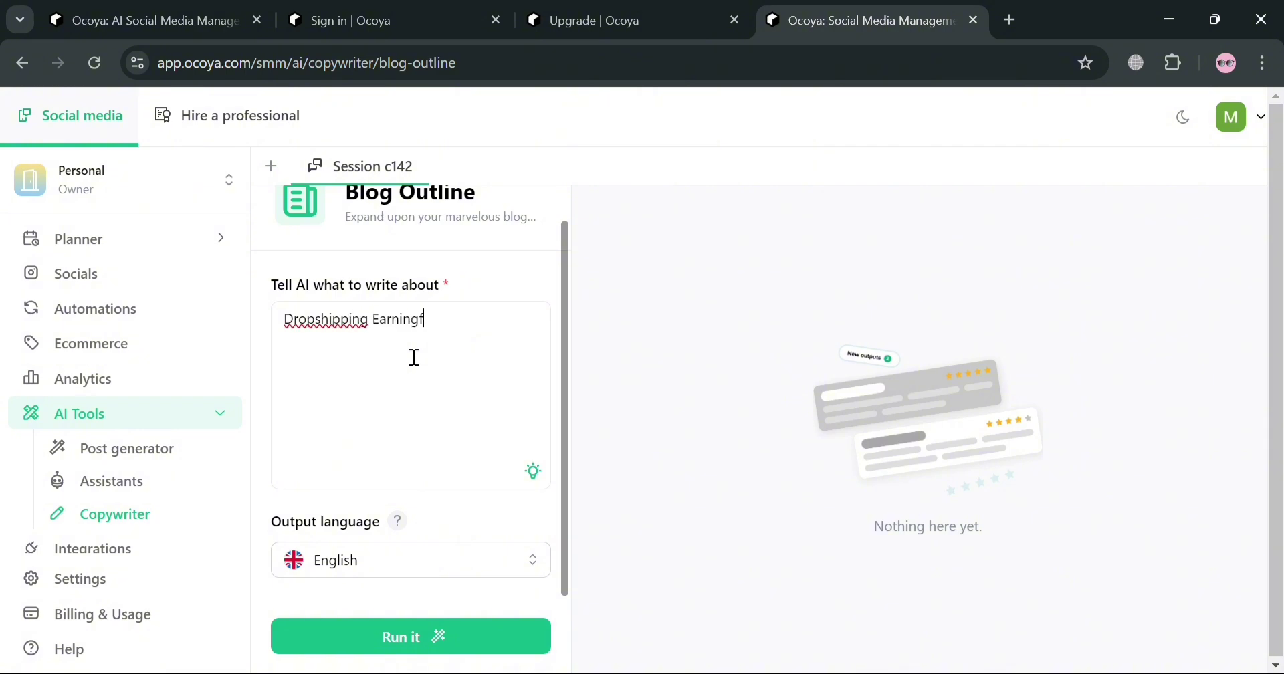
key("BackSpace")
left_click(489, 637)
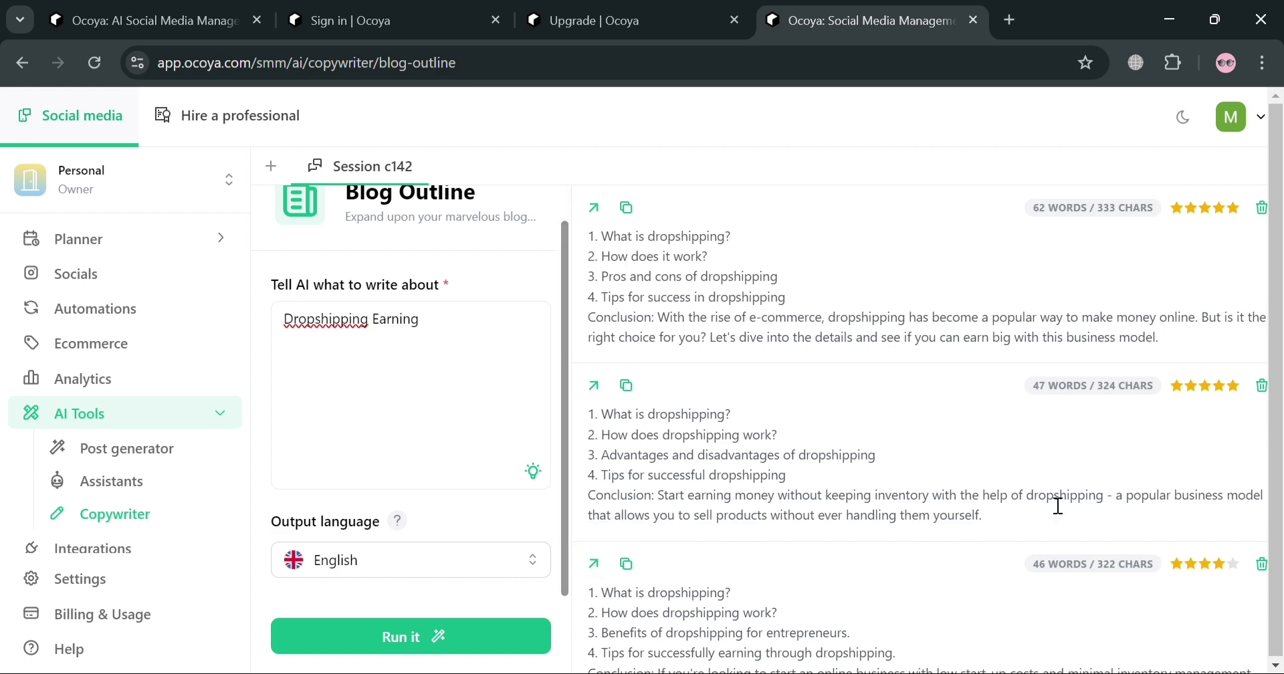
scroll(982, 282, "down", 6)
scroll(987, 290, "down", 1)
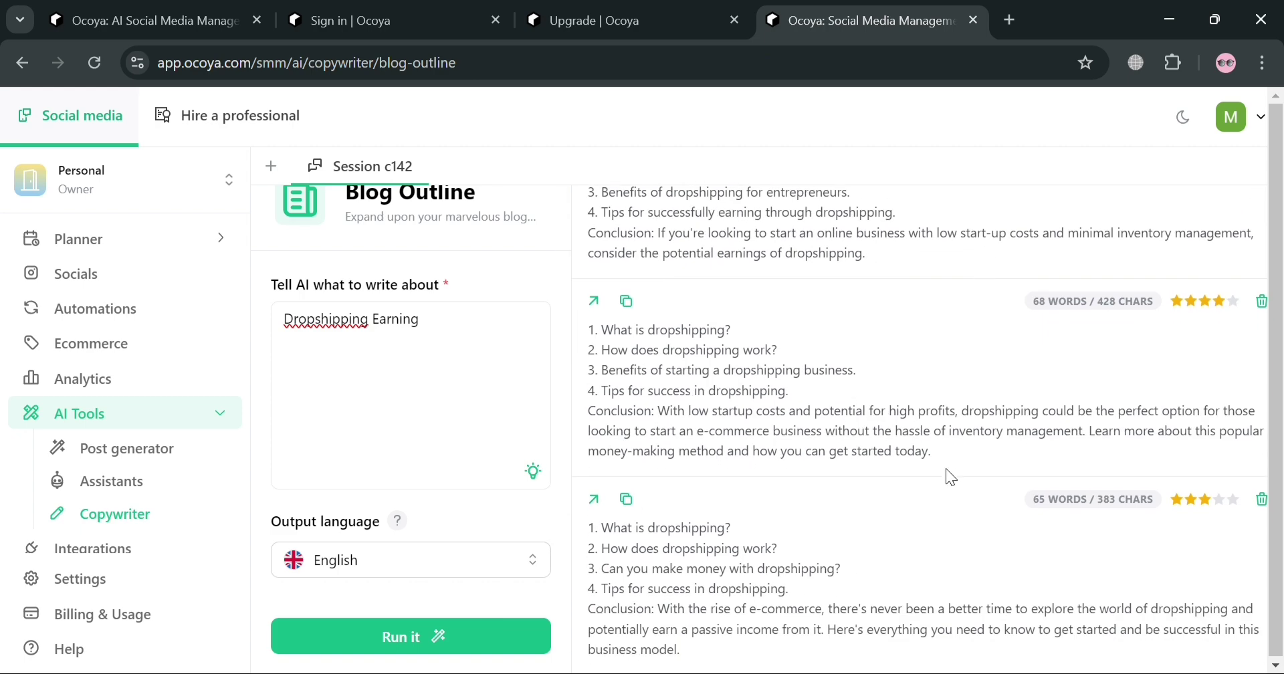
scroll(919, 503, "up", 7)
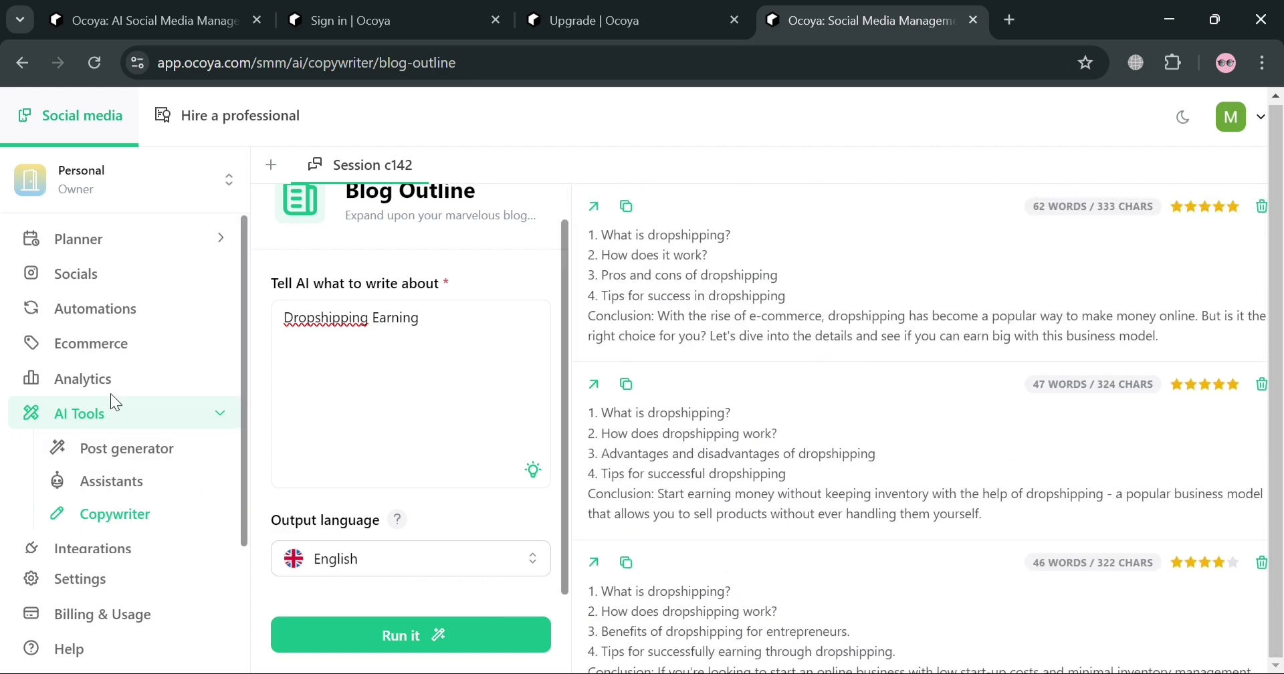
scroll(969, 510, "down", 3)
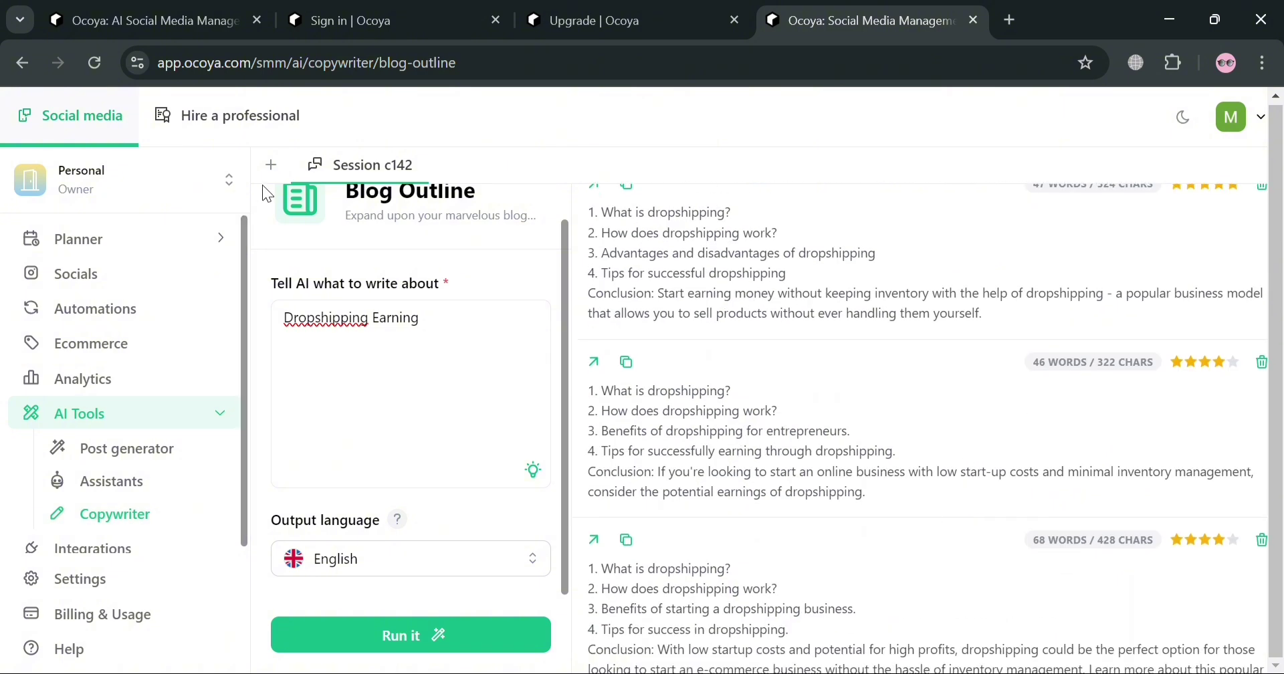
left_click(22, 62)
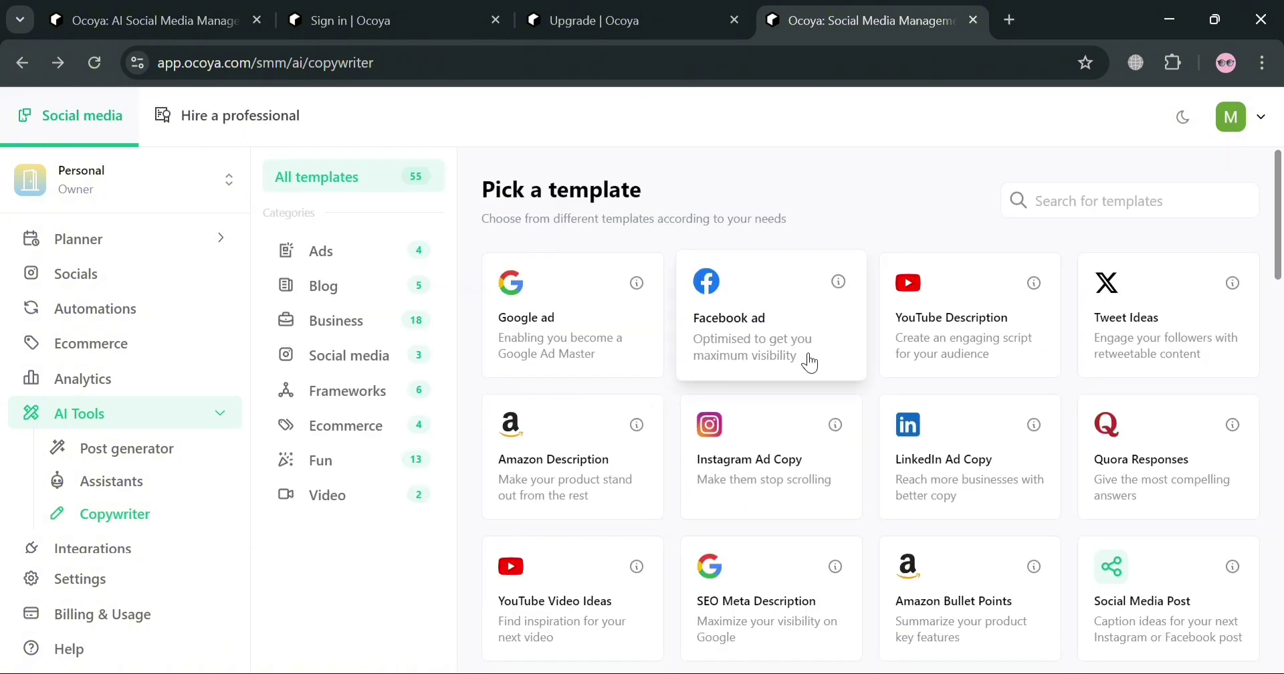
Filter the gallery to the Social media category and open the Social Media Post template
scroll(1170, 468, "down", 10)
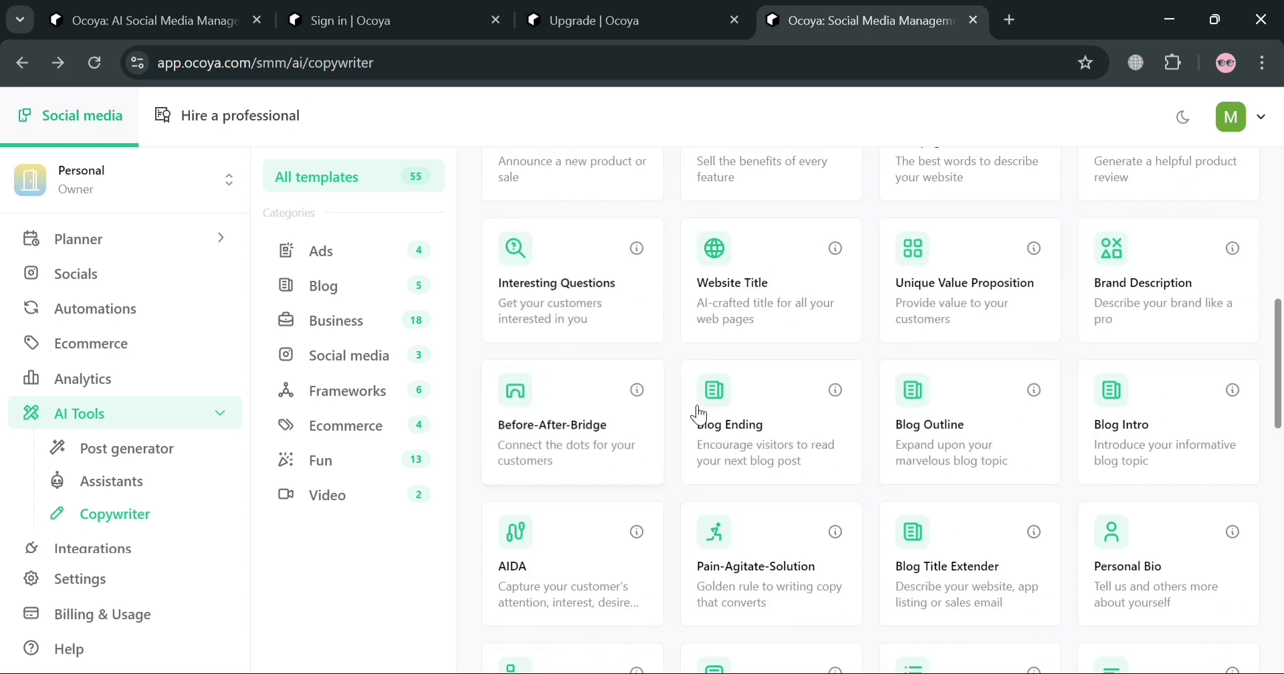
scroll(736, 525, "down", 4)
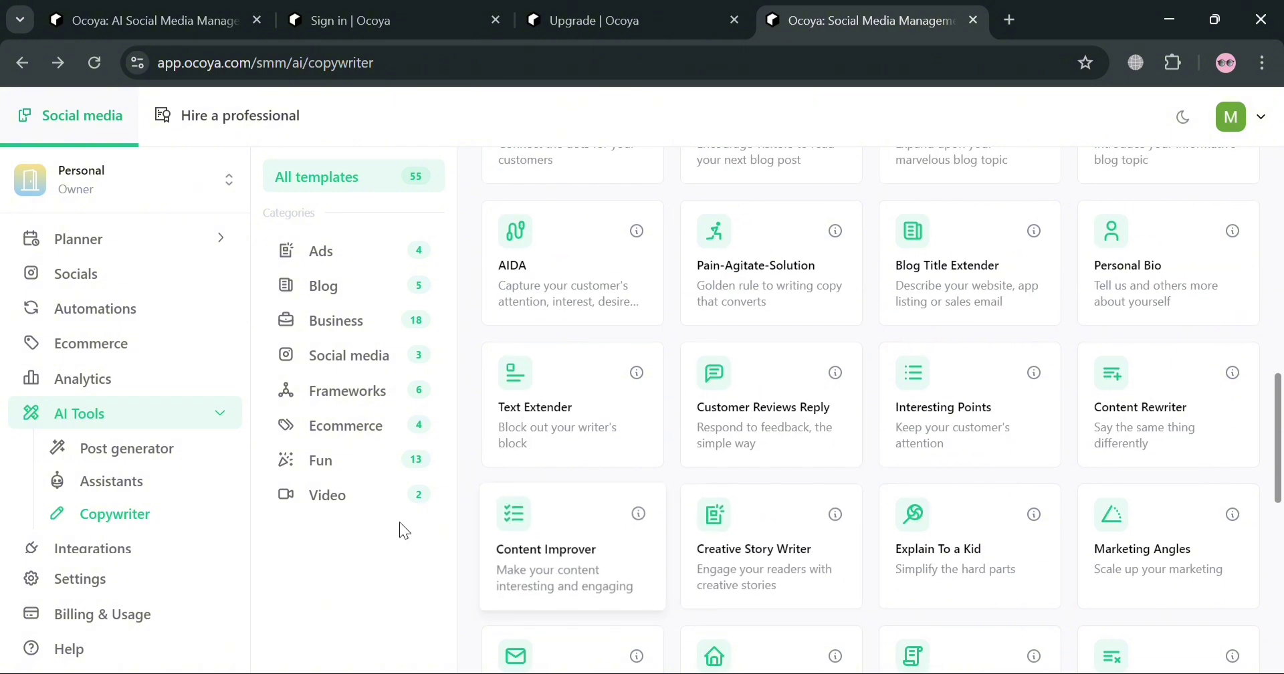
left_click(374, 366)
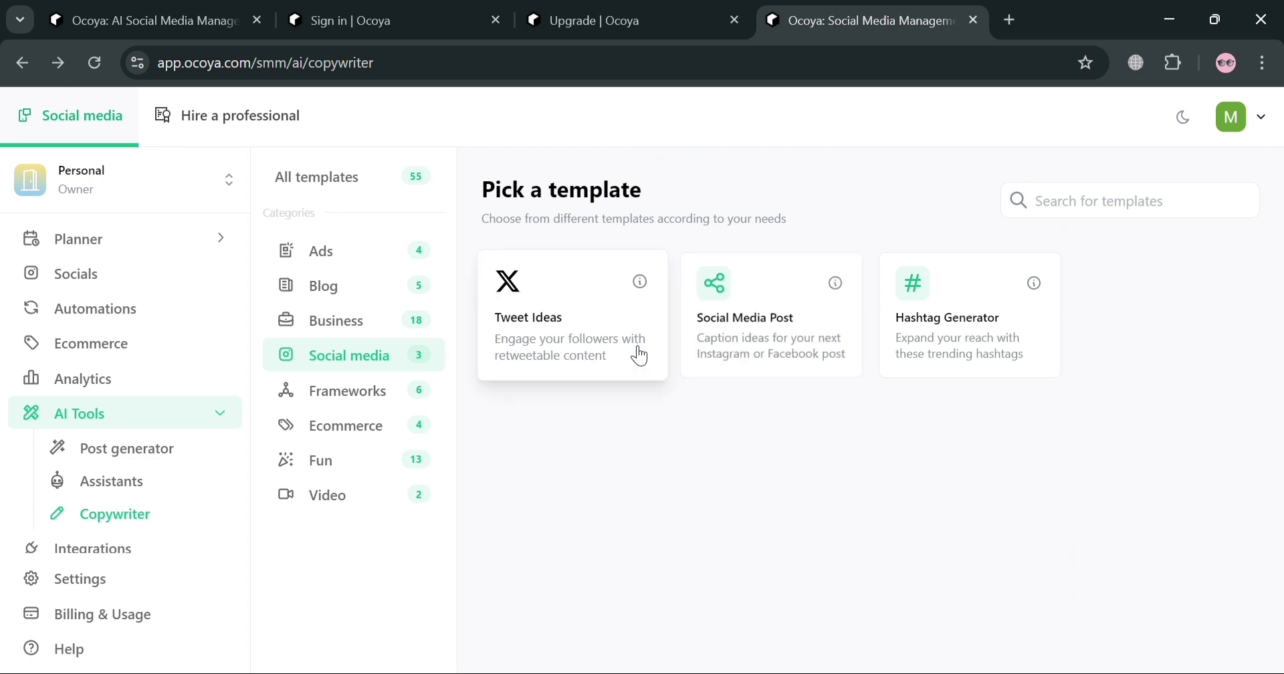
left_click(792, 354)
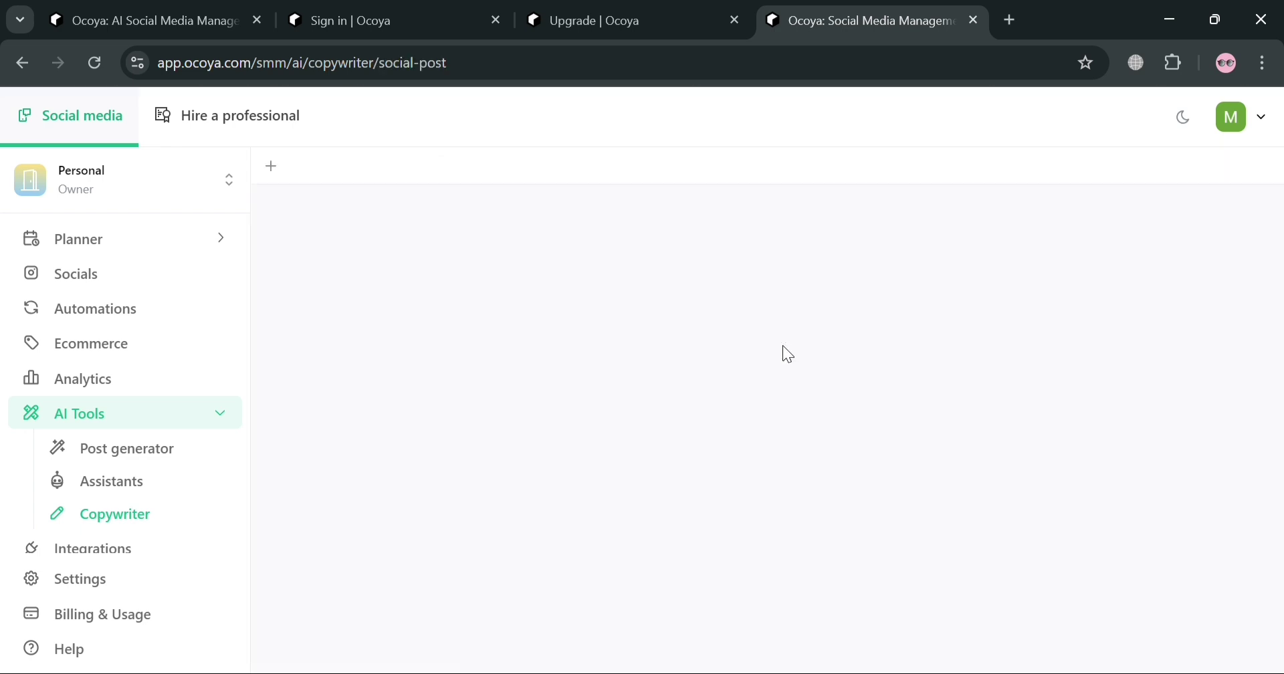
Run the Social Media Post template on the topic 'Earn money using your phone'
scroll(414, 402, "down", 1)
scroll(413, 401, "up", 1)
scroll(413, 402, "down", 1)
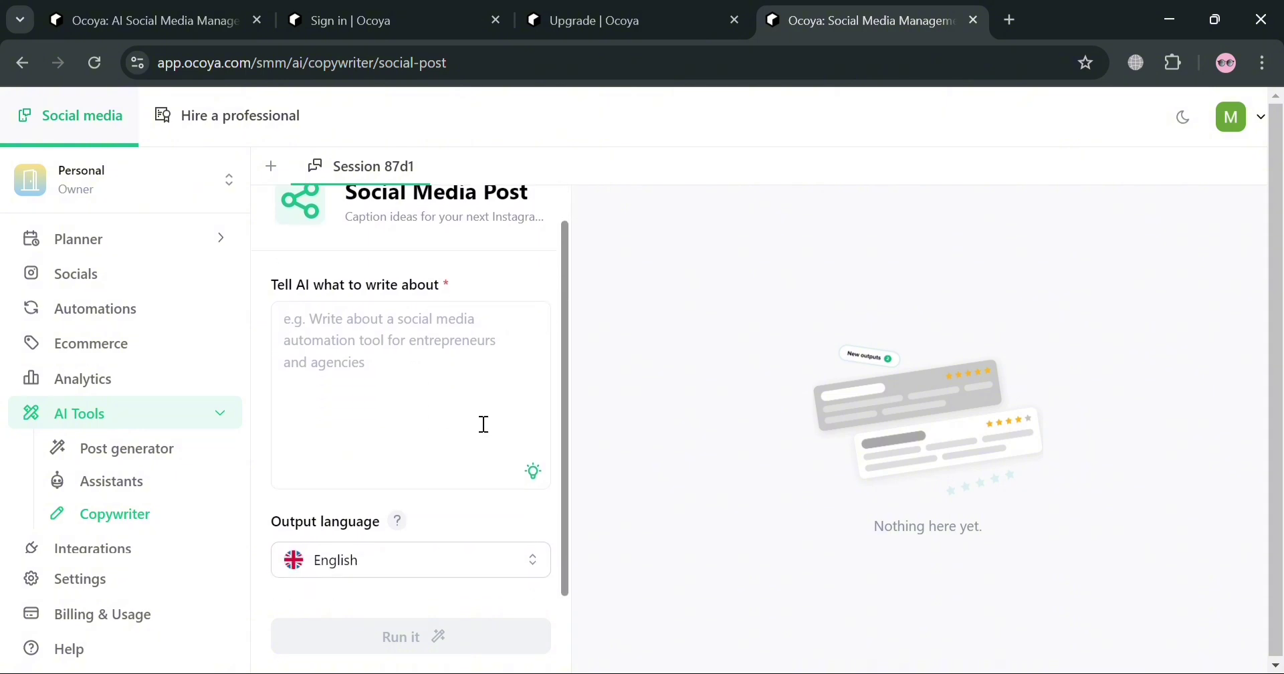
type("Earn money using ")
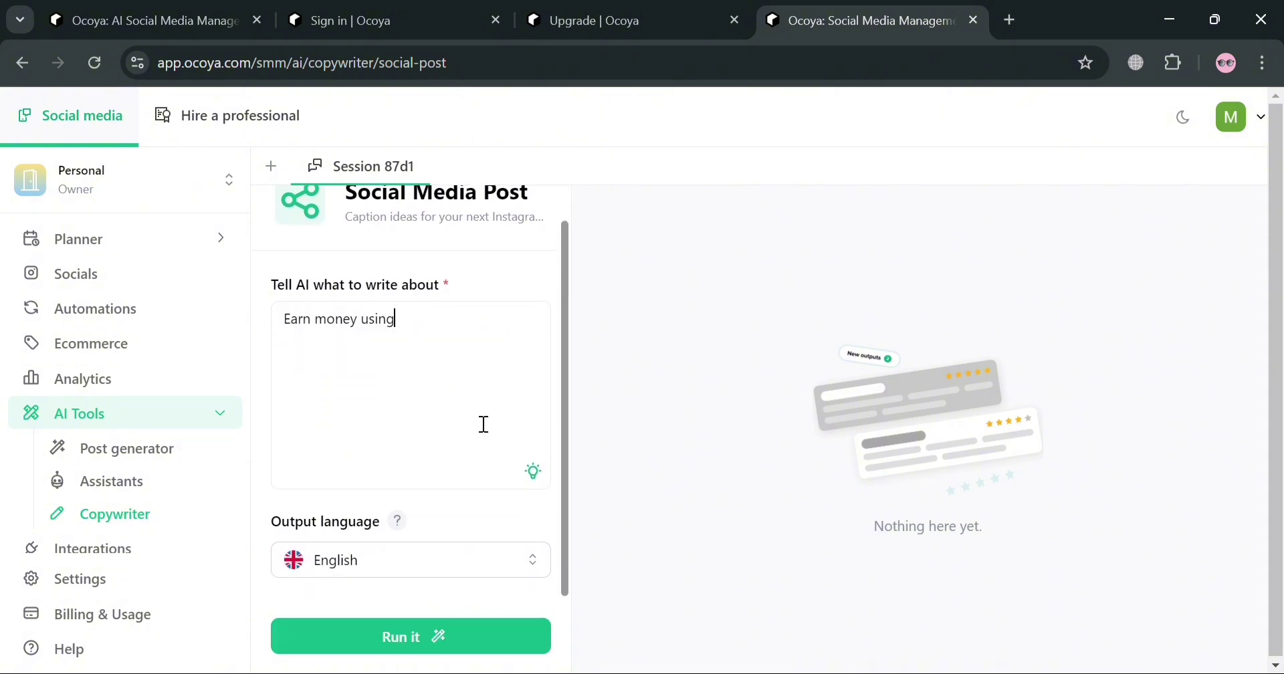
type("u")
key("BackSpace")
type("your phone")
left_click(504, 646)
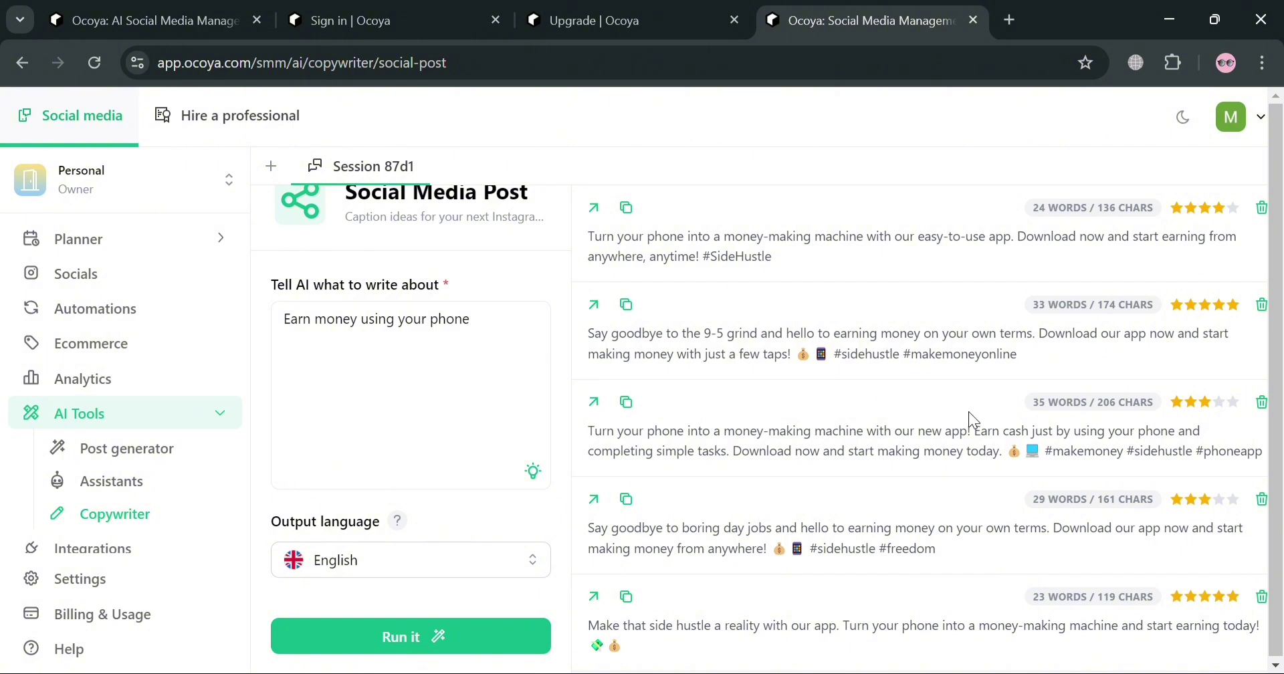
left_click(593, 402)
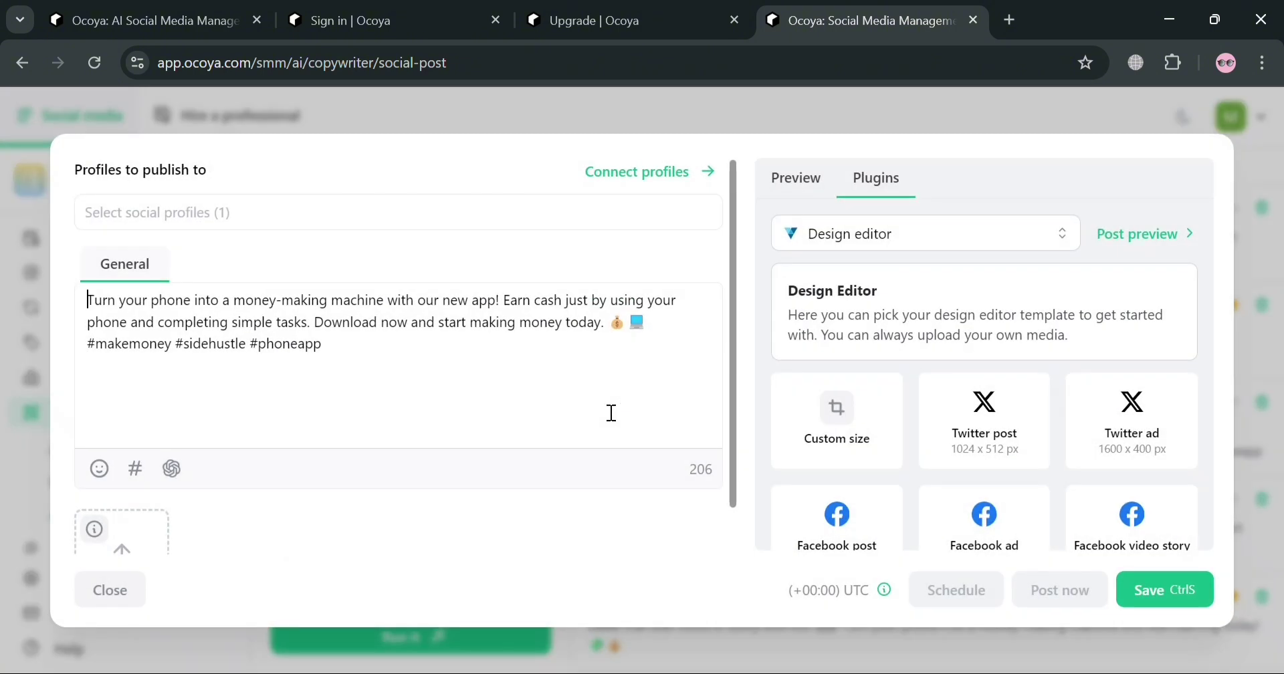
scroll(613, 442, "down", 1)
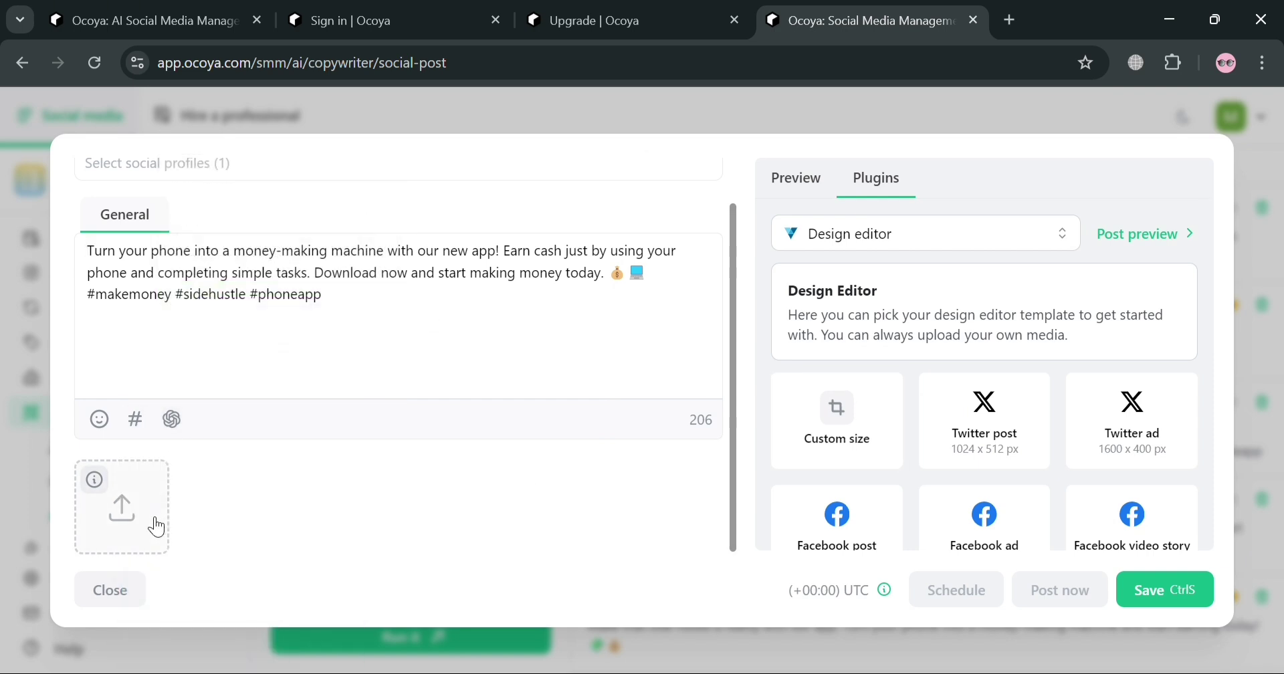
mouse_move(93, 481)
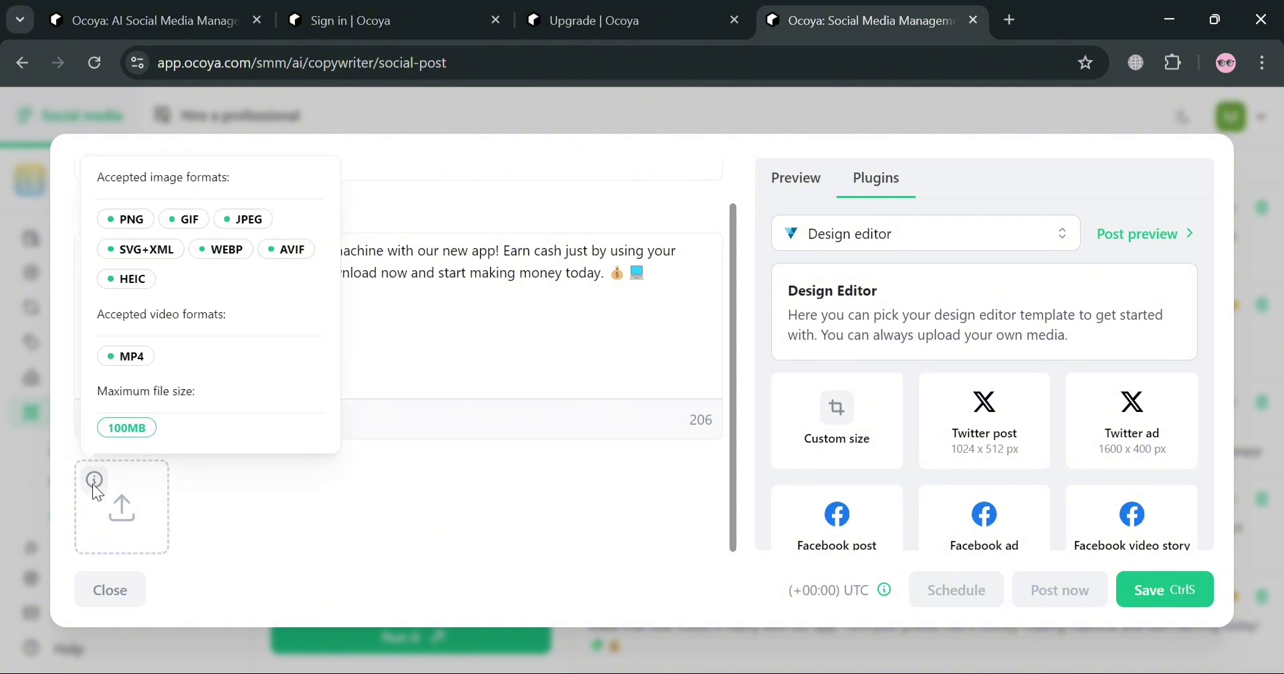
scroll(874, 339, "down", 9)
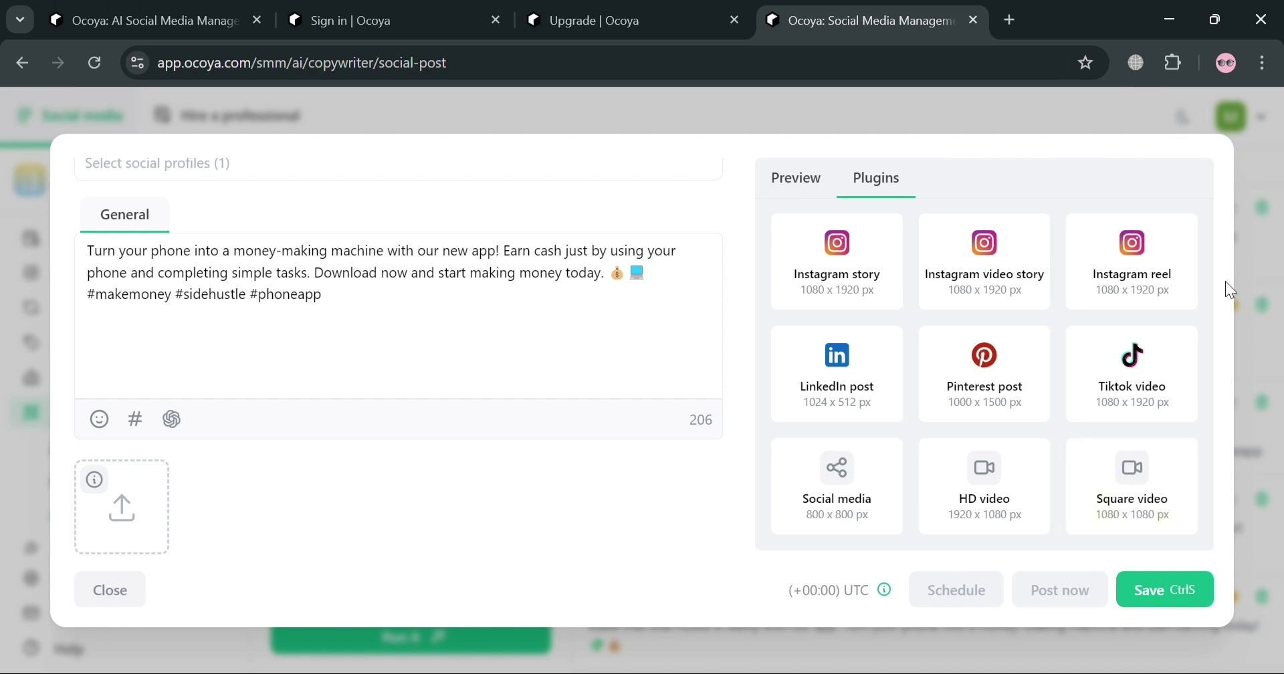
left_click(116, 593)
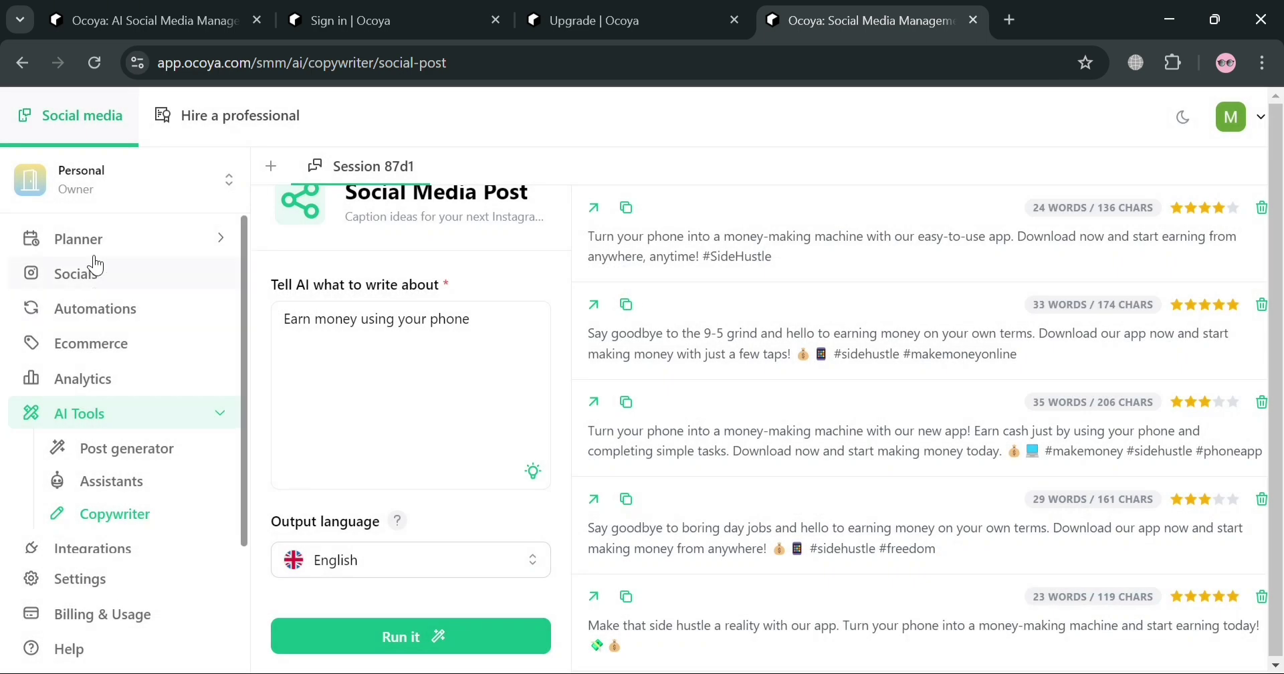
scroll(127, 382, "down", 1)
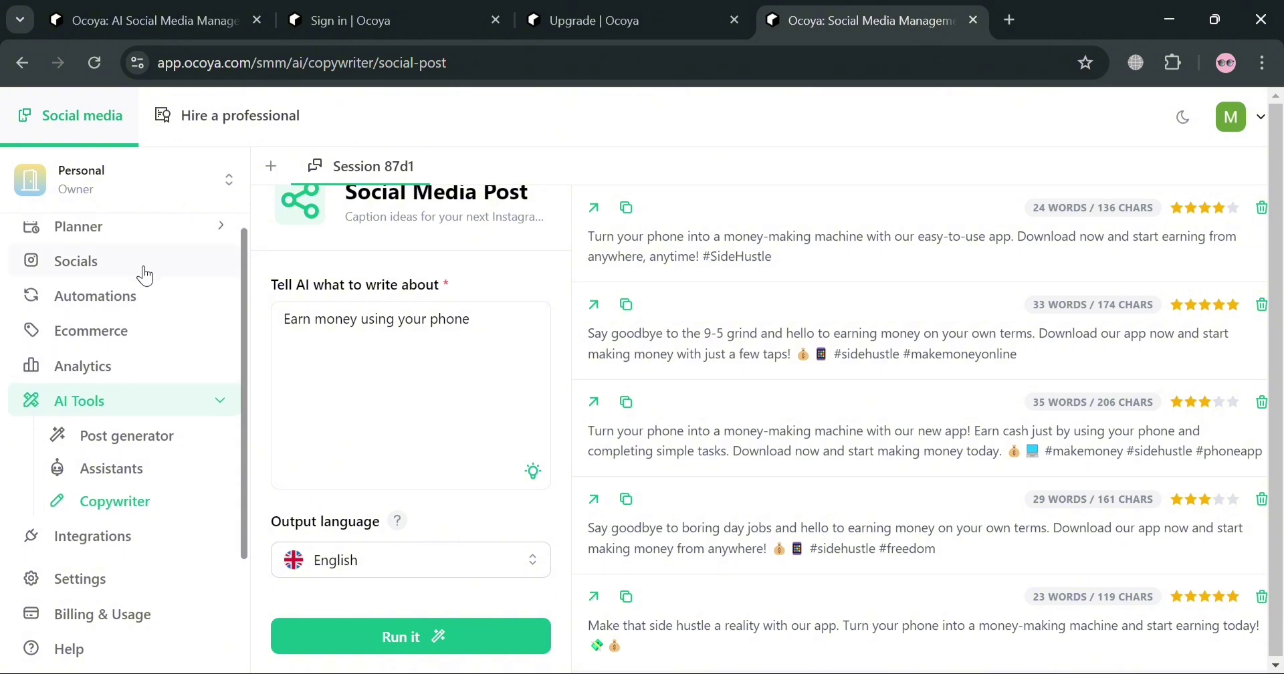